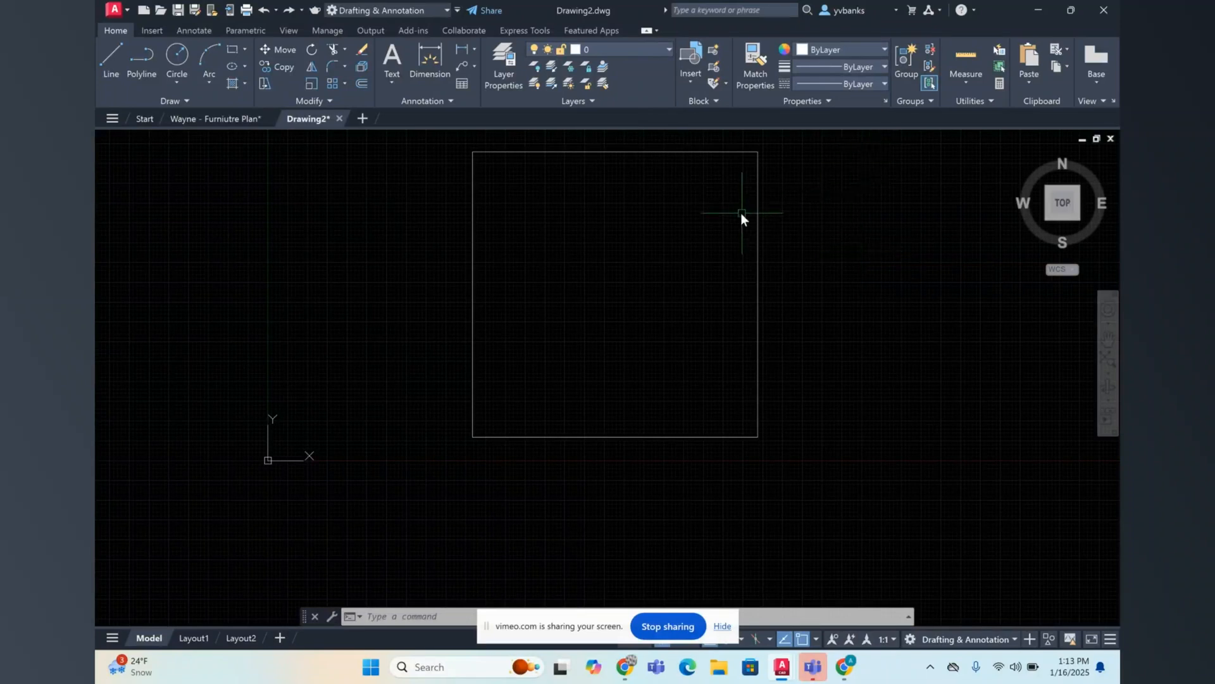
Step: Measure the square's width and height with Quick Measure
scroll(710, 167, down, 4)
scroll(704, 131, up, 4)
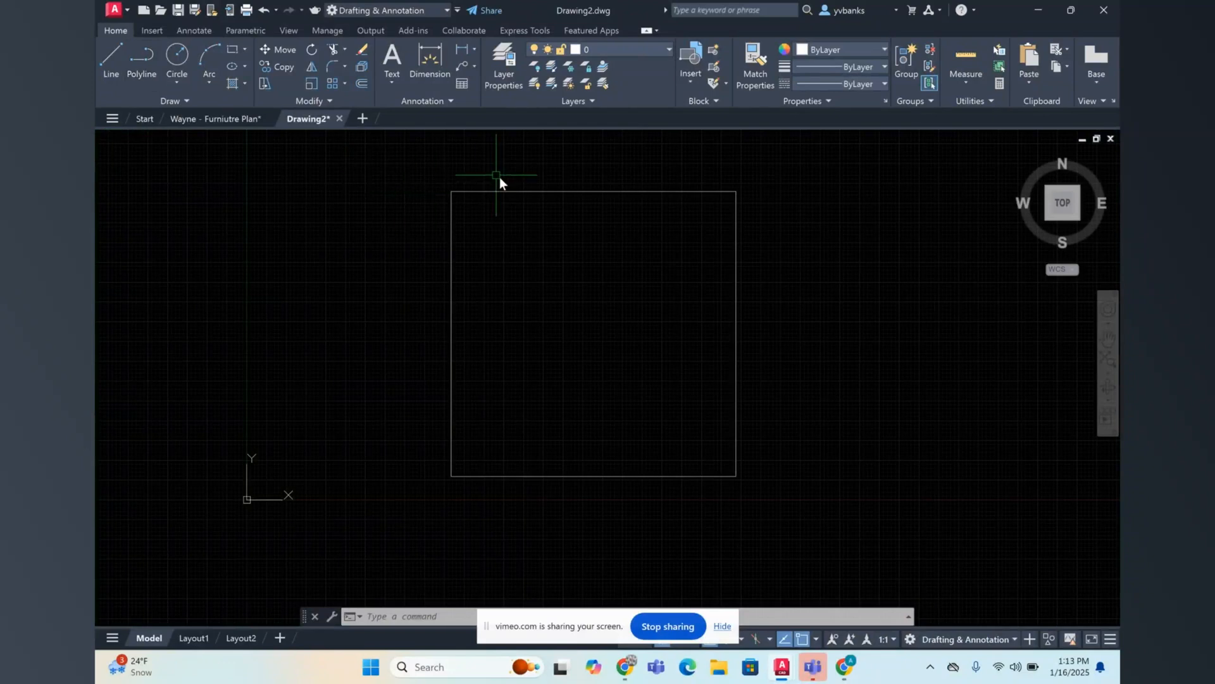
click(975, 82)
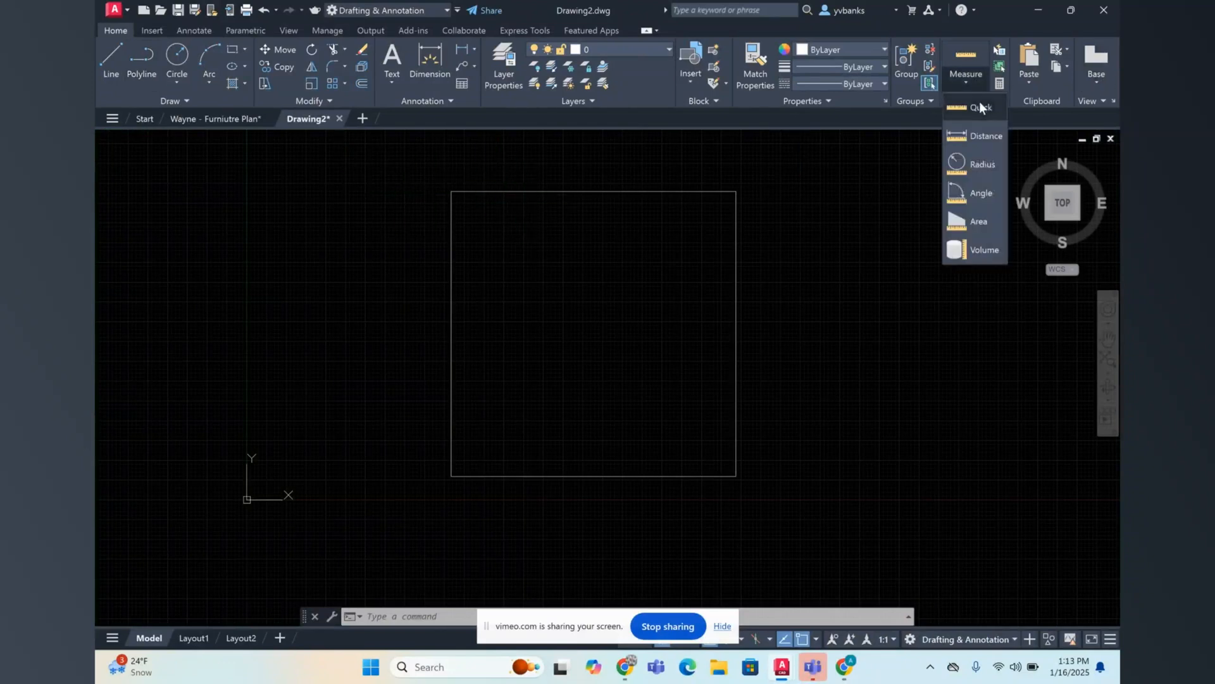
click(974, 112)
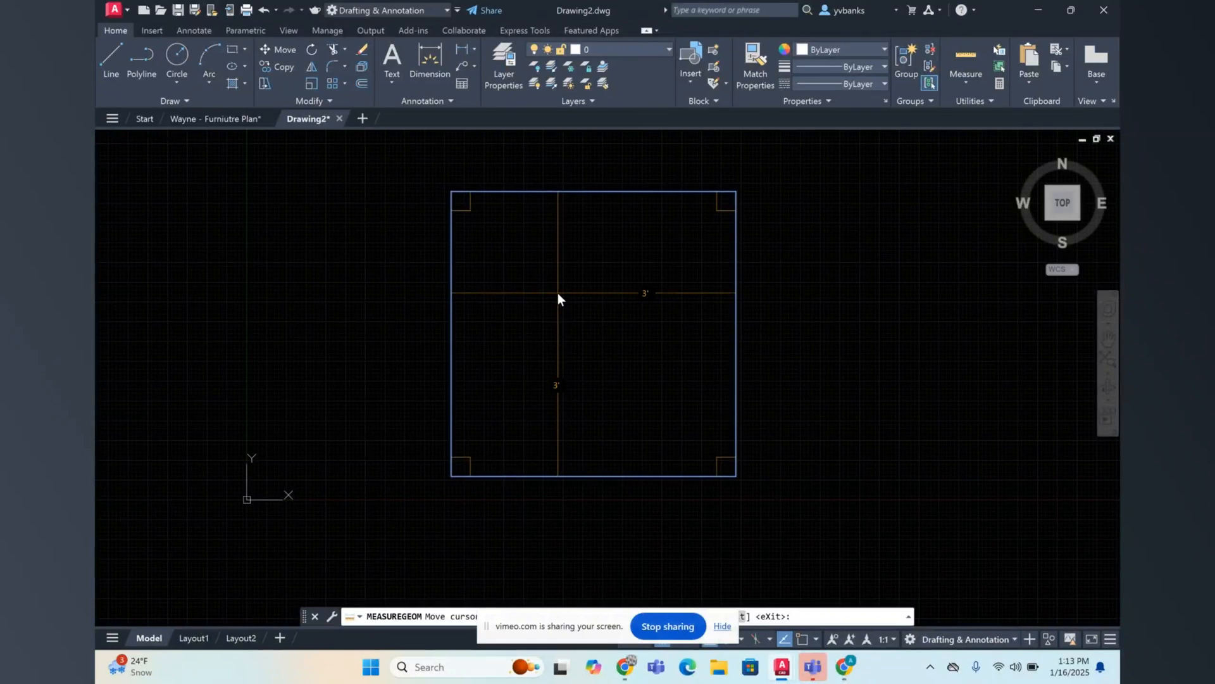
key(Escape)
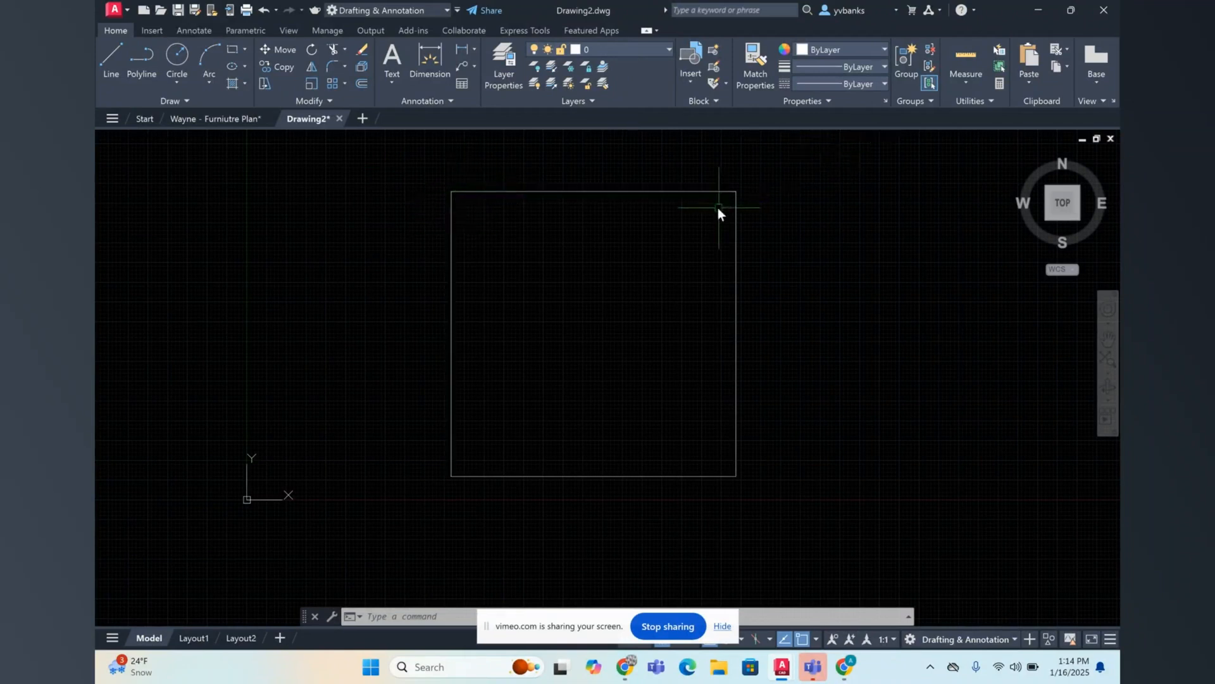
Step: Try to fillet the square's upper-left corner between its top and left edges without setting a radius
scroll(527, 158, up, 4)
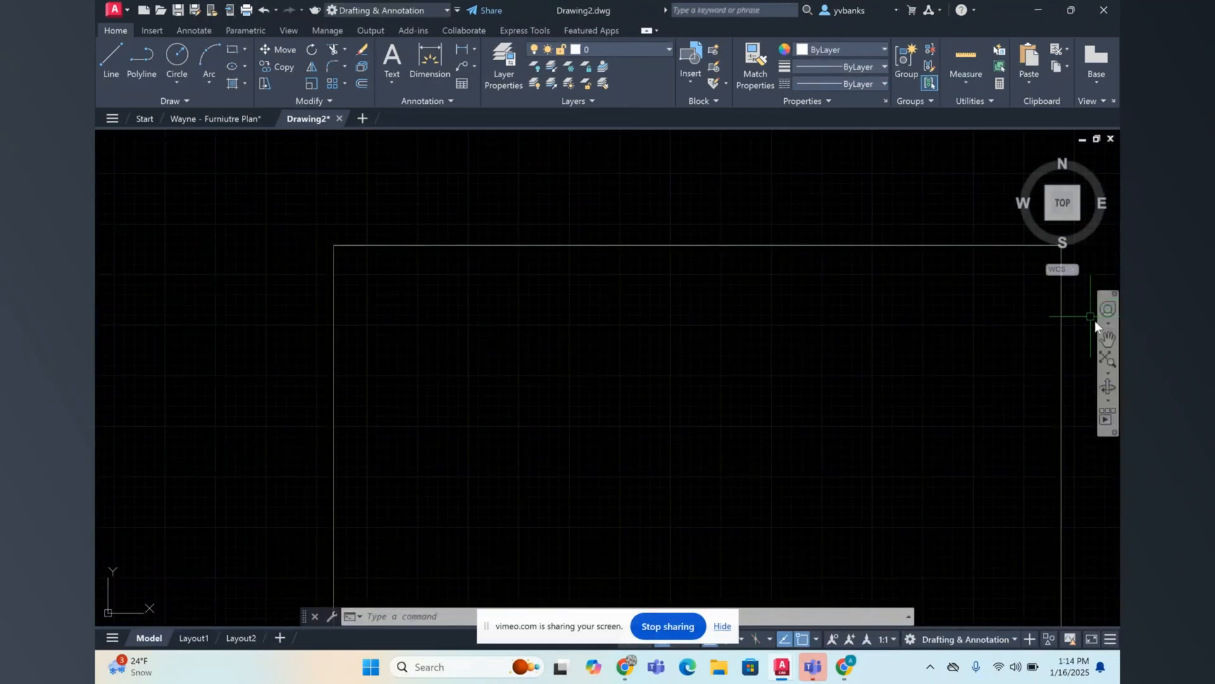
click(1108, 339)
drag(871, 397, 757, 407)
right_click(779, 384)
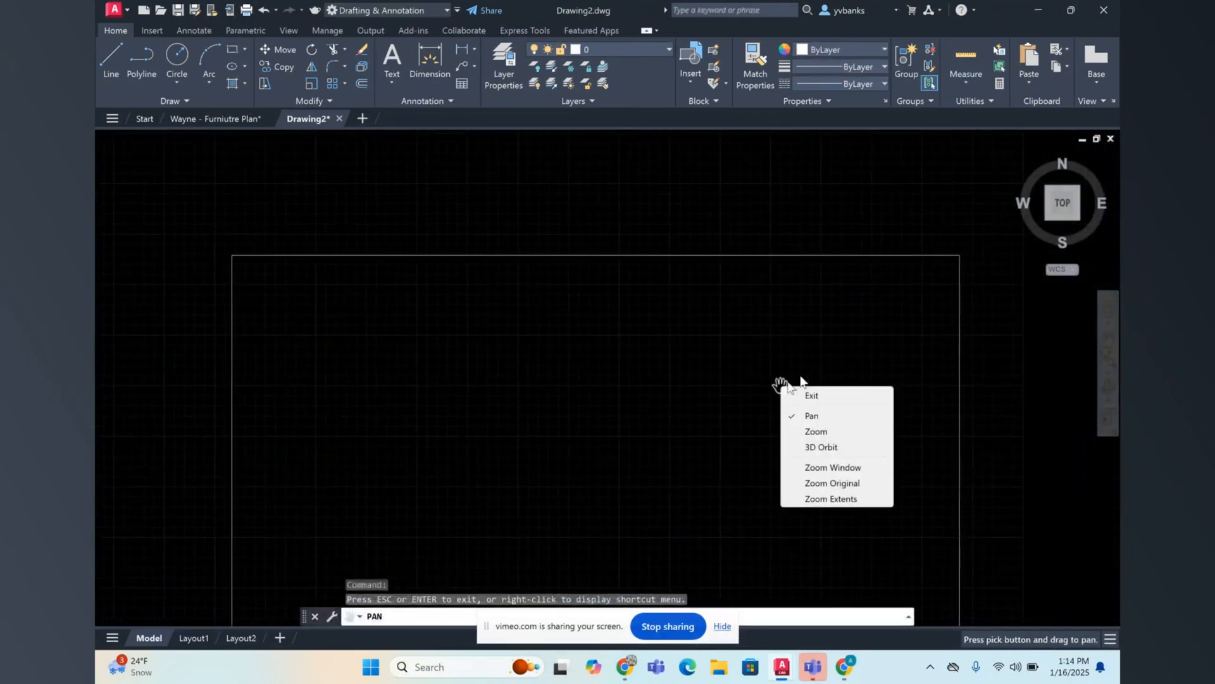
click(817, 395)
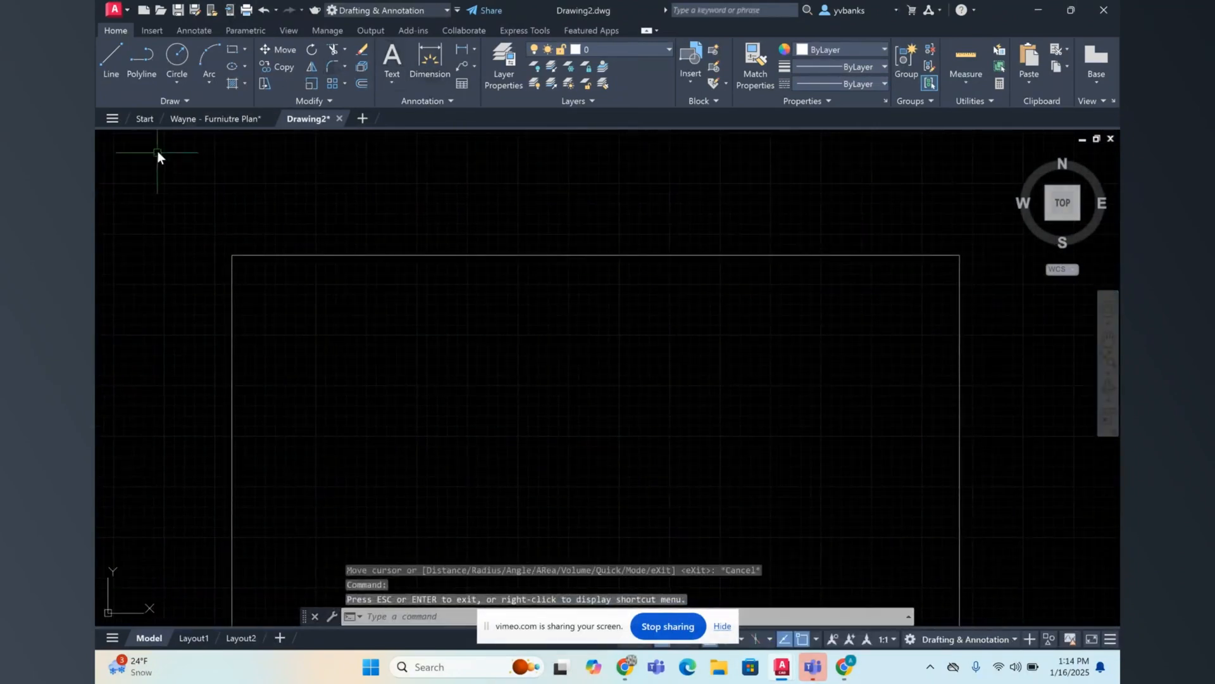
click(334, 66)
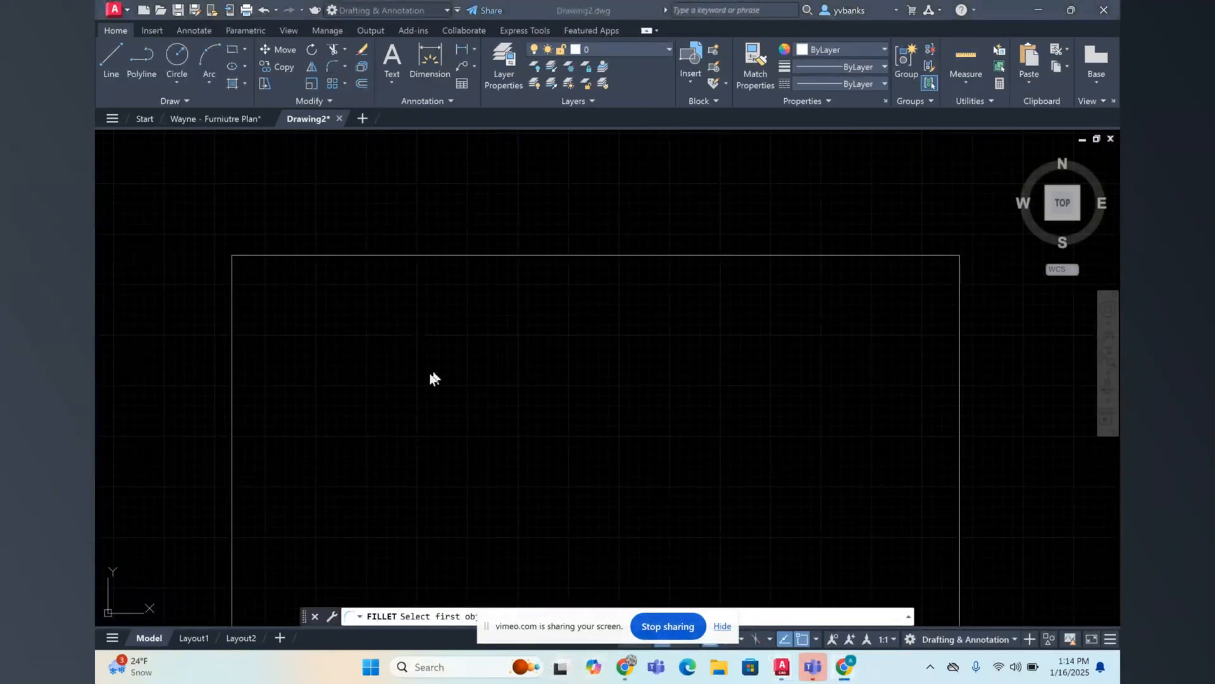
click(334, 65)
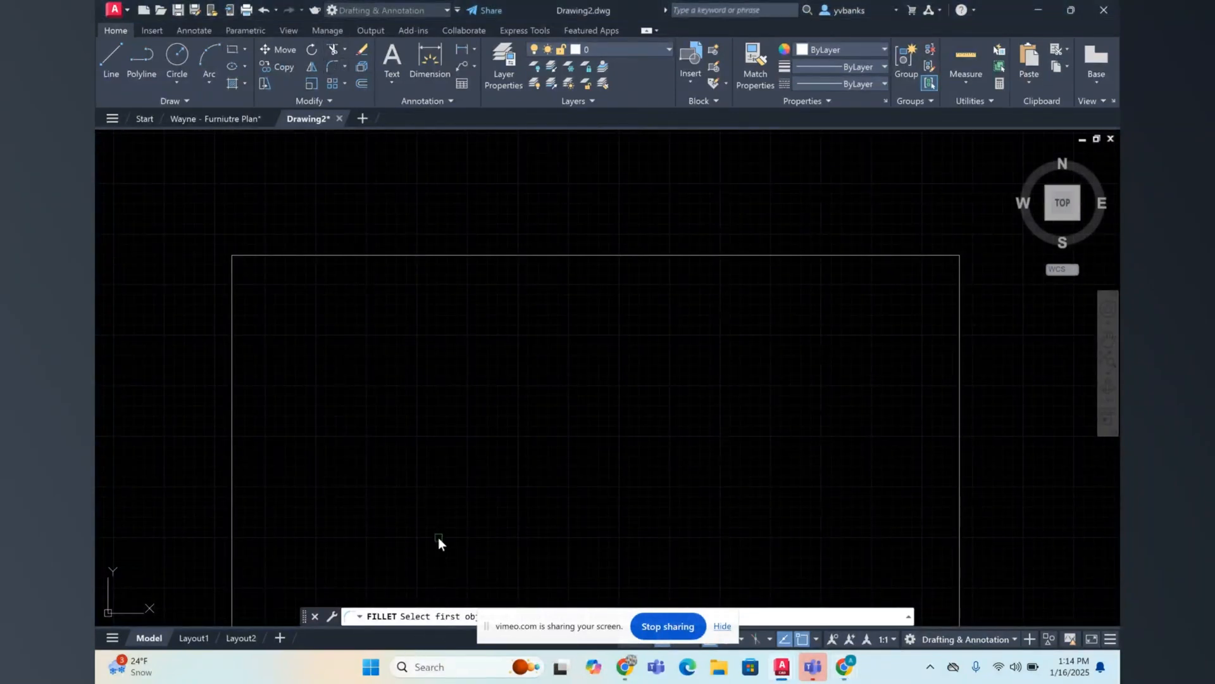
click(245, 252)
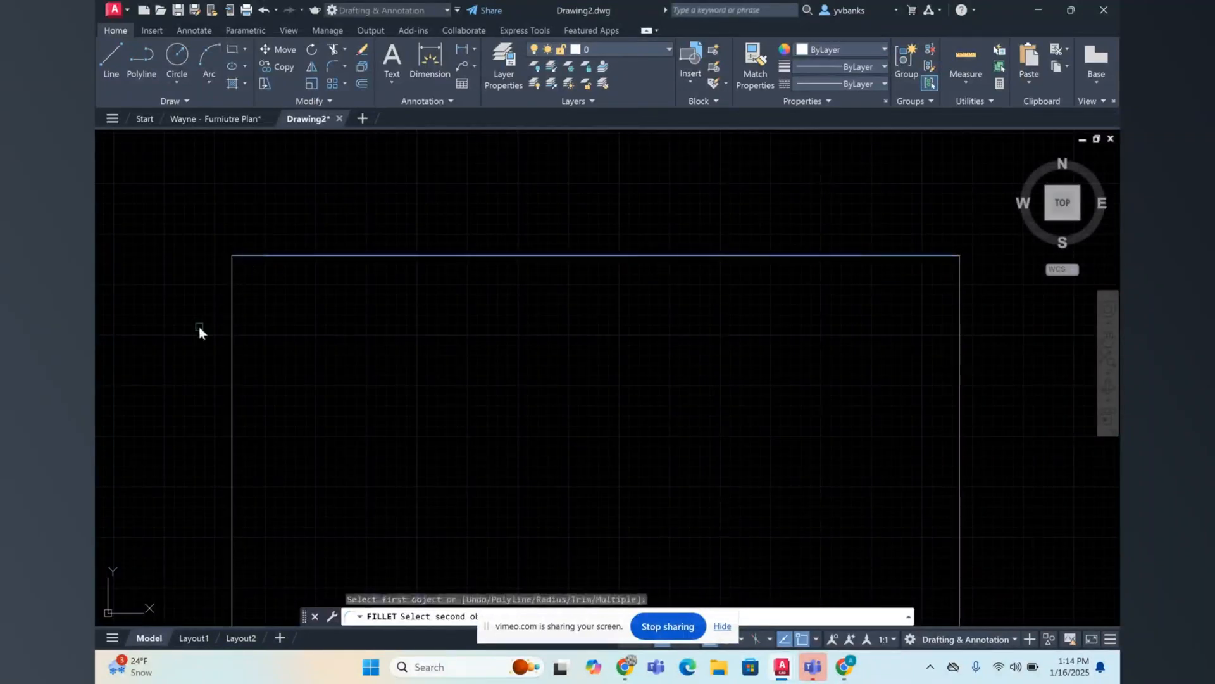
click(234, 271)
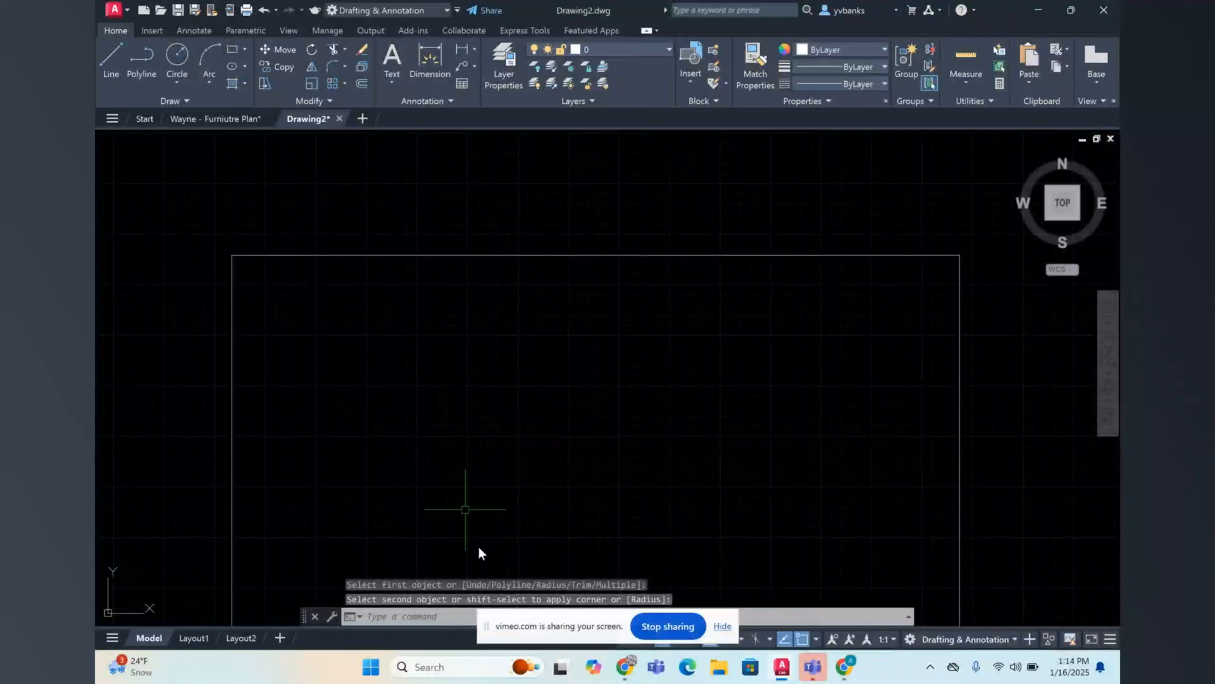
Step: Fillet the square's upper-left corner between the top and left edges with a 9" radius
drag(490, 641, 903, 620)
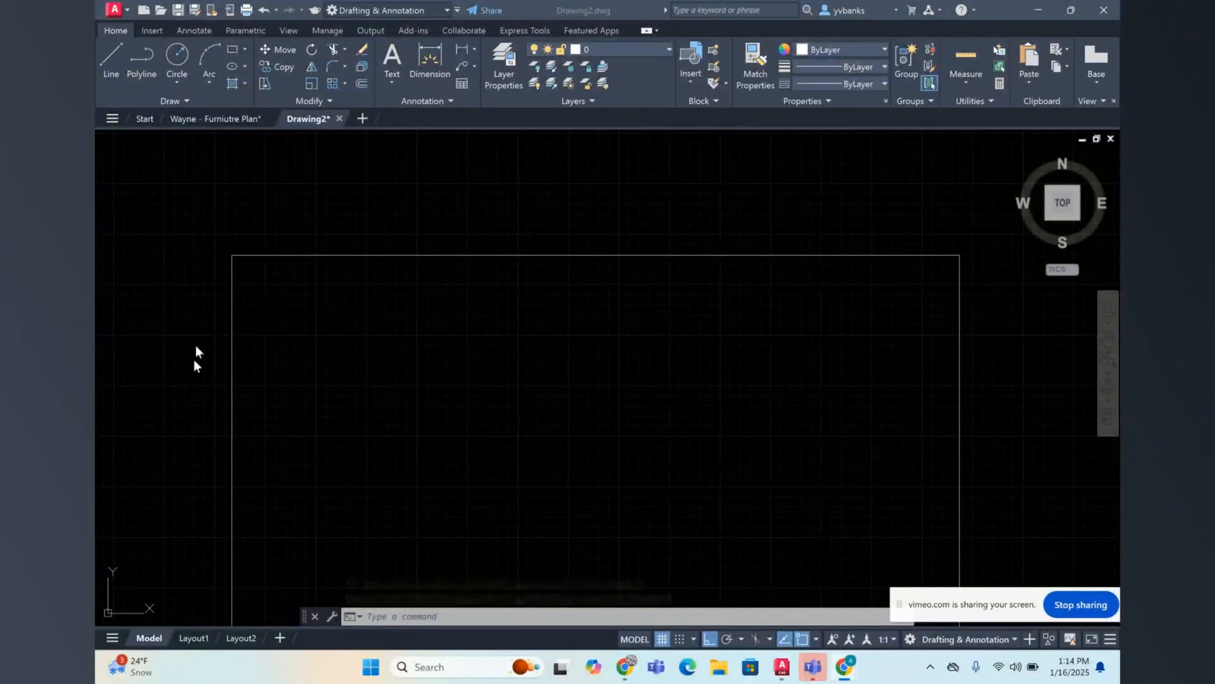
click(333, 69)
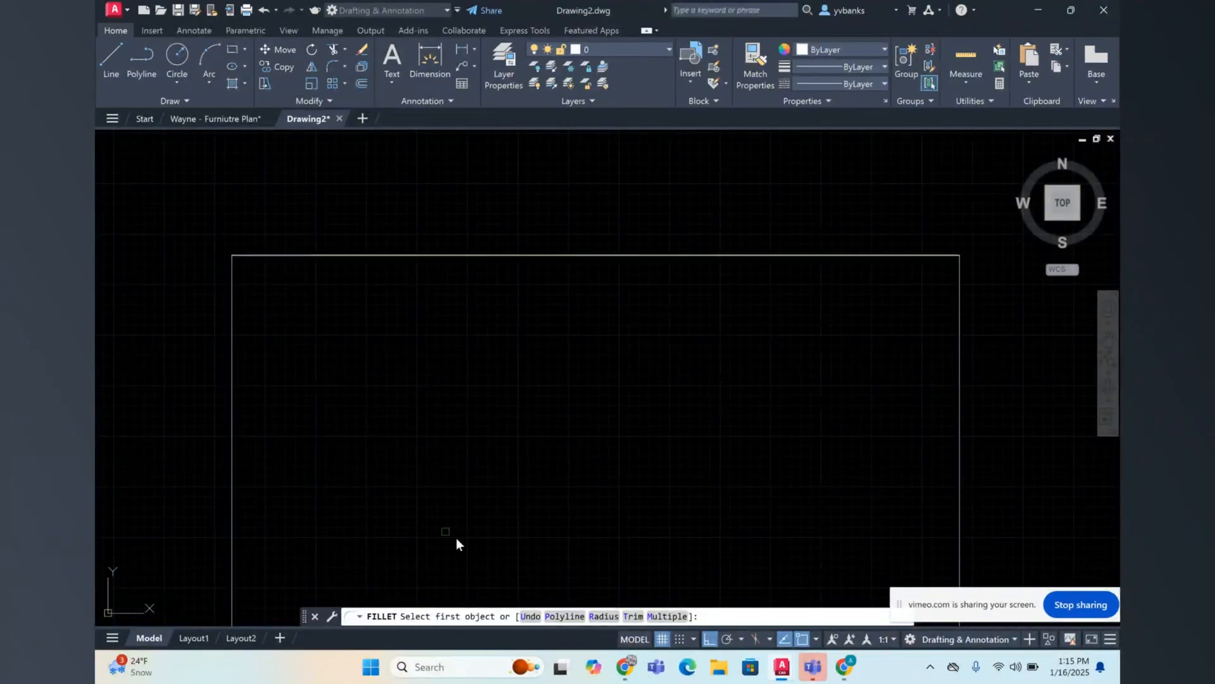
click(603, 617)
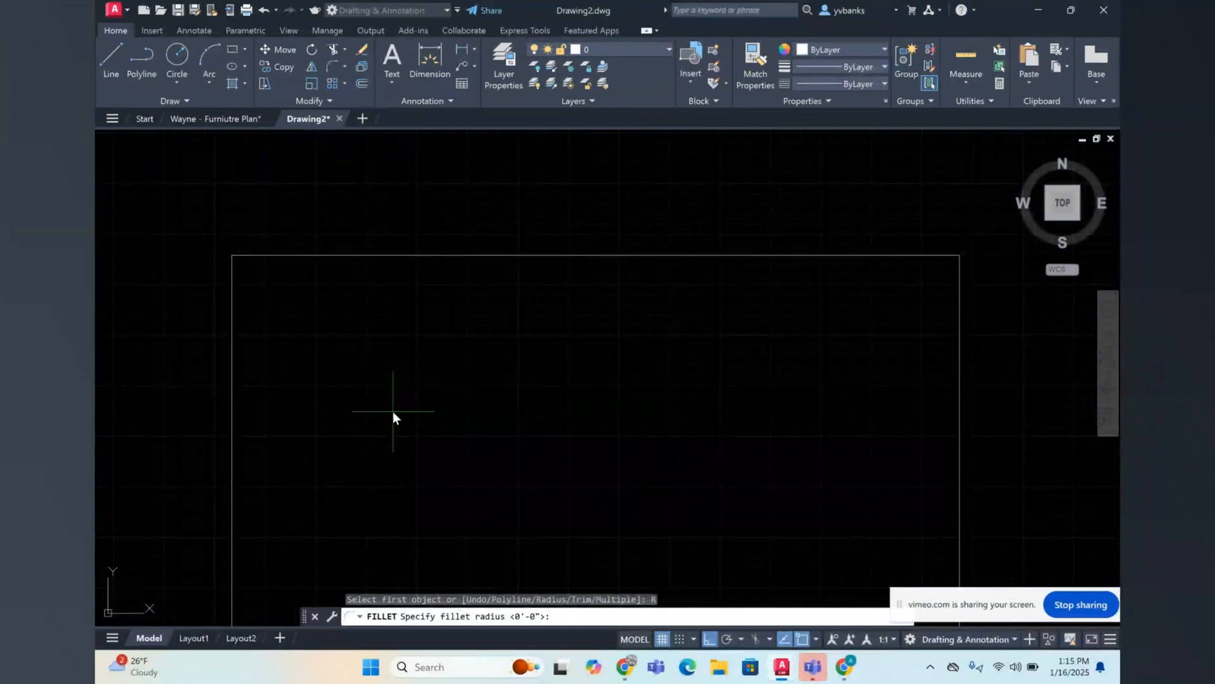
text(")
key(Return)
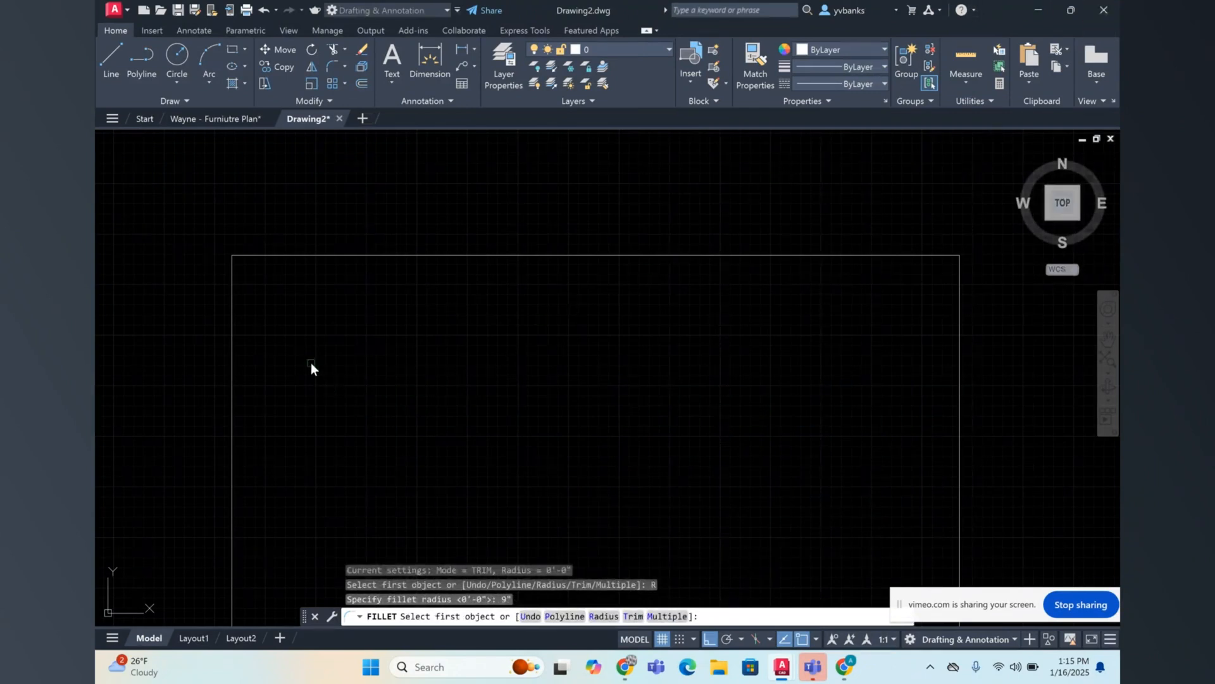
click(253, 254)
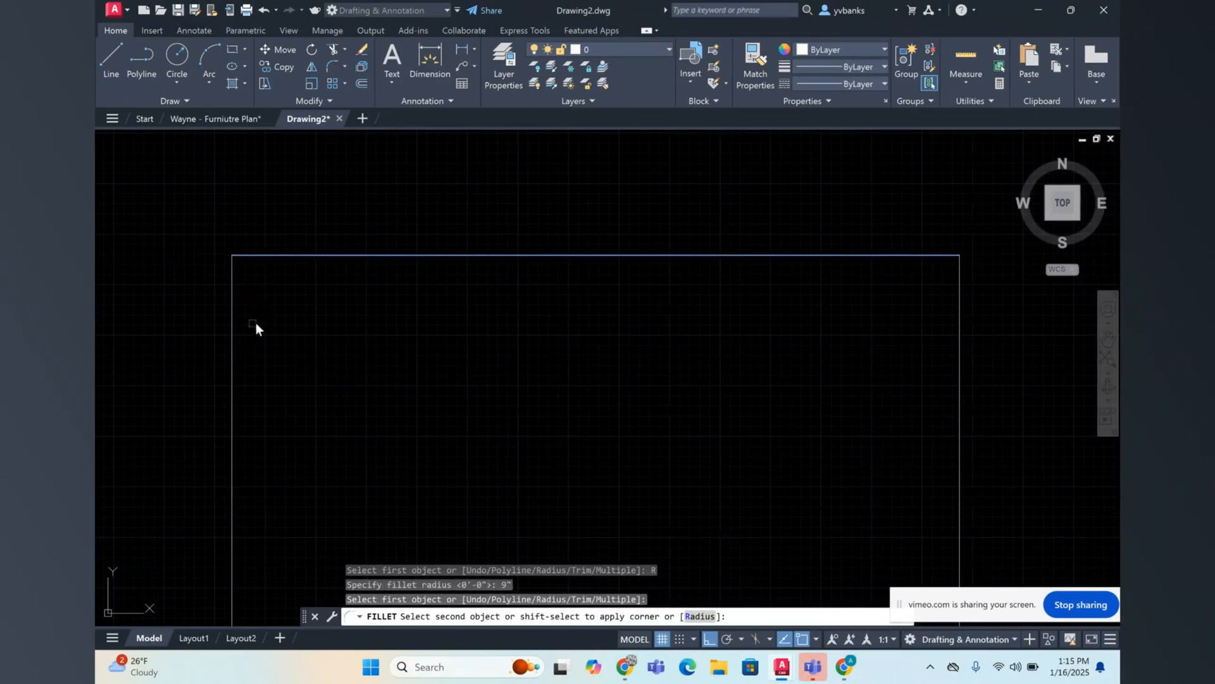
click(231, 300)
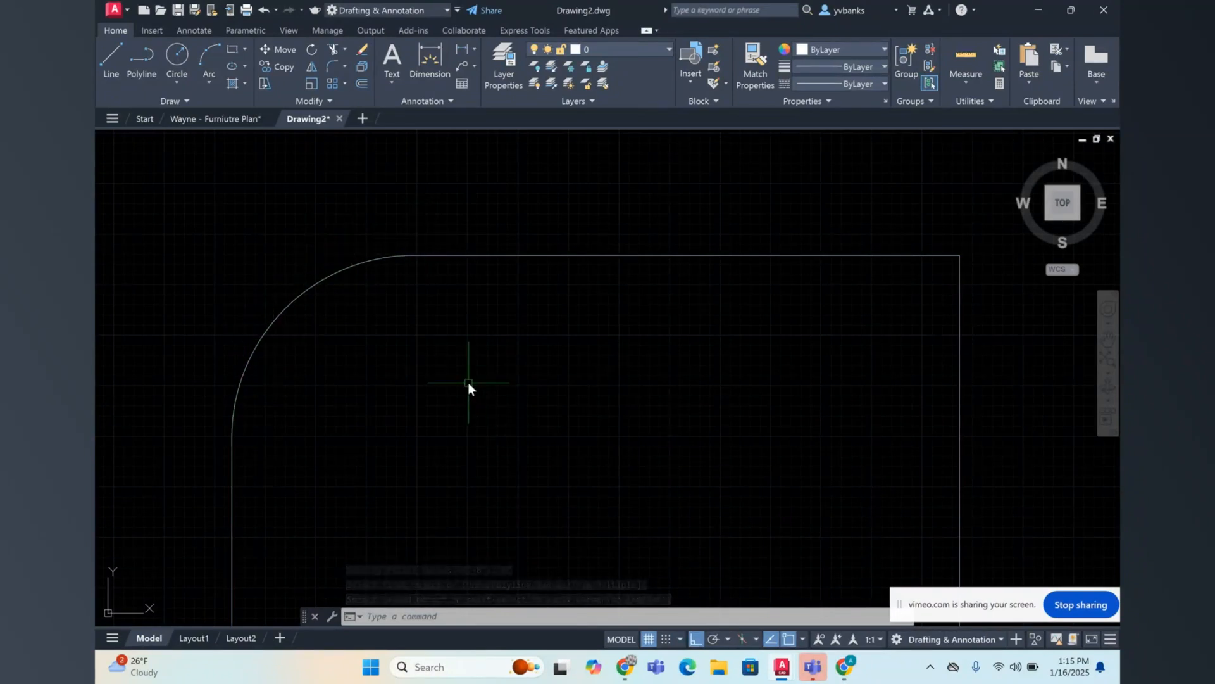
Step: Fillet the square's upper-right corner between the right and top edges with a 9" radius
scroll(476, 364, down, 6)
scroll(541, 409, up, 2)
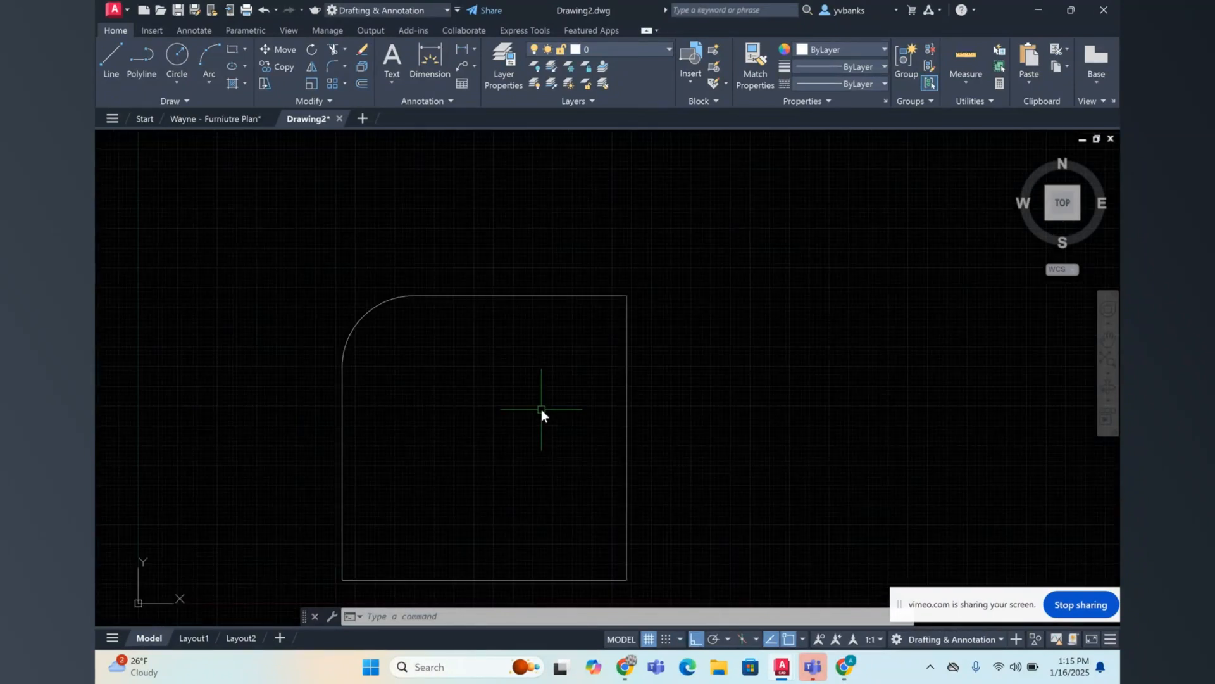
click(330, 67)
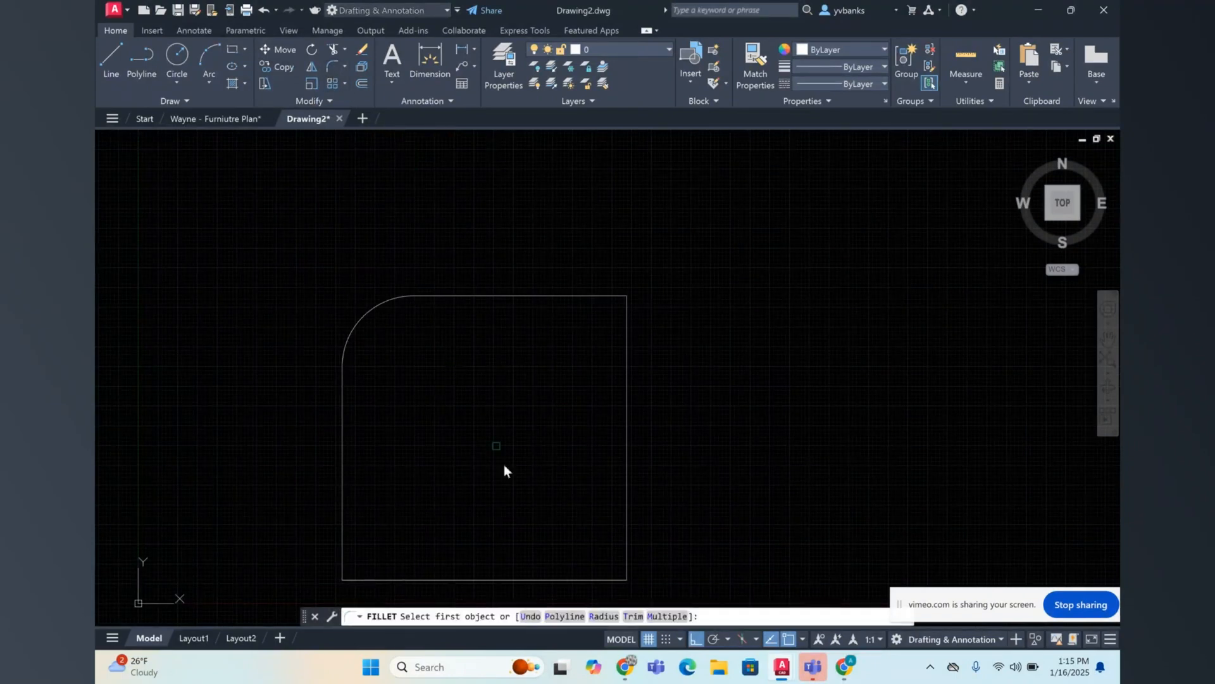
click(603, 616)
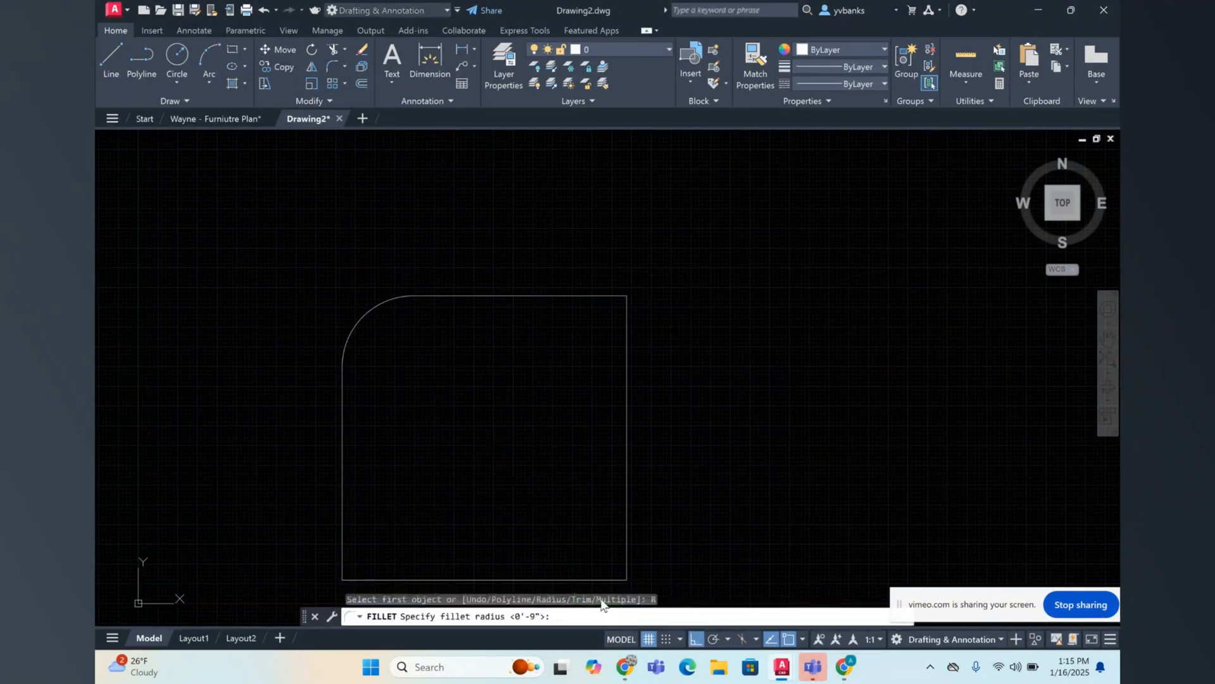
text(9")
key(Return)
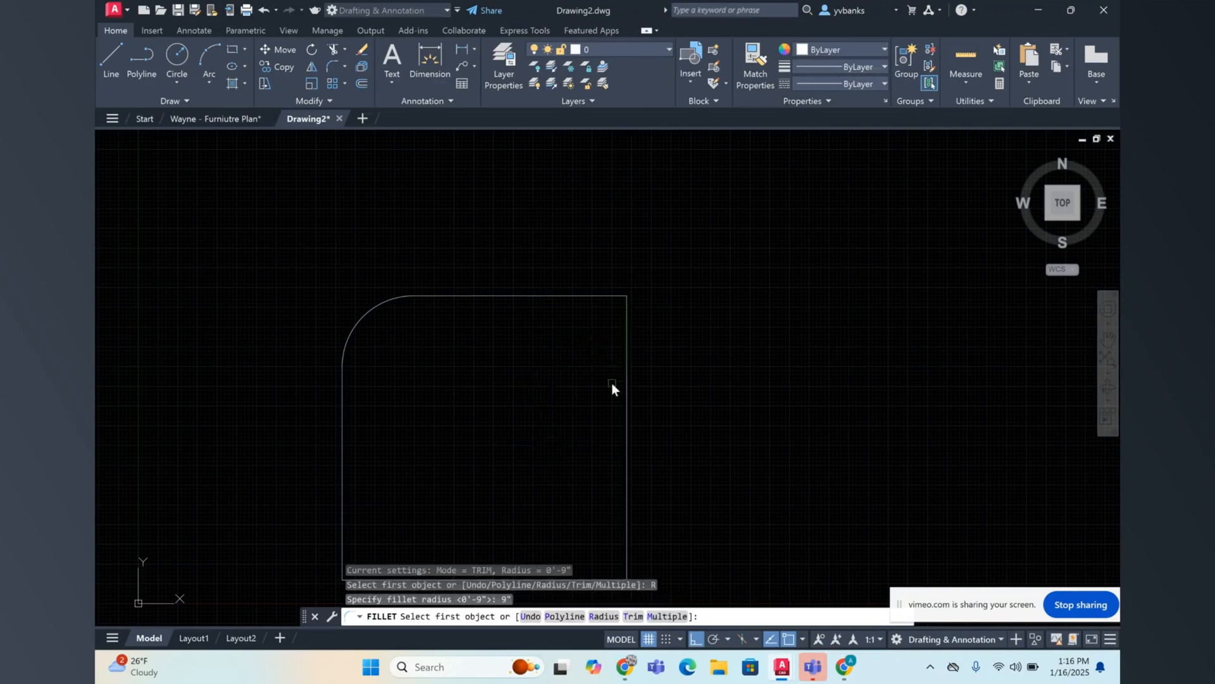
click(626, 346)
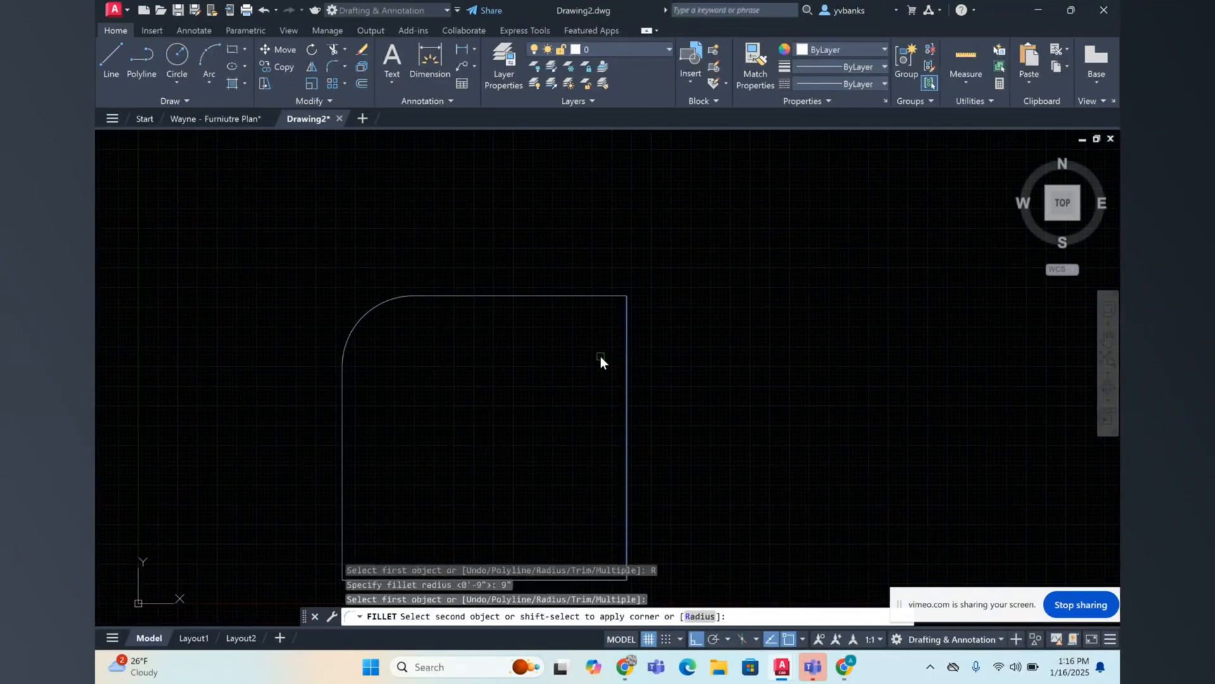
click(601, 302)
click(589, 295)
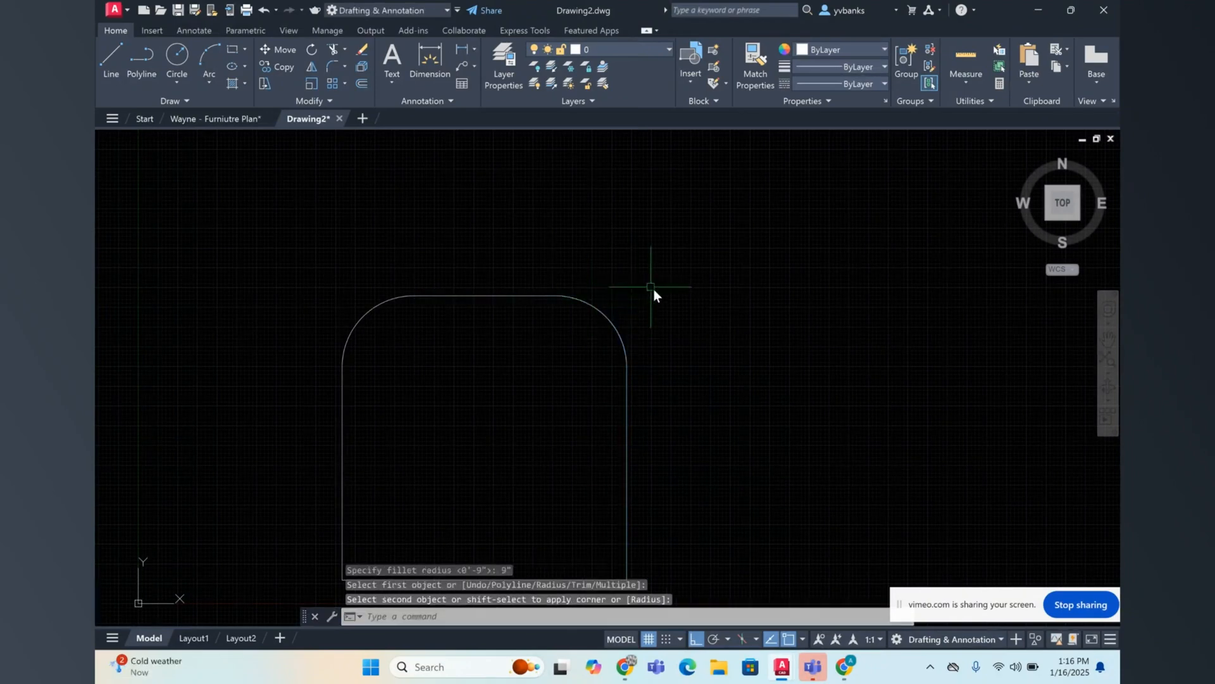
scroll(662, 307, down, 5)
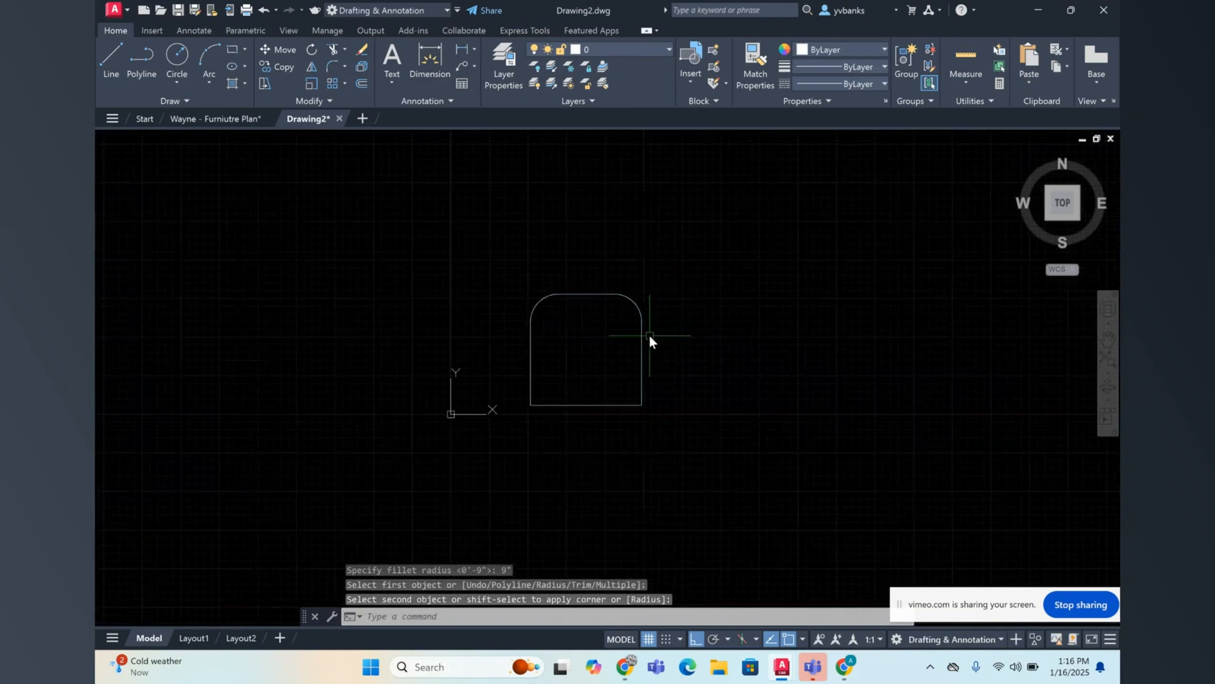
scroll(625, 418, up, 2)
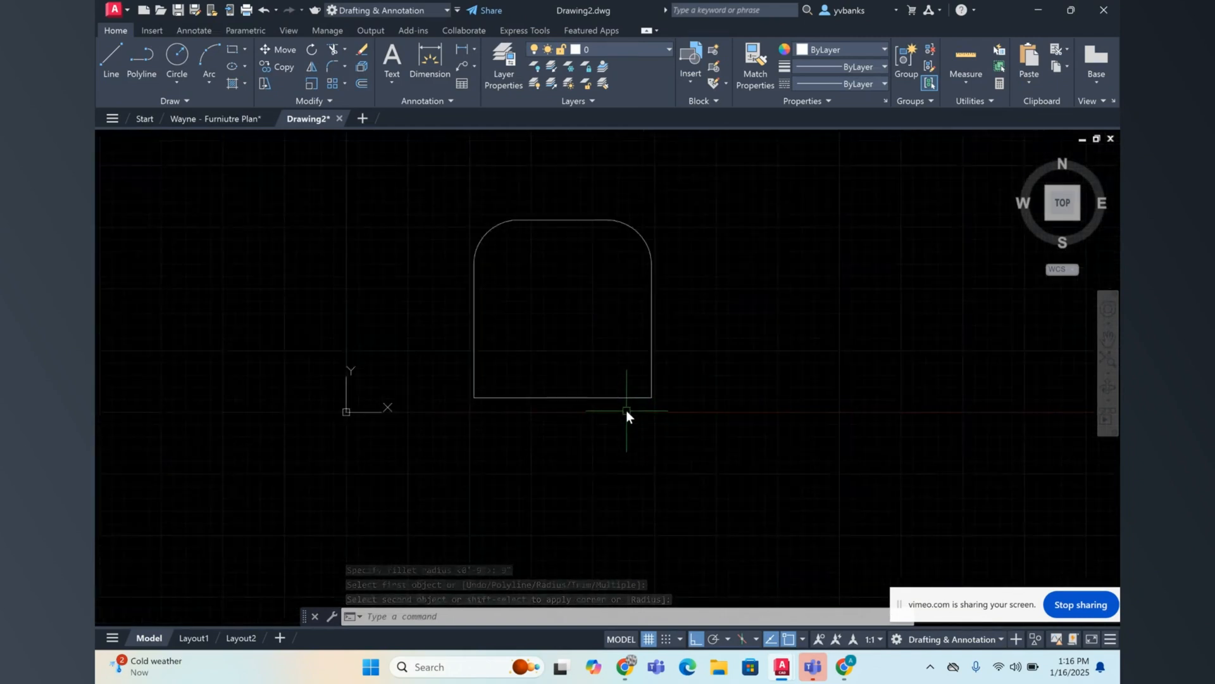
scroll(625, 409, up, 2)
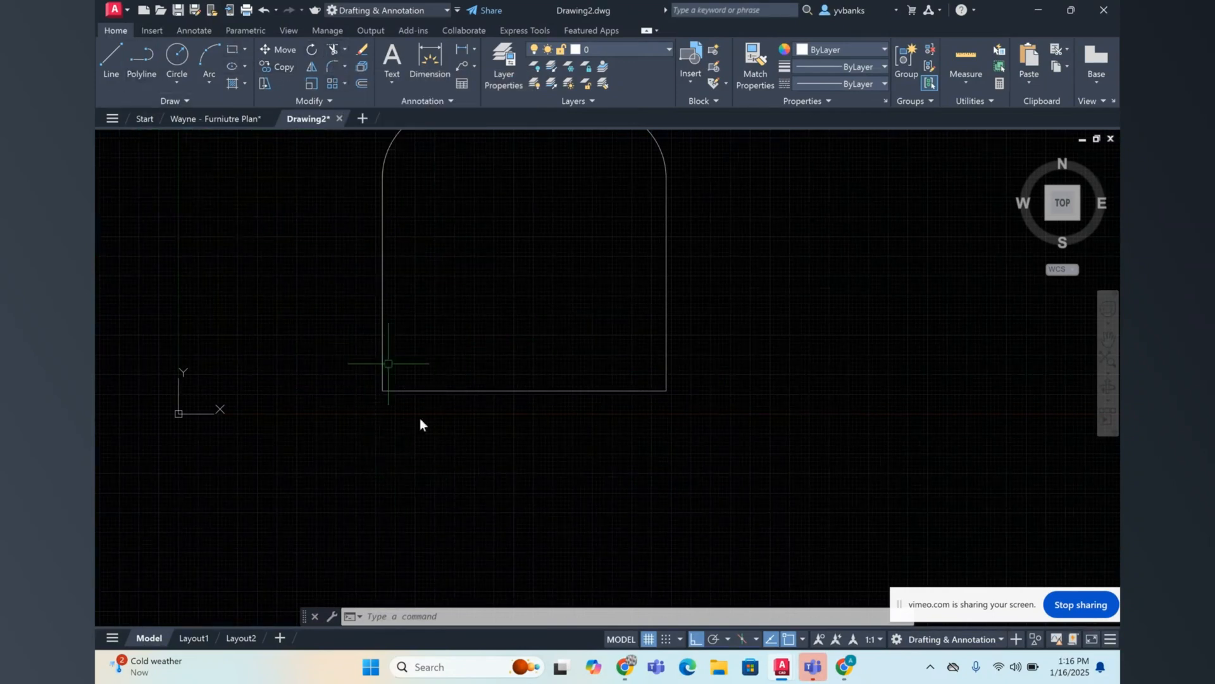
click(404, 391)
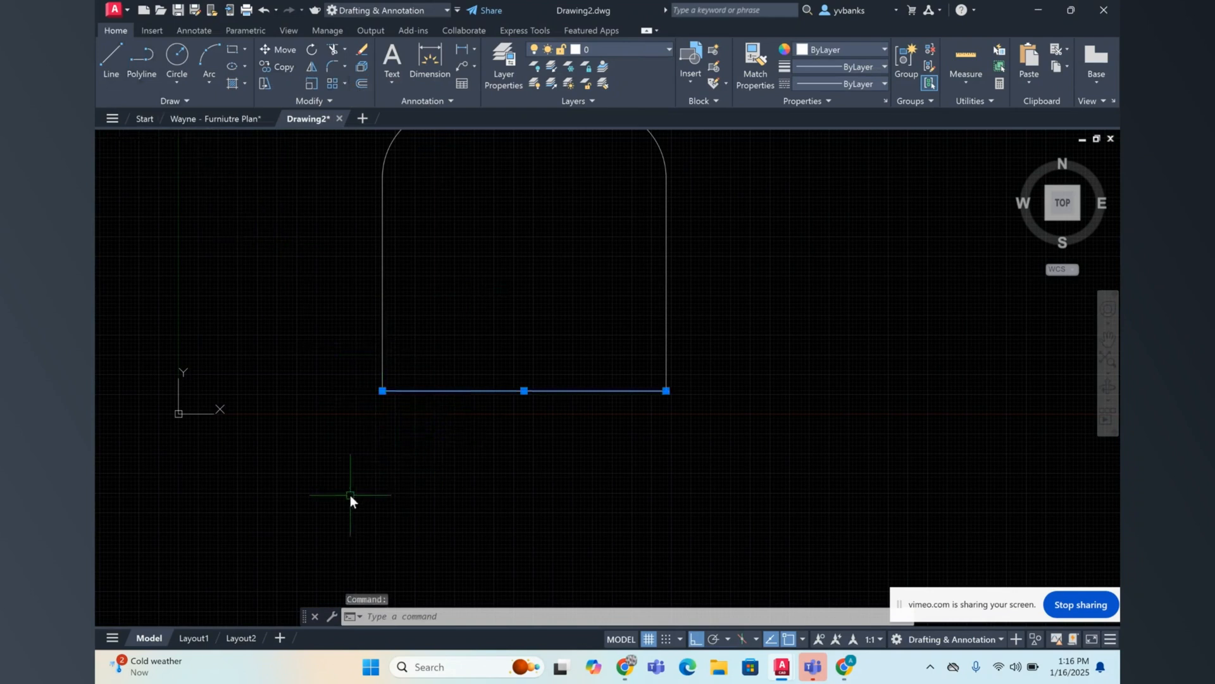
click(327, 66)
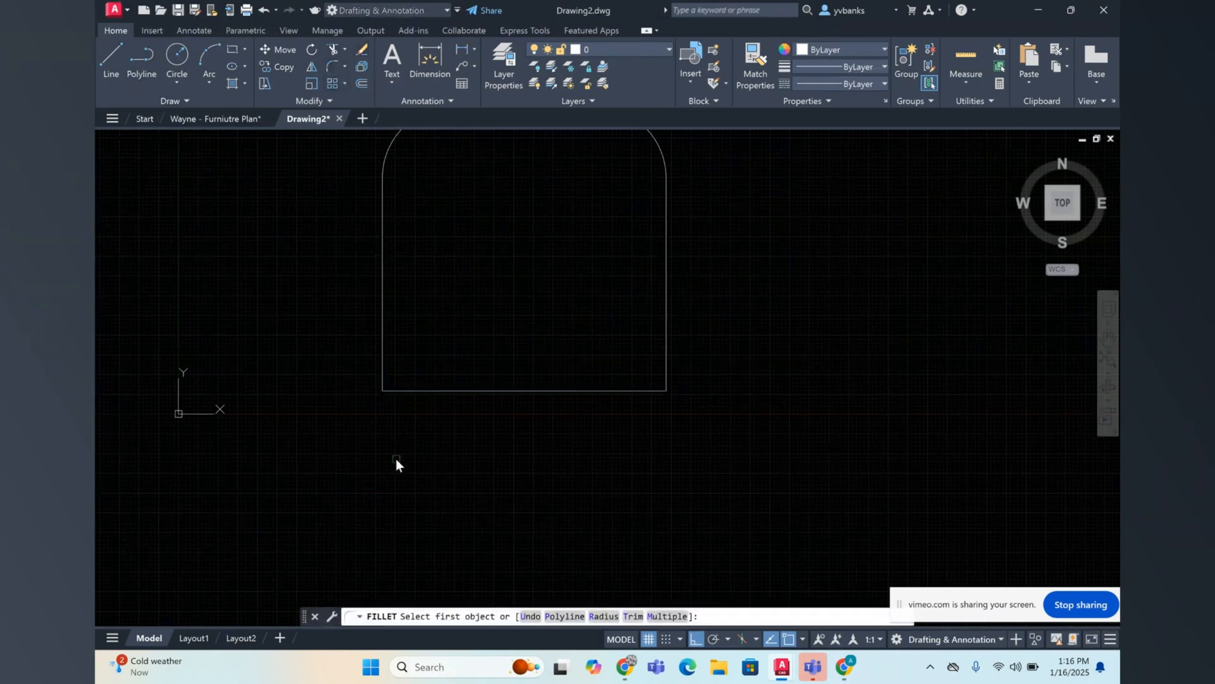
click(603, 616)
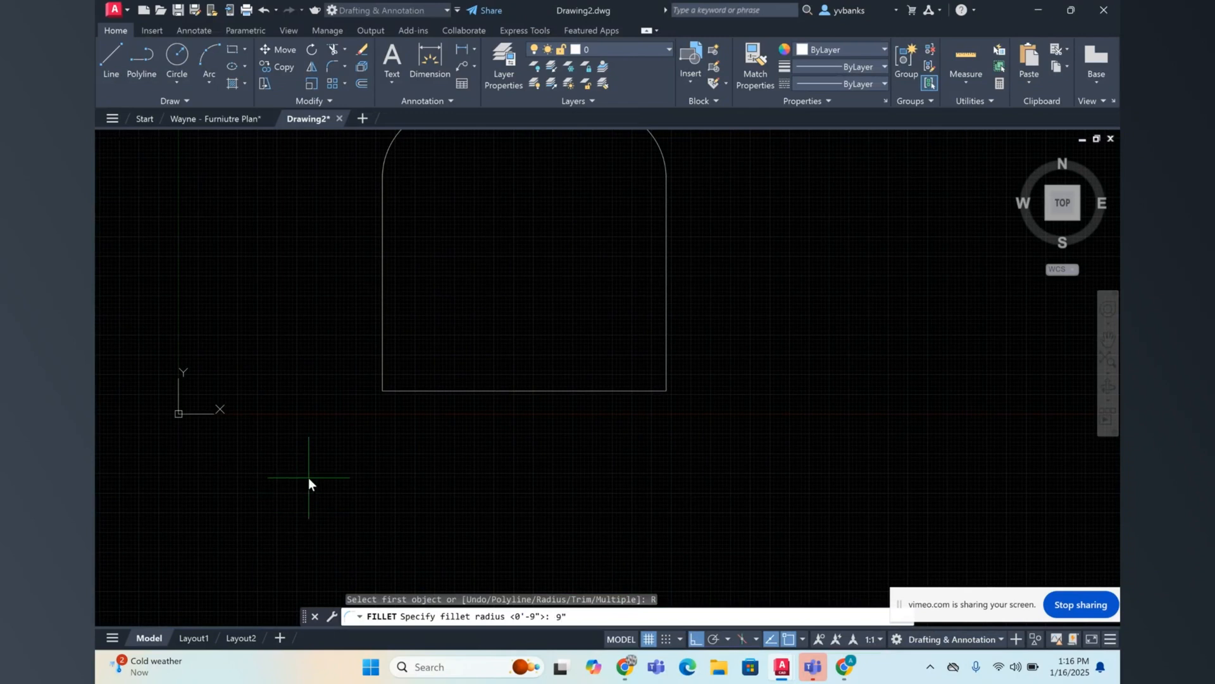
key(Return)
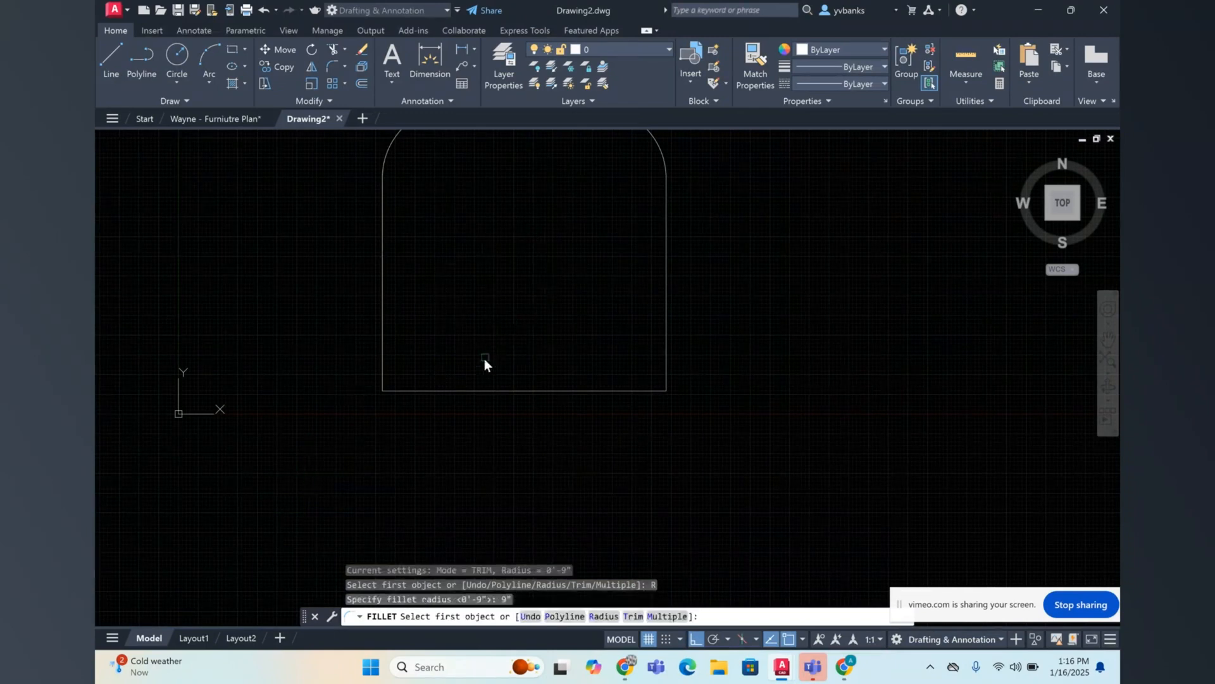
key(Escape)
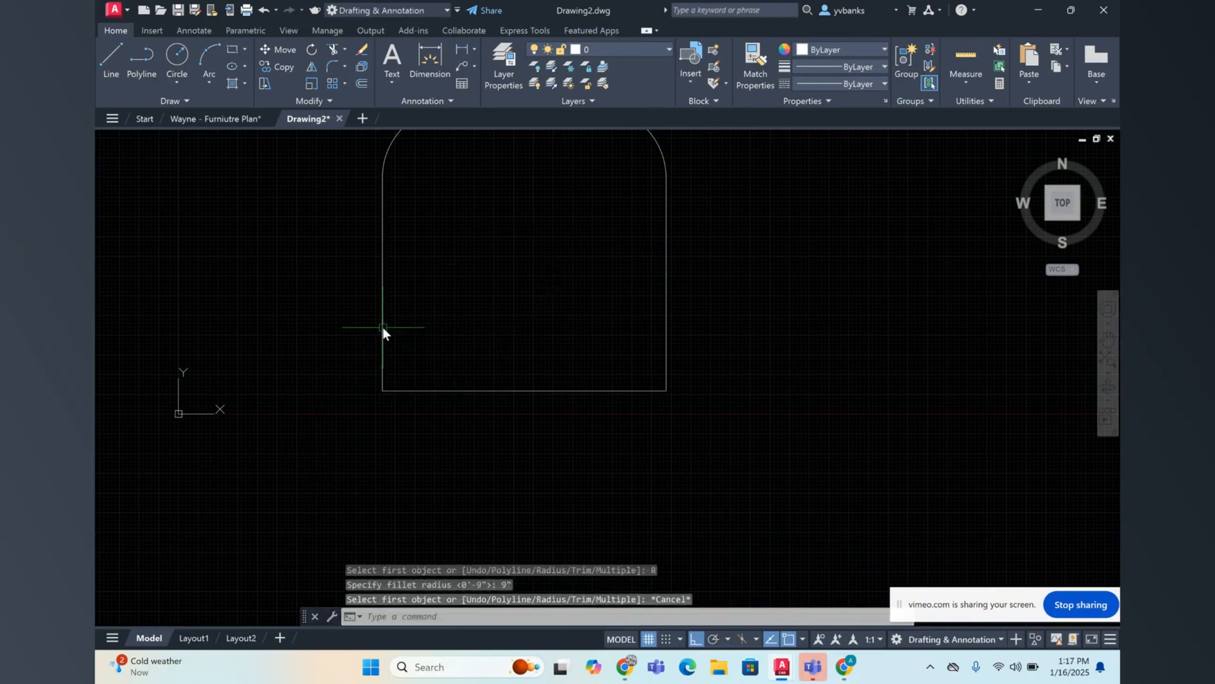
Step: Fillet the square's lower-left corner between the bottom and left edges with a 4" radius
click(329, 69)
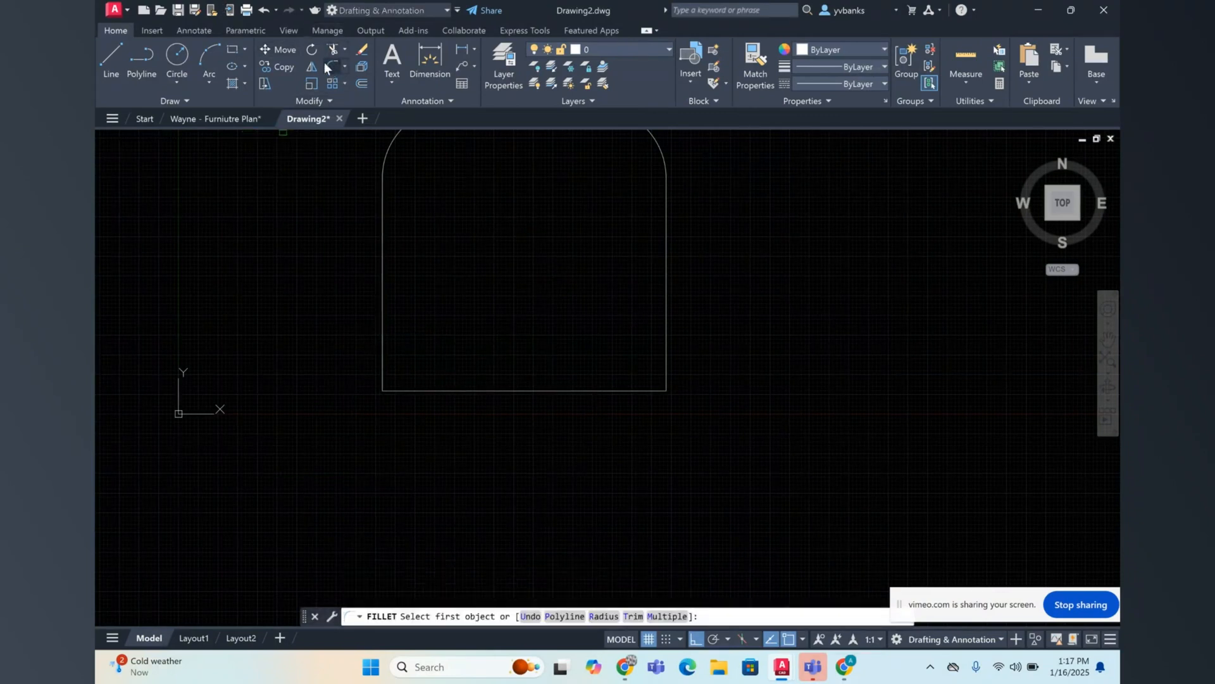
click(604, 616)
text(4")
key(Return)
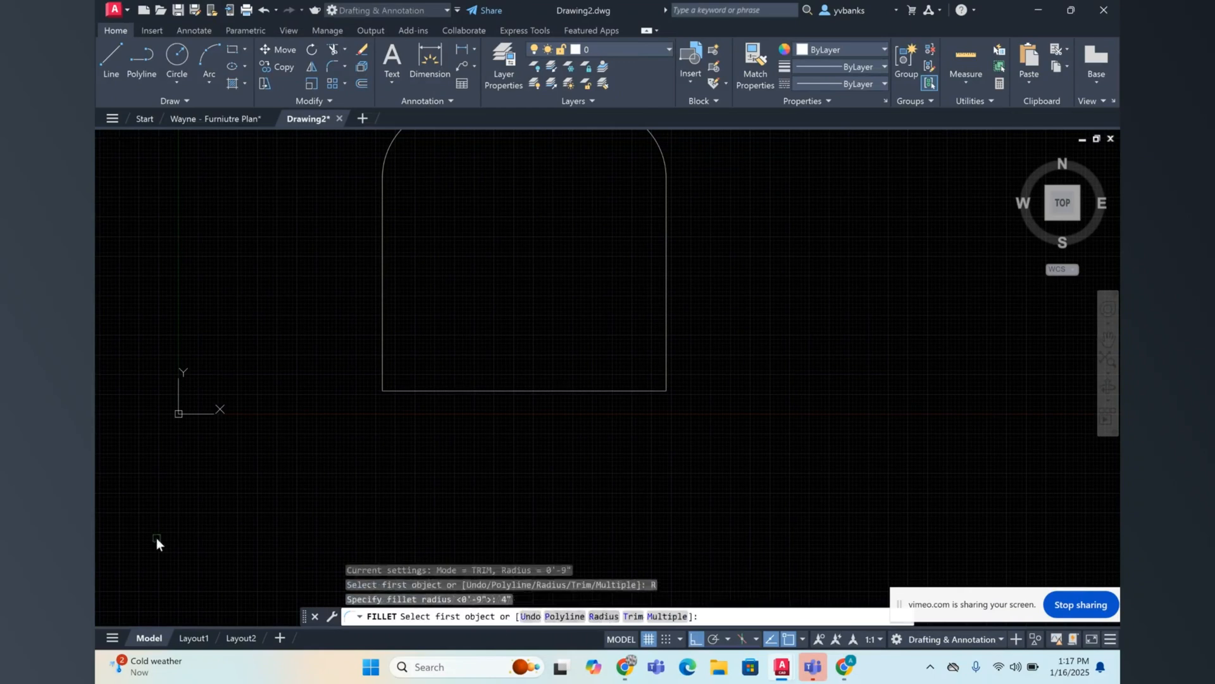
click(405, 390)
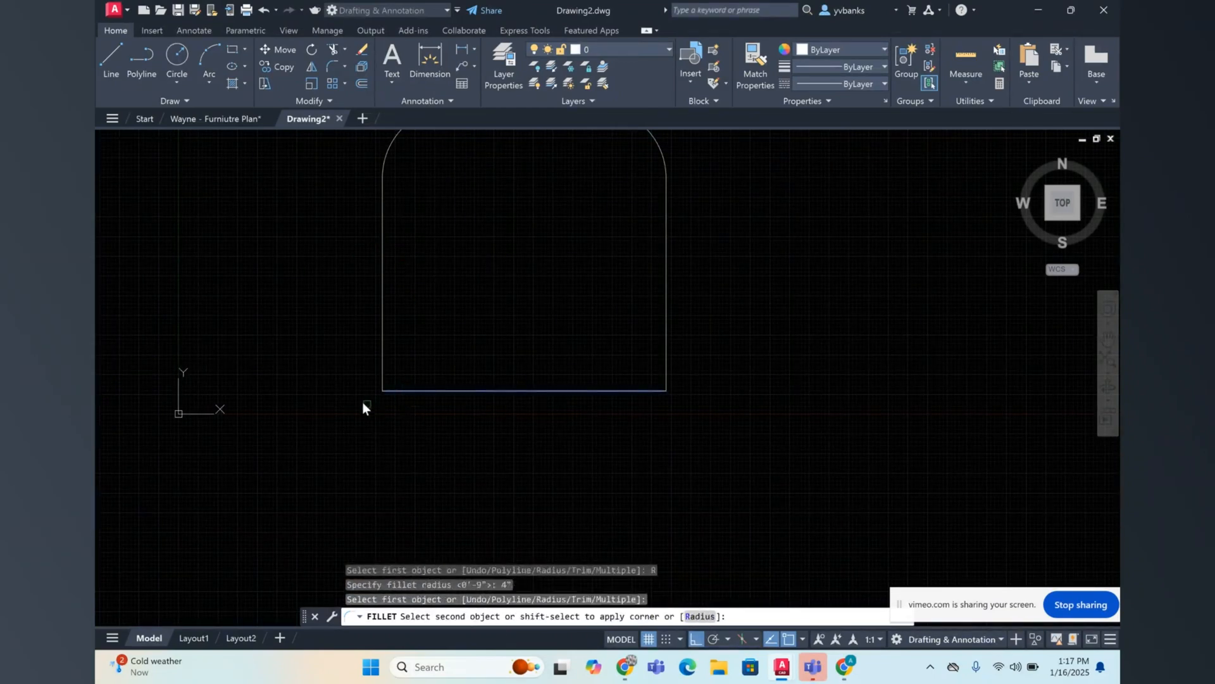
click(384, 319)
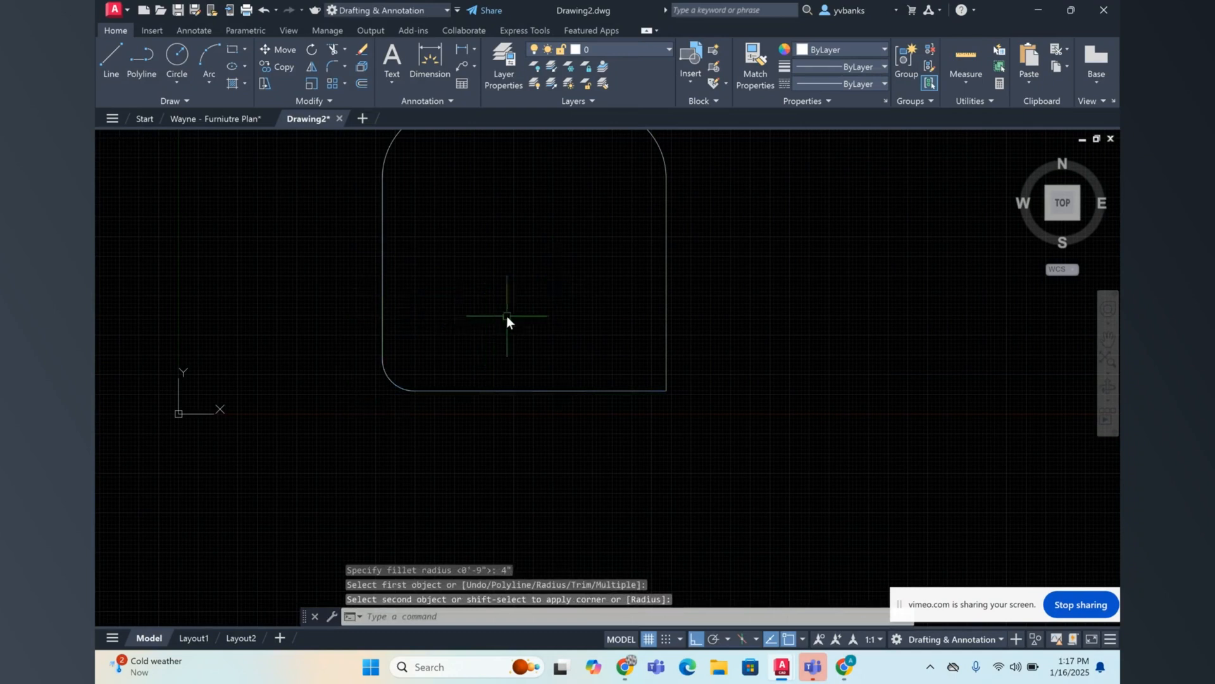
Step: Fillet the square's lower-right corner between the right and bottom edges with a 4" radius
scroll(502, 298, down, 2)
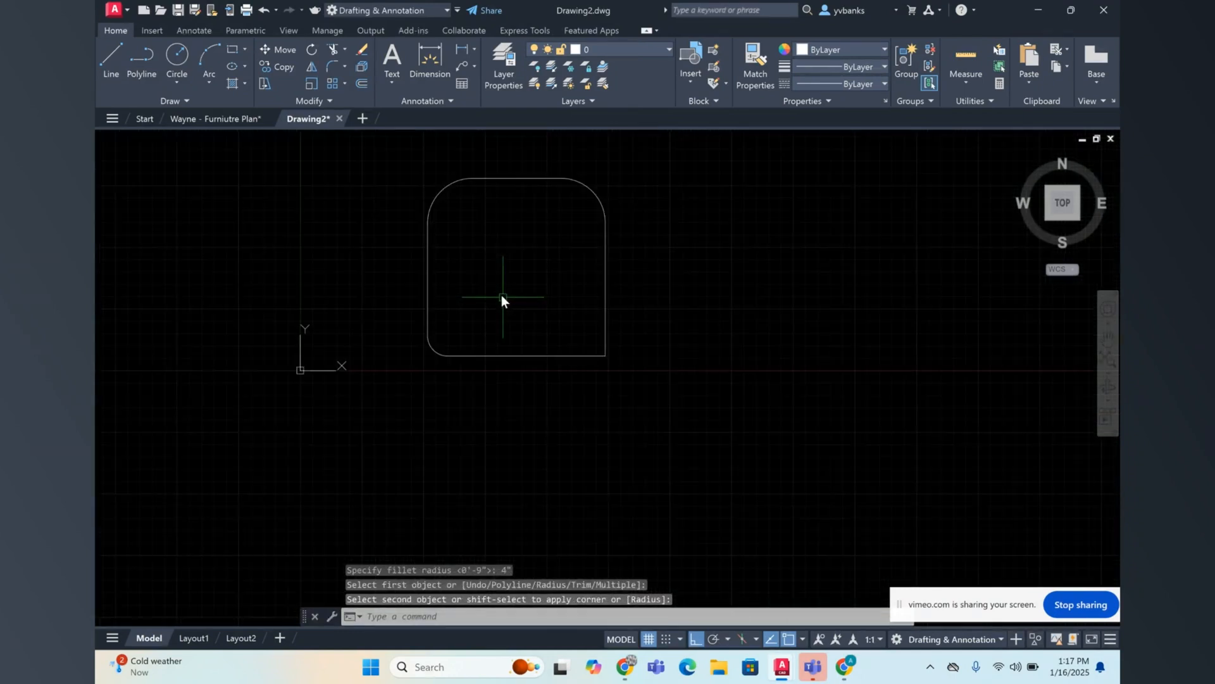
right_click(523, 271)
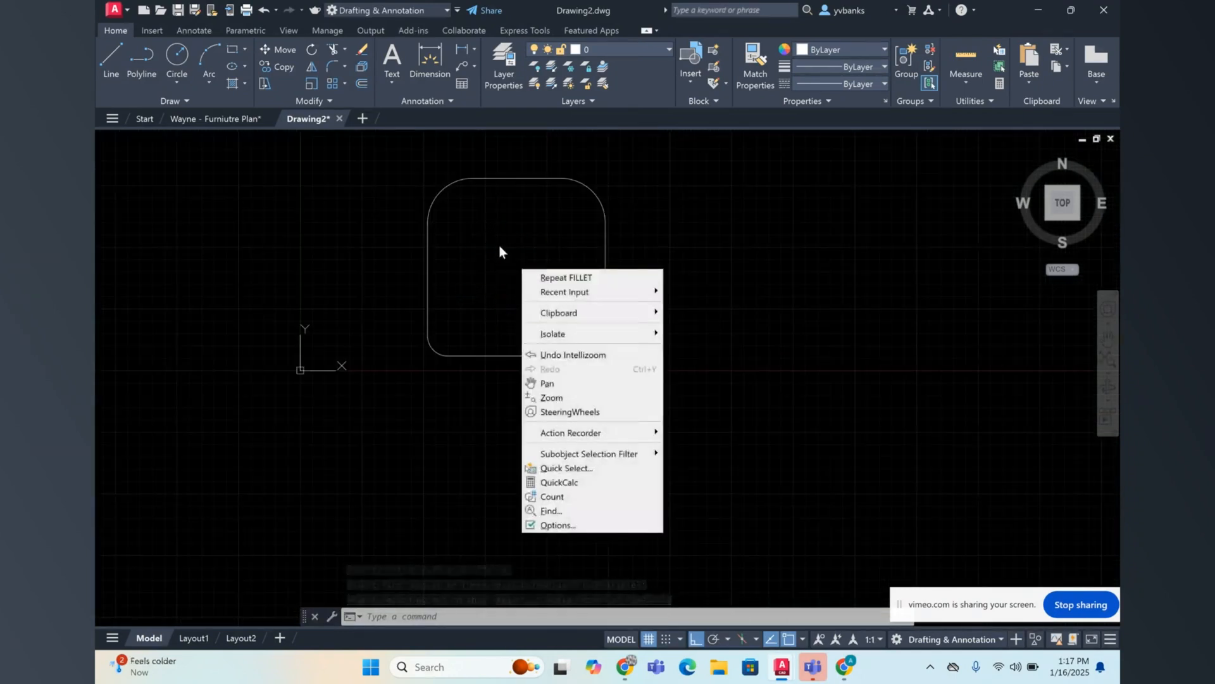
click(573, 278)
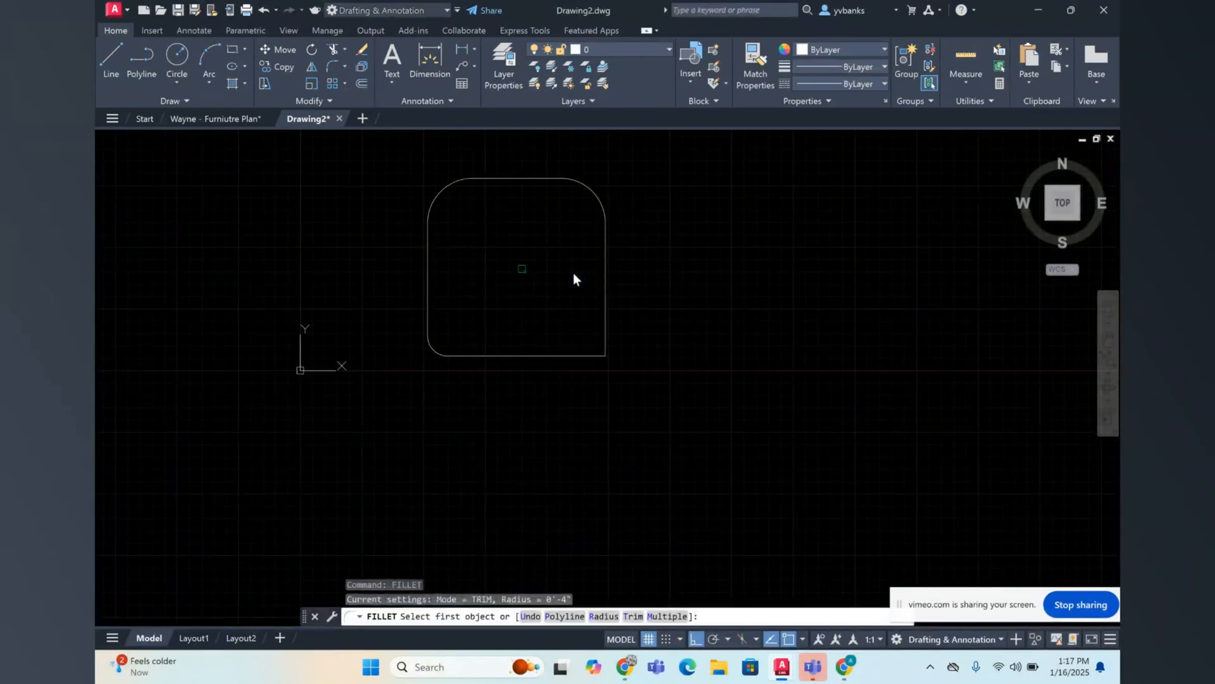
click(603, 615)
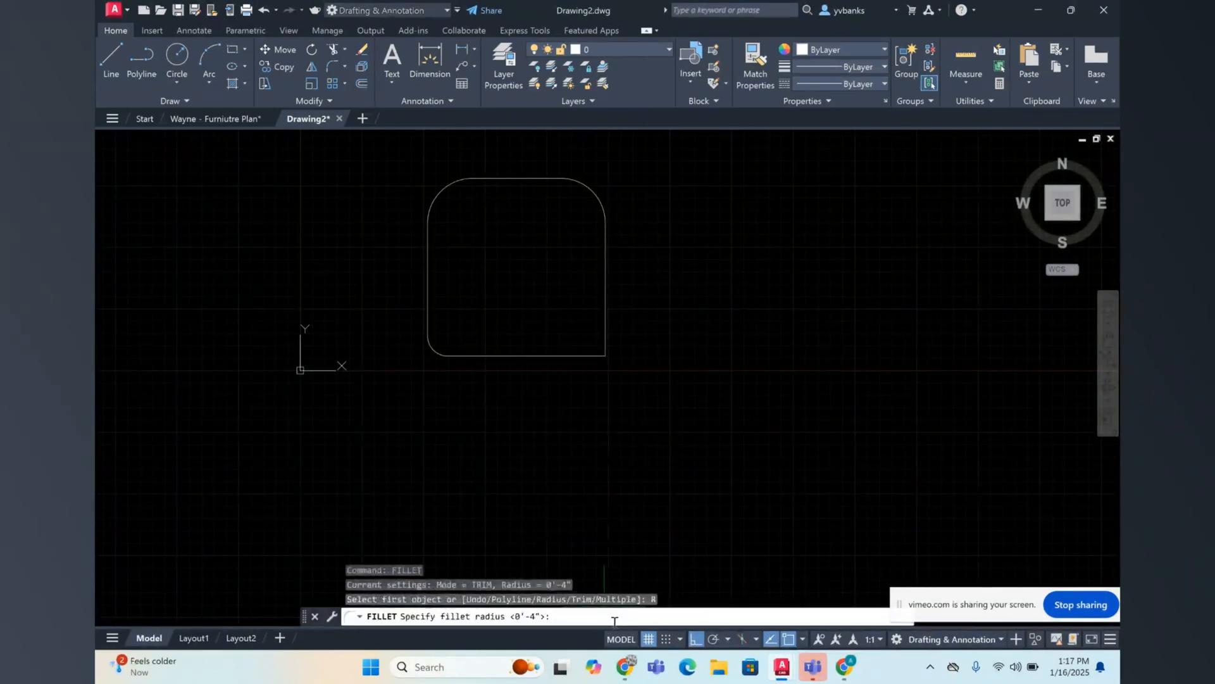
text(4")
key(Return)
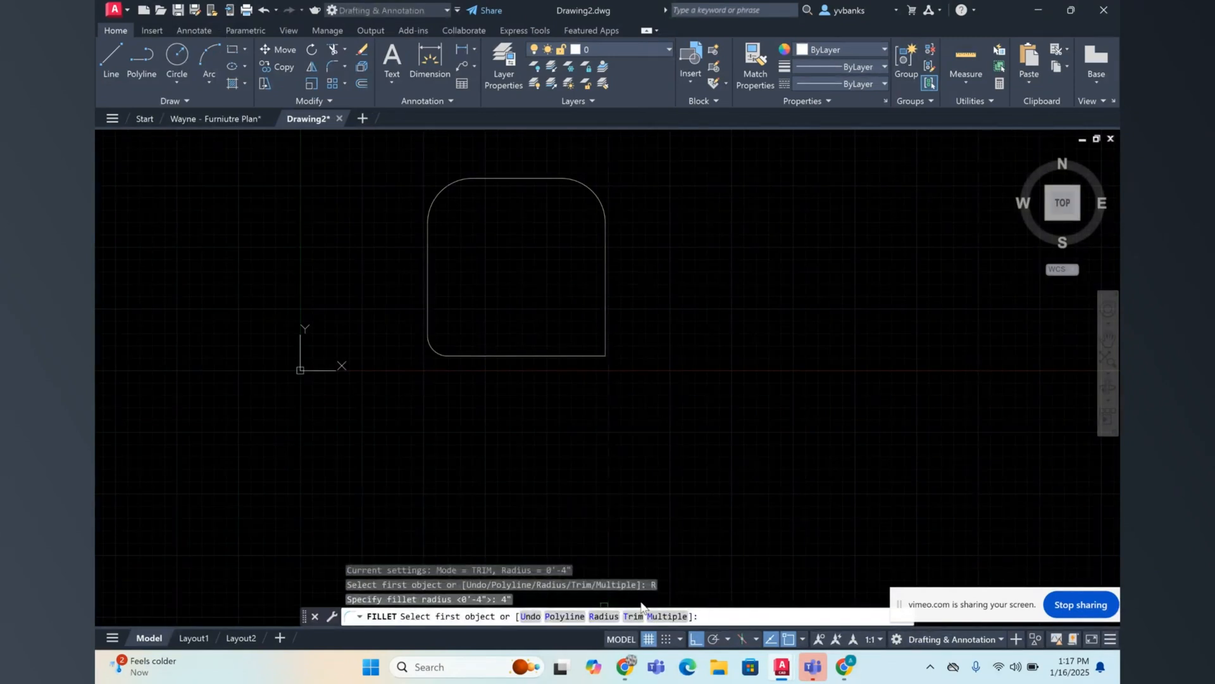
click(605, 329)
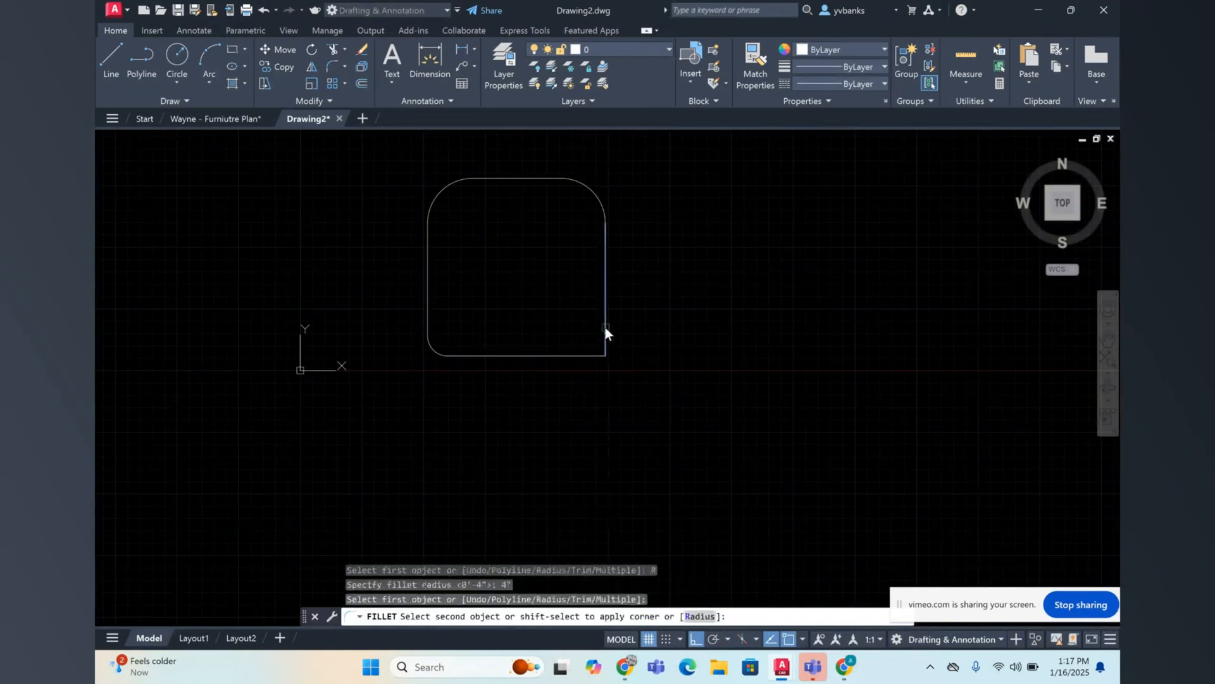
click(581, 355)
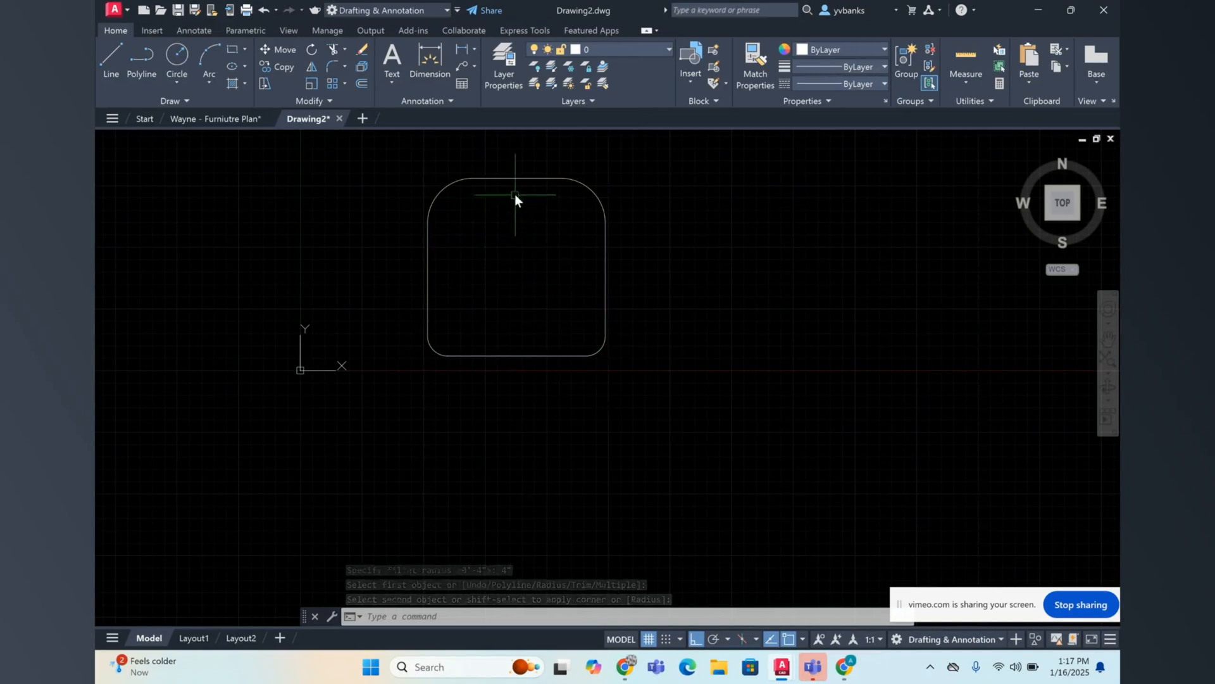
Step: Measure the radius of the rounded square's upper-left corner arc
scroll(524, 164, up, 2)
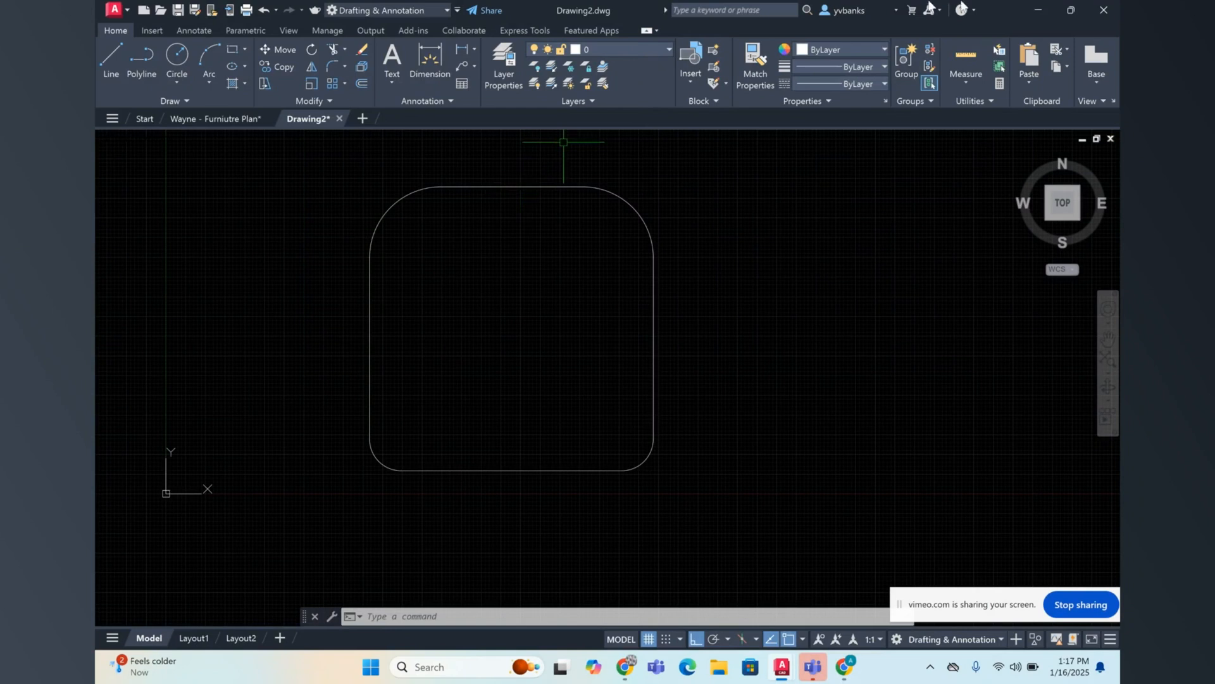
click(957, 81)
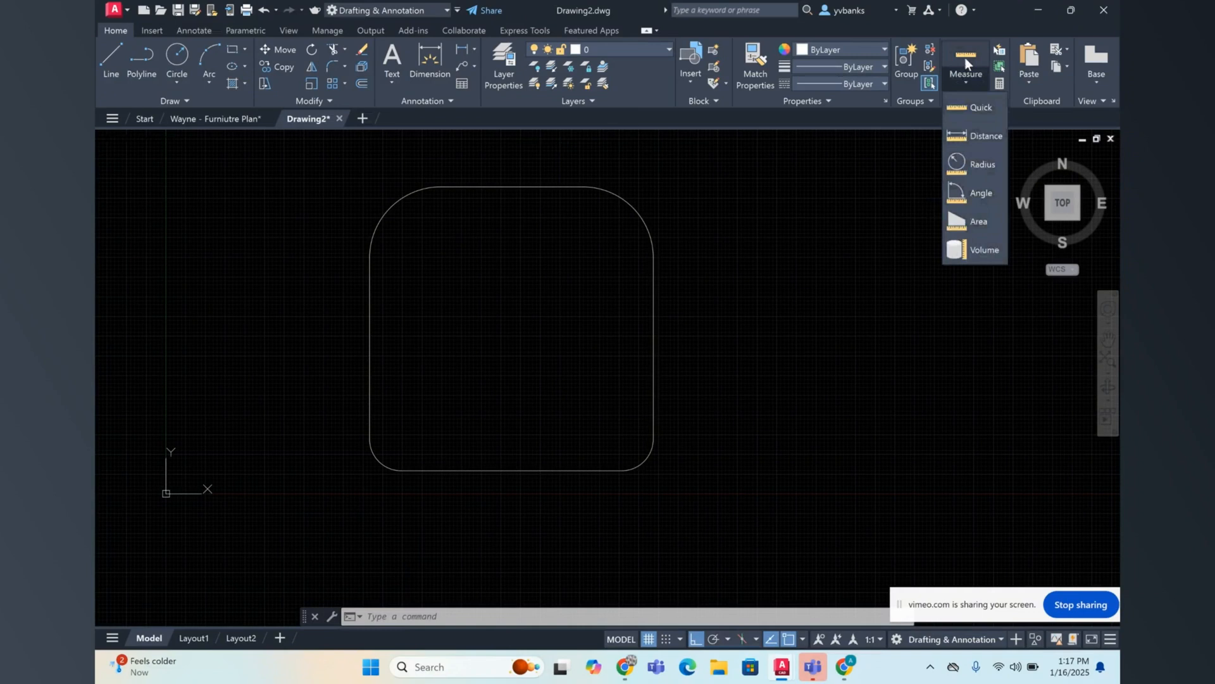
click(982, 164)
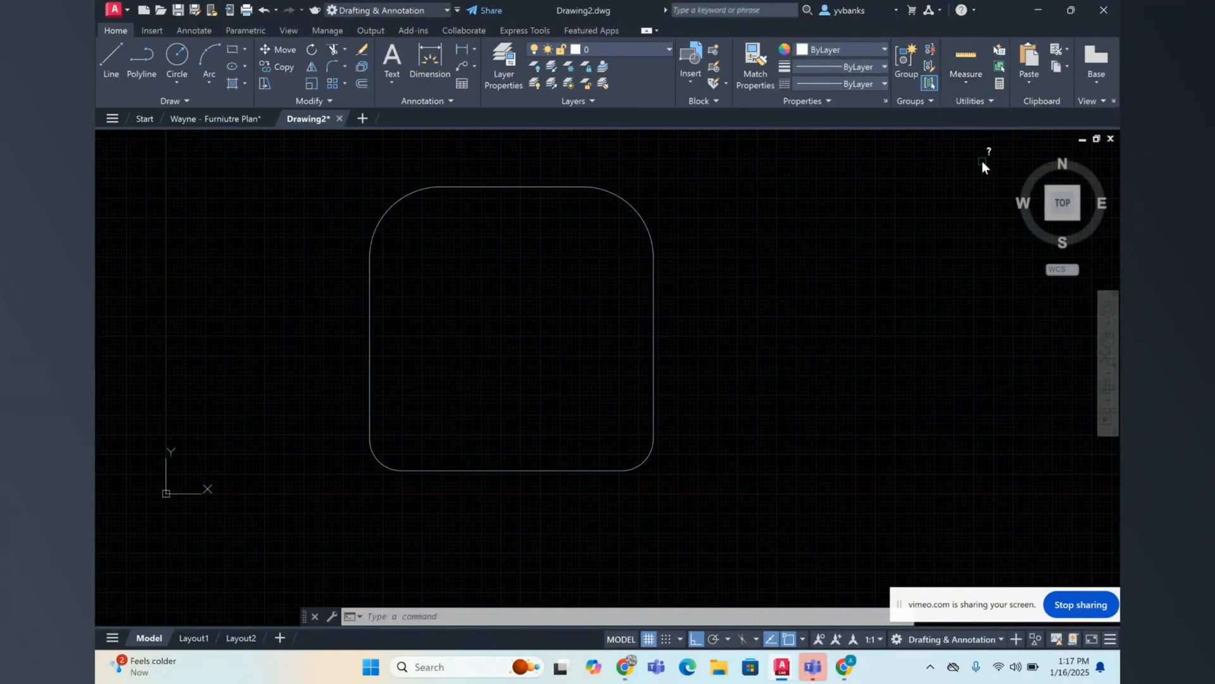
click(394, 203)
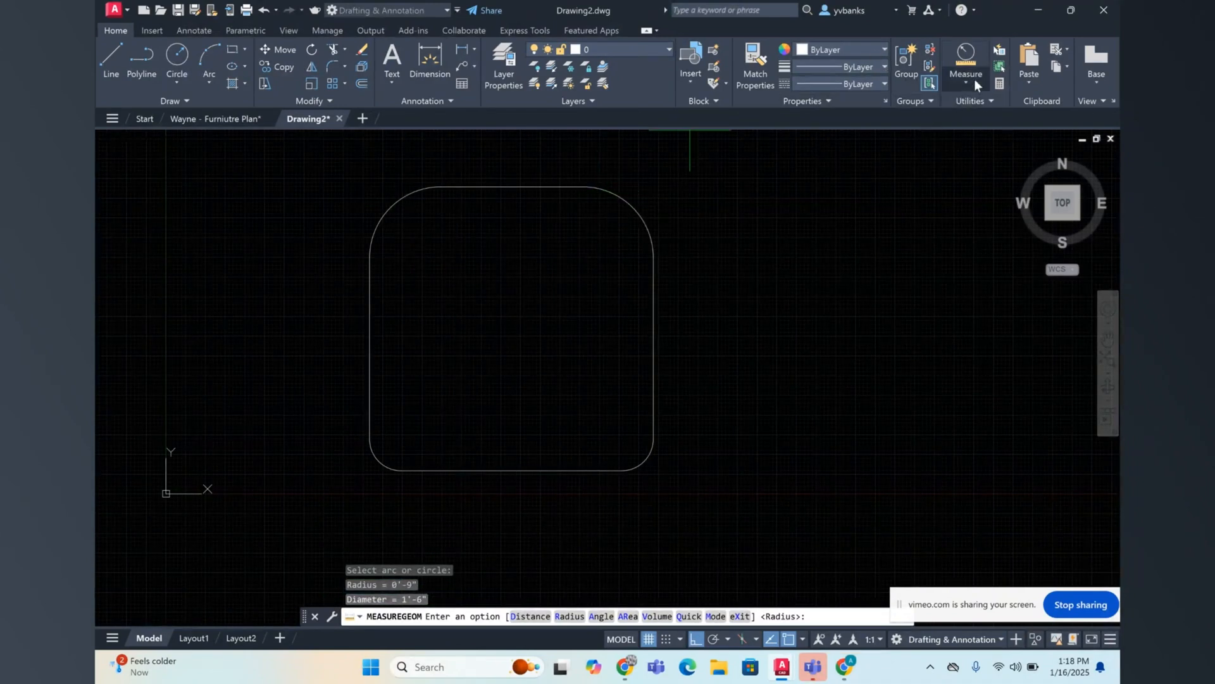
Step: Measure the radius of the rounded square's upper-right corner arc
right_click(879, 199)
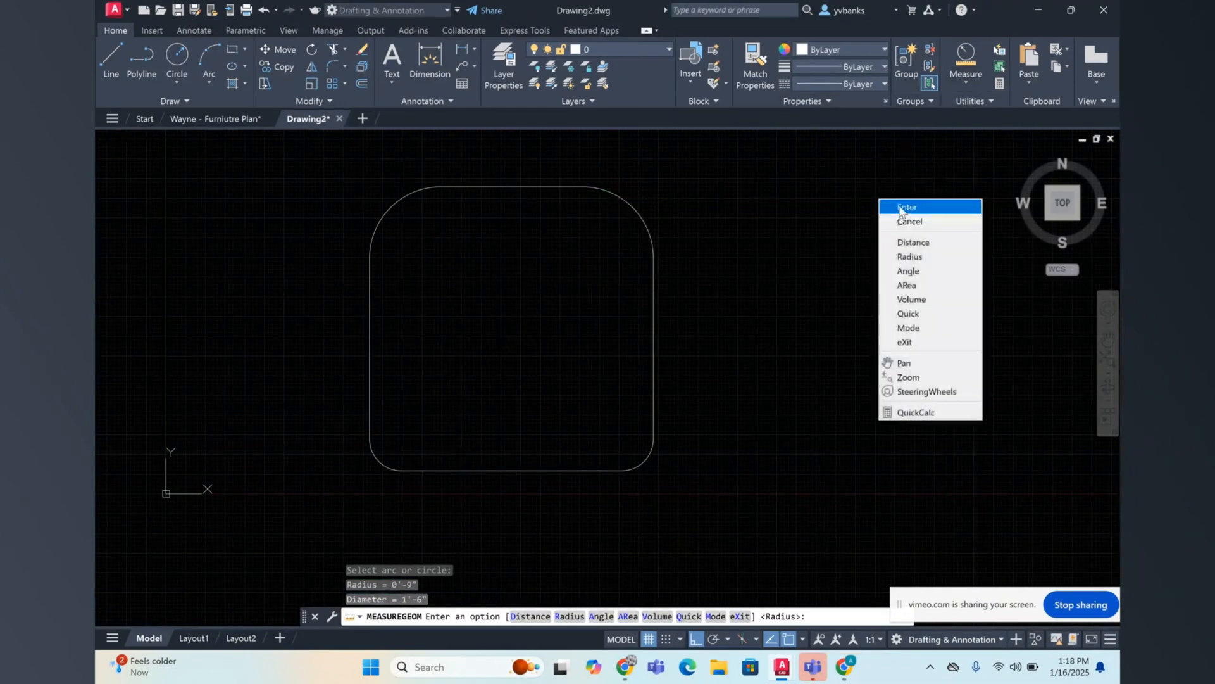
click(889, 204)
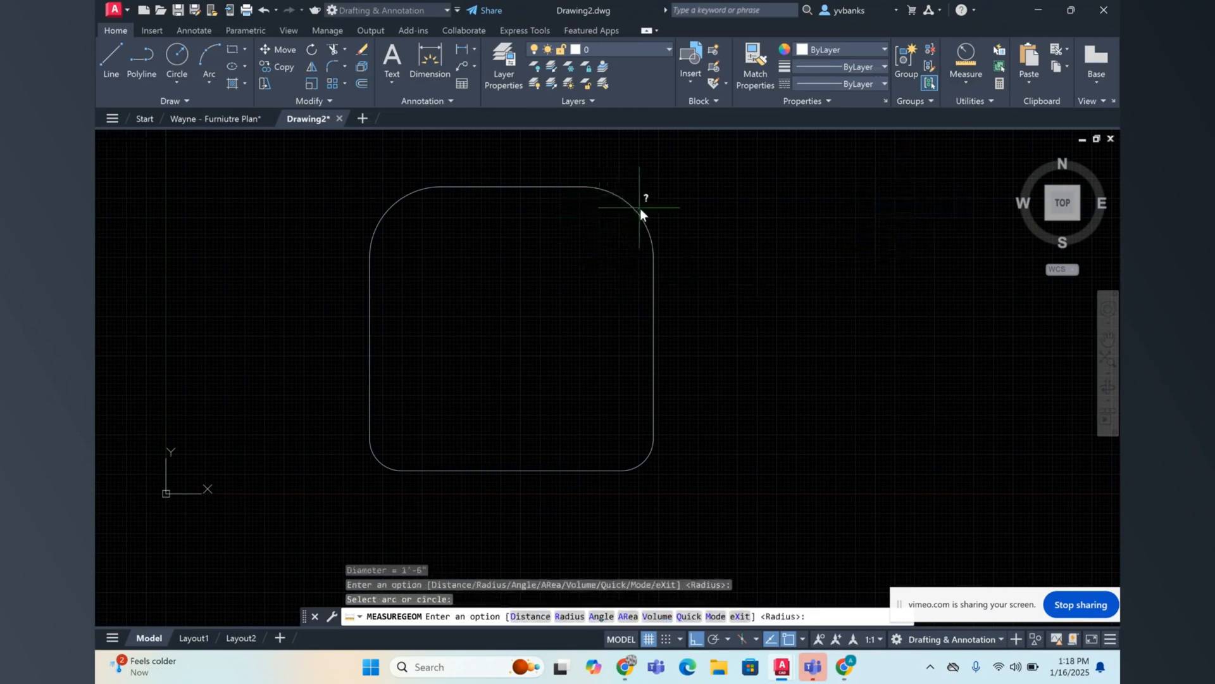
right_click(683, 229)
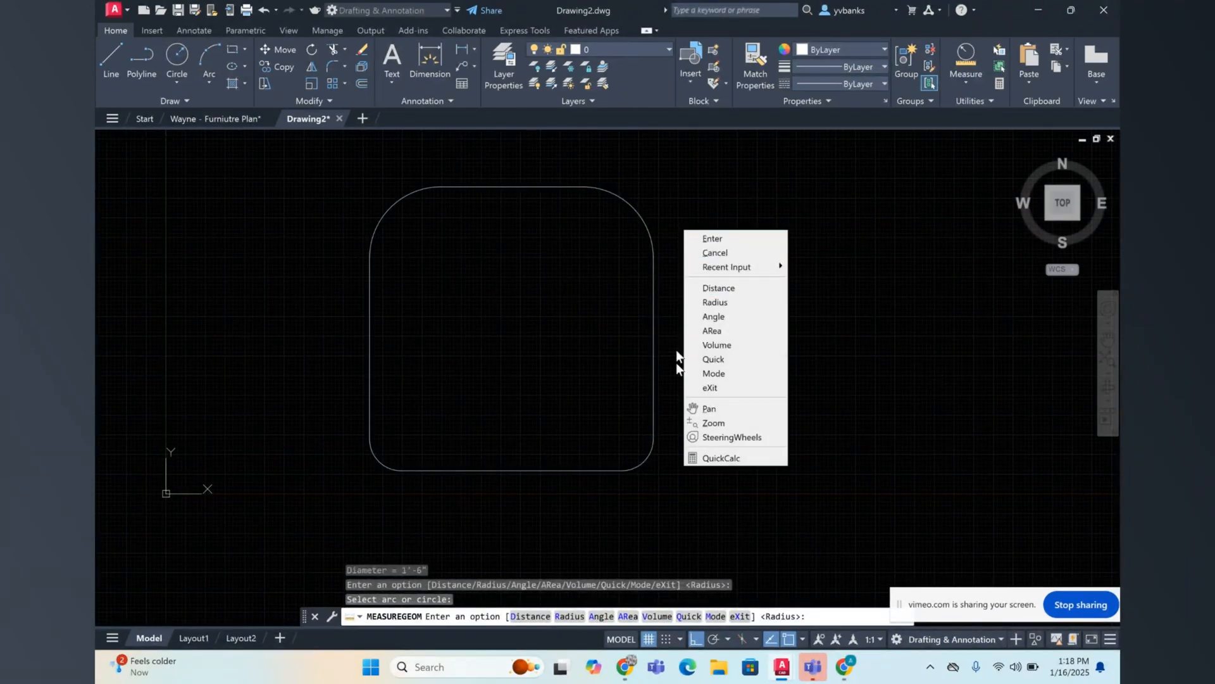
click(715, 302)
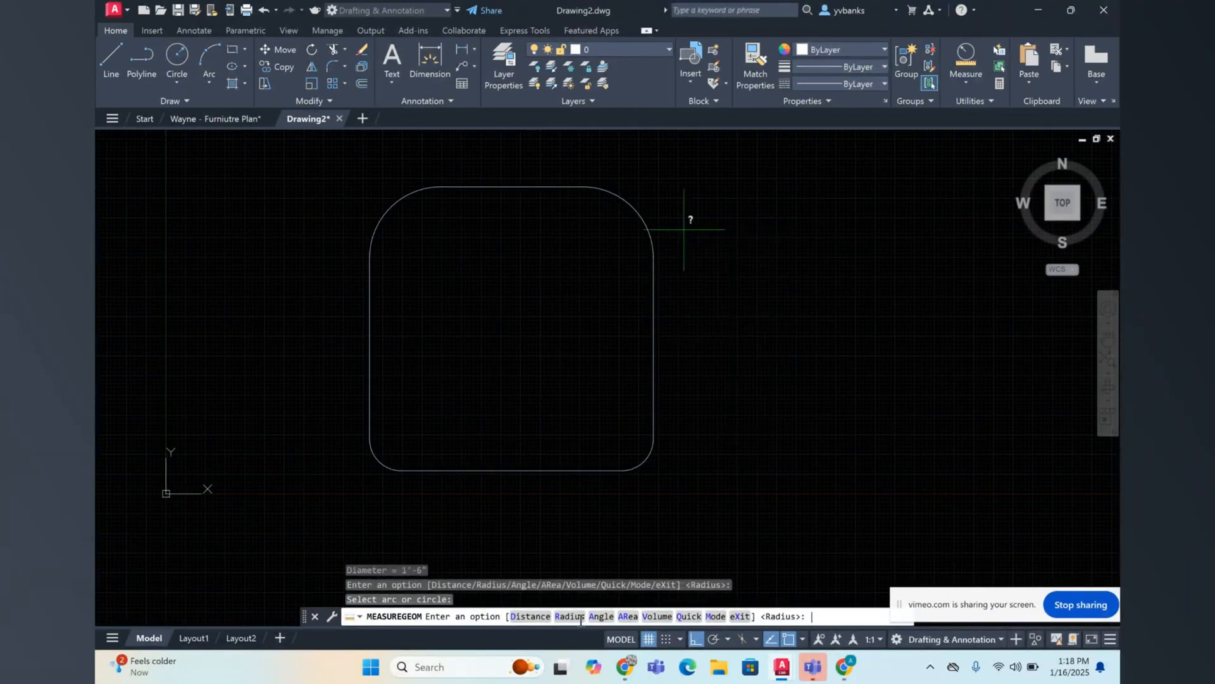
click(637, 209)
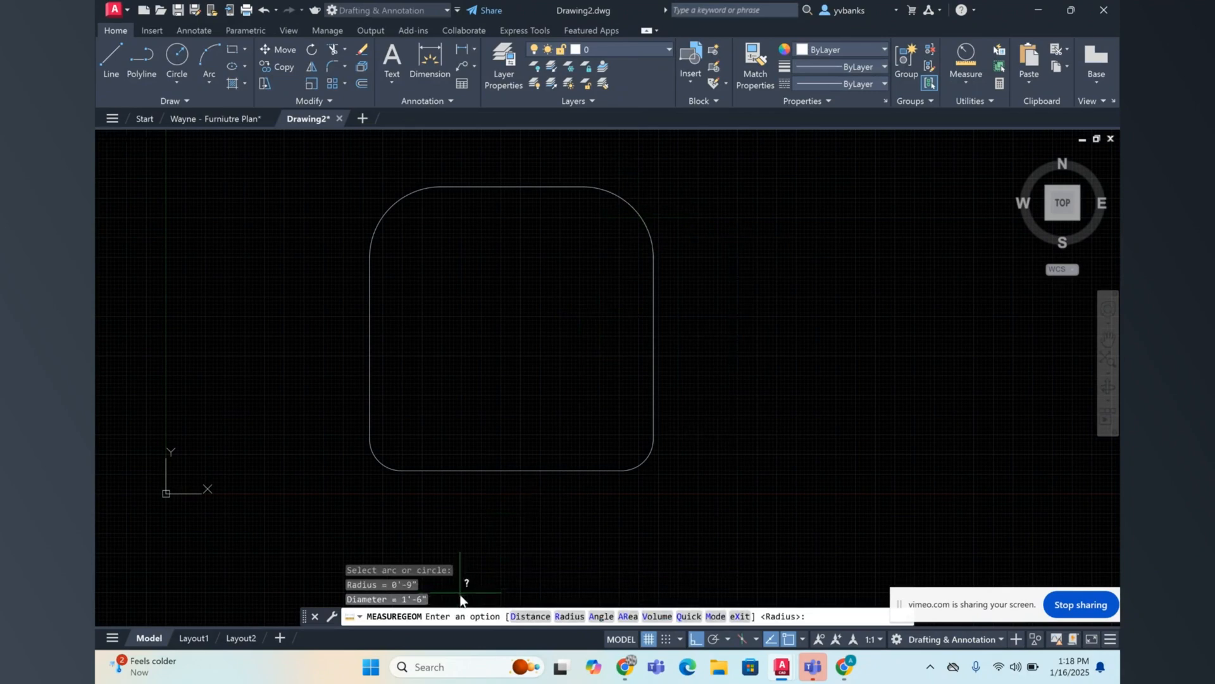
Step: Measure the radius of the rounded square's lower-right corner arc
right_click(500, 397)
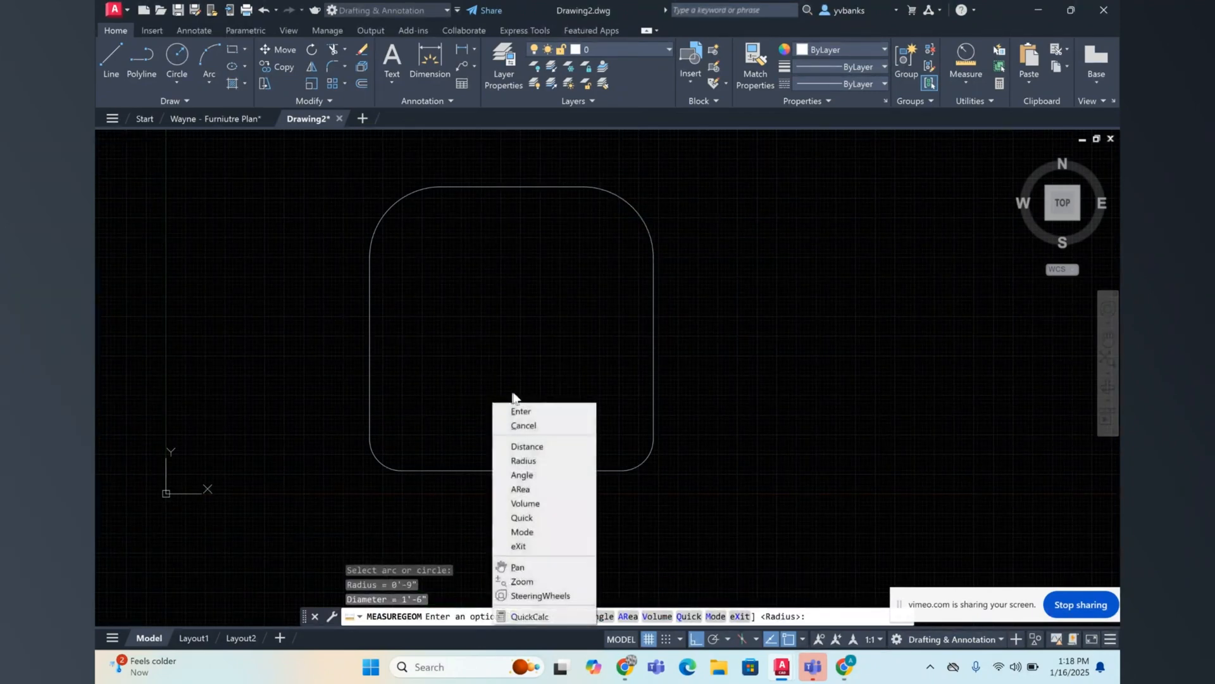
click(526, 411)
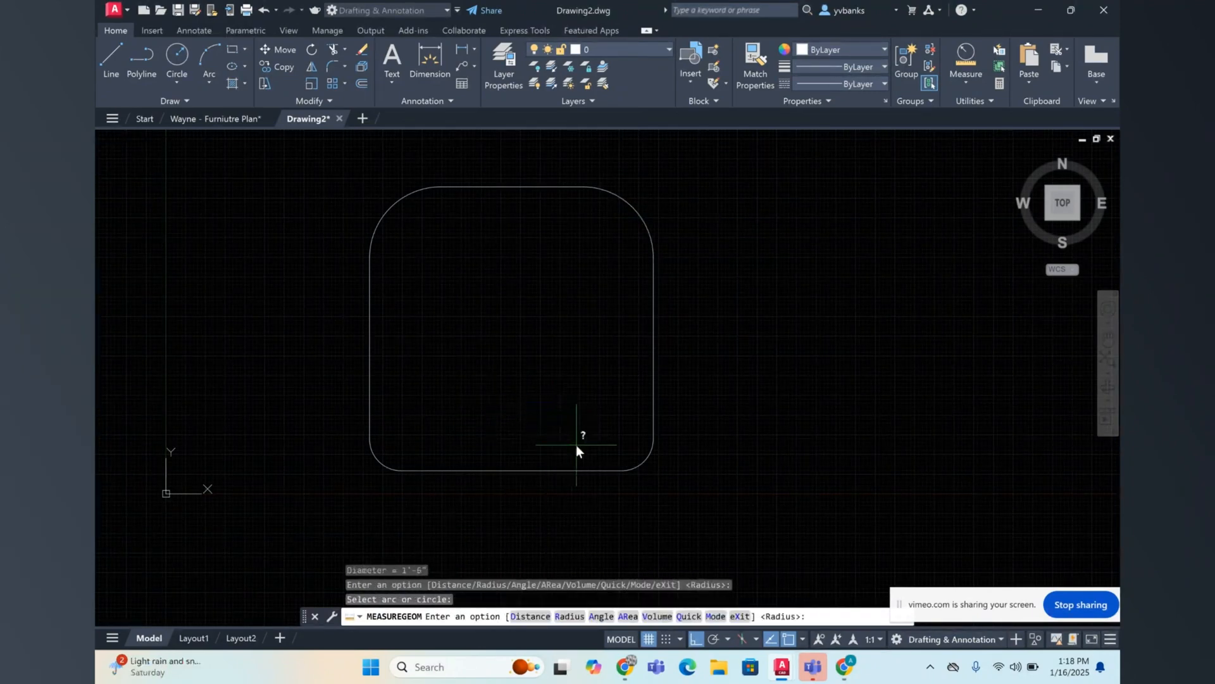
click(570, 616)
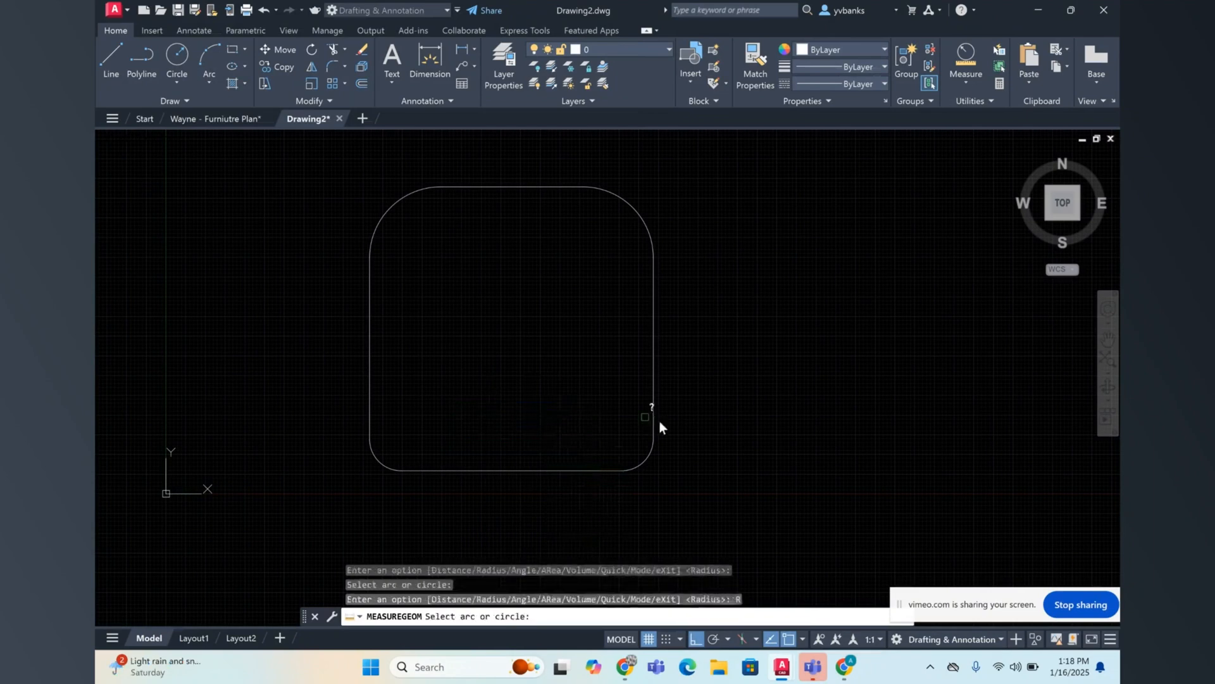
click(641, 465)
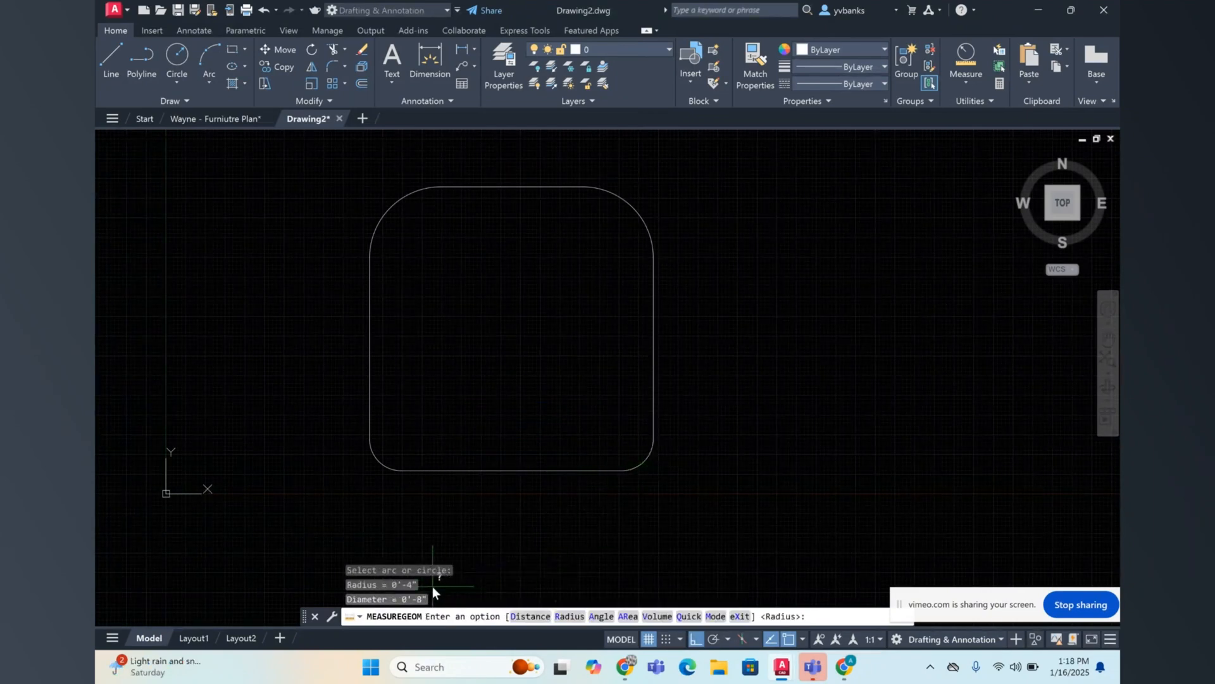
Step: Measure the radius of the rounded square's lower-left corner arc and end the measuring command
right_click(470, 546)
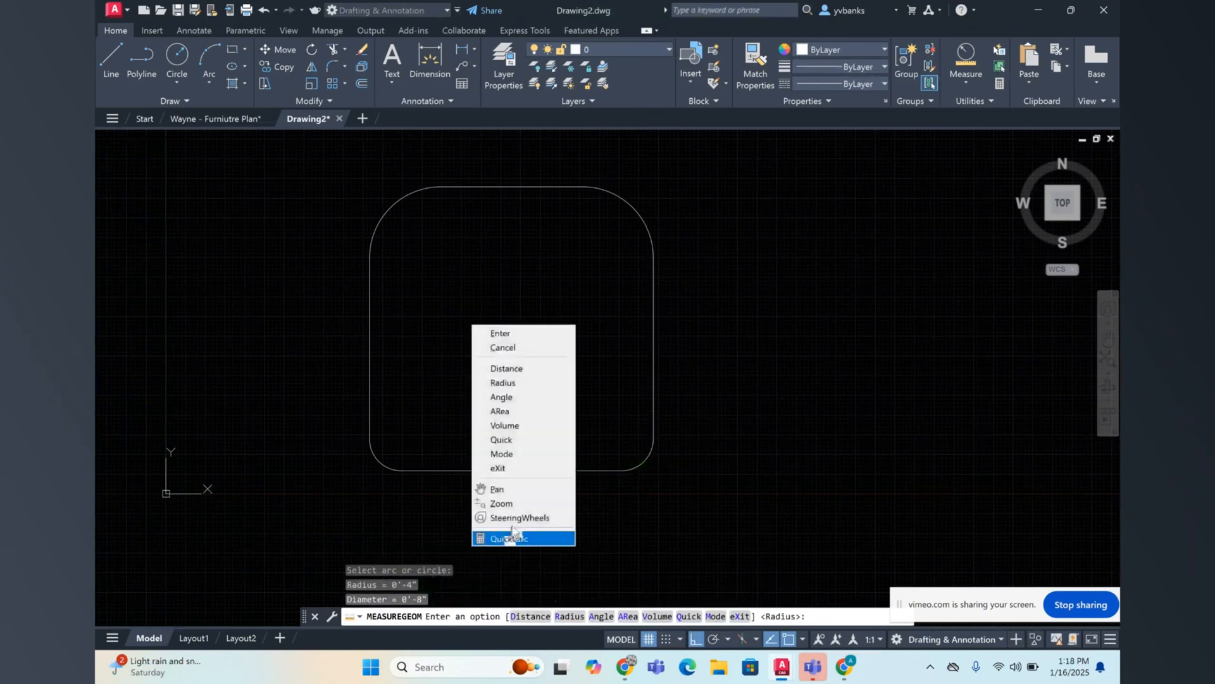
click(513, 333)
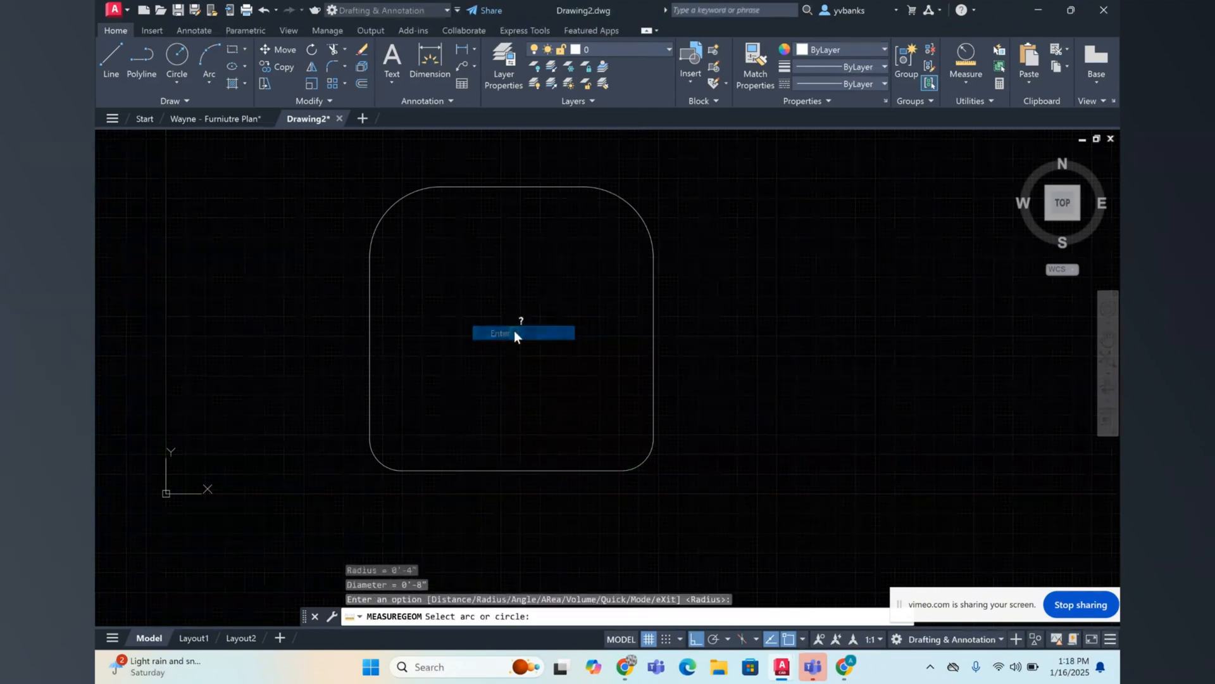
right_click(480, 423)
click(569, 617)
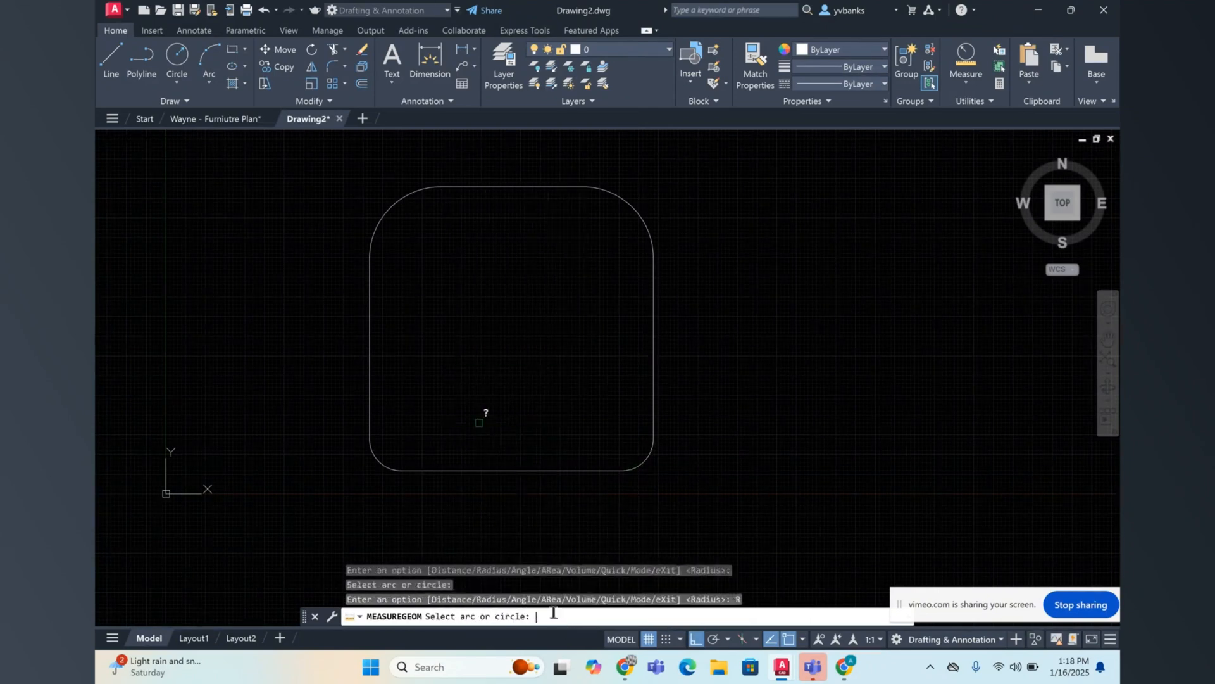
click(378, 457)
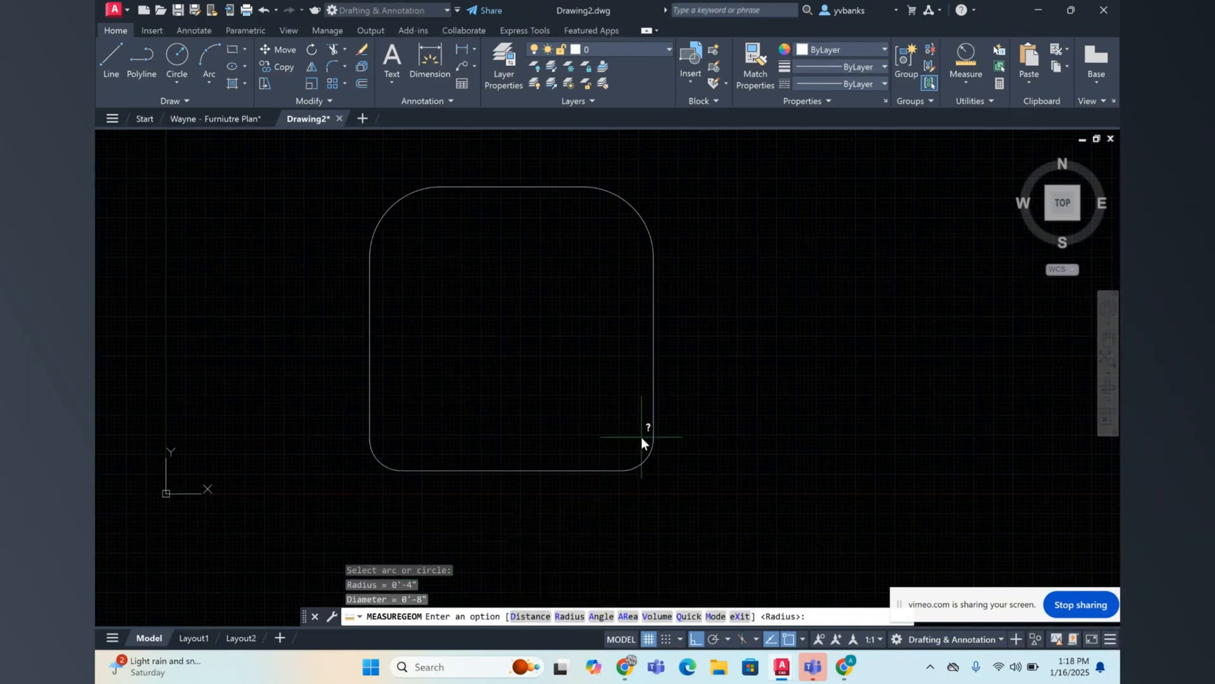
key(Escape)
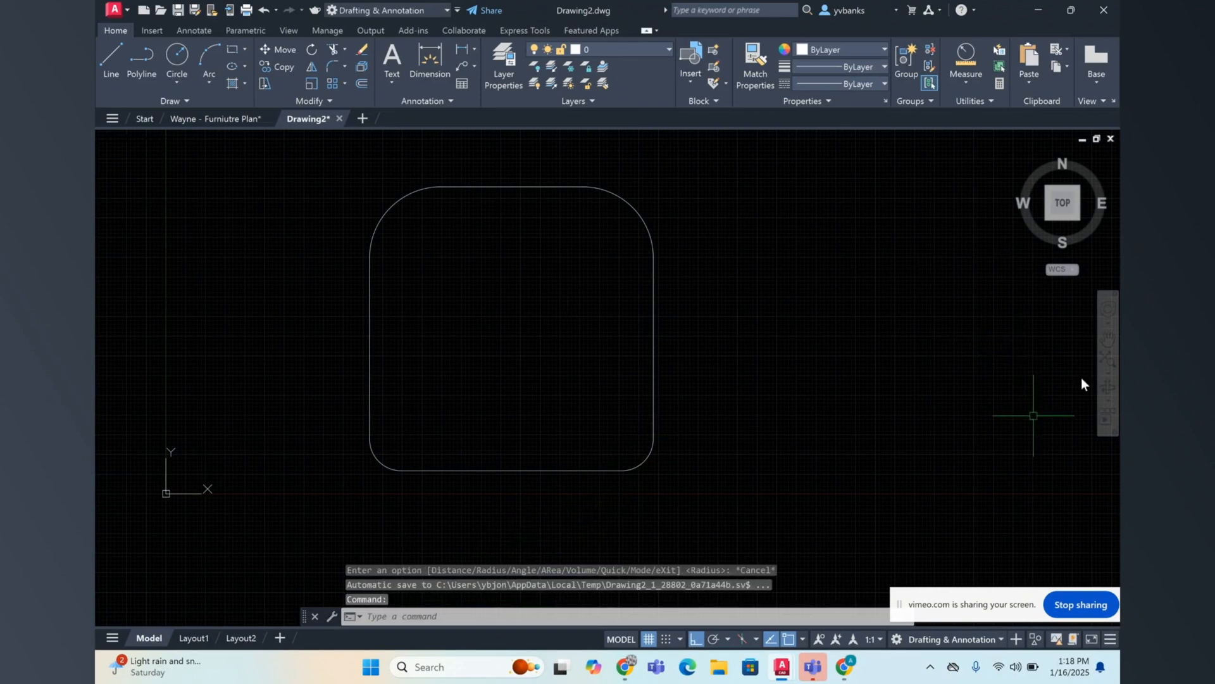
Step: Pan the drawing to make empty space to the right of the rounded square
click(1108, 339)
drag(902, 369, 763, 387)
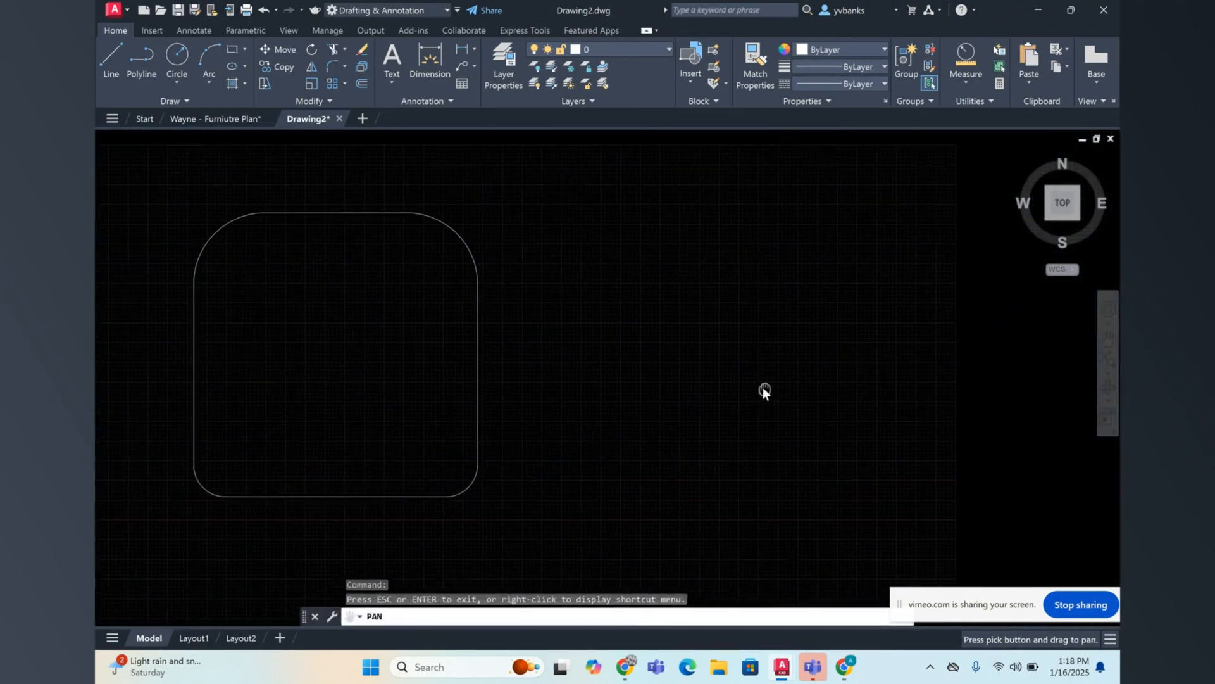
right_click(760, 371)
click(826, 379)
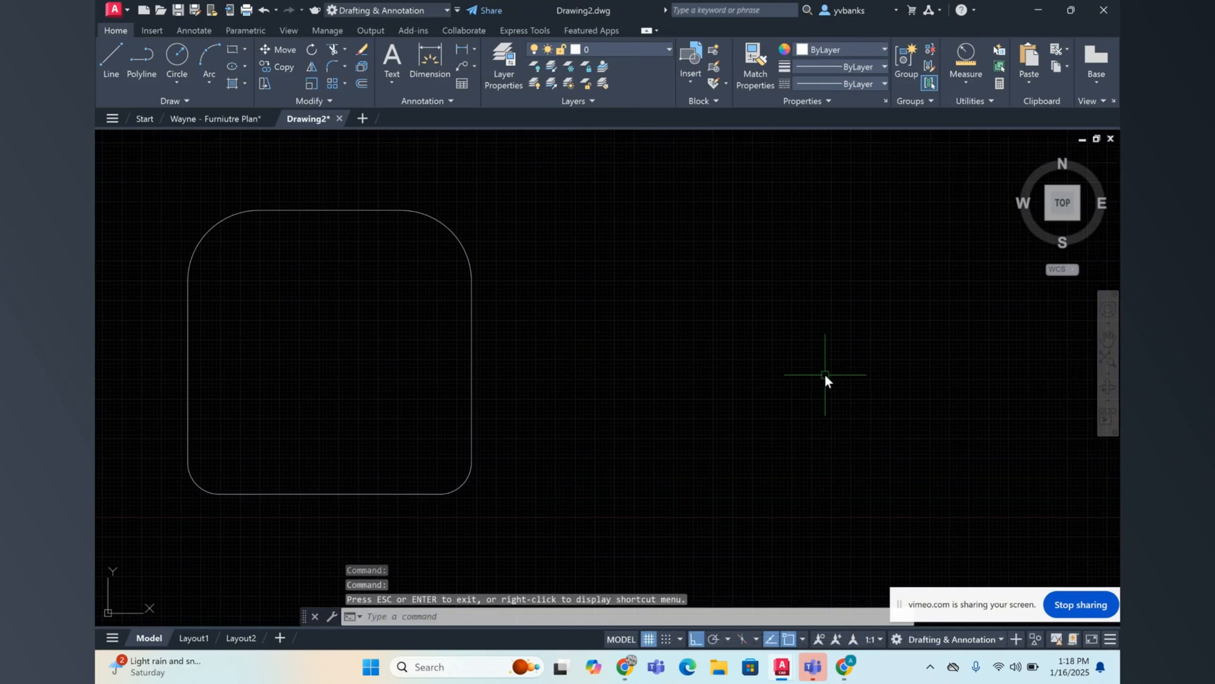
click(345, 67)
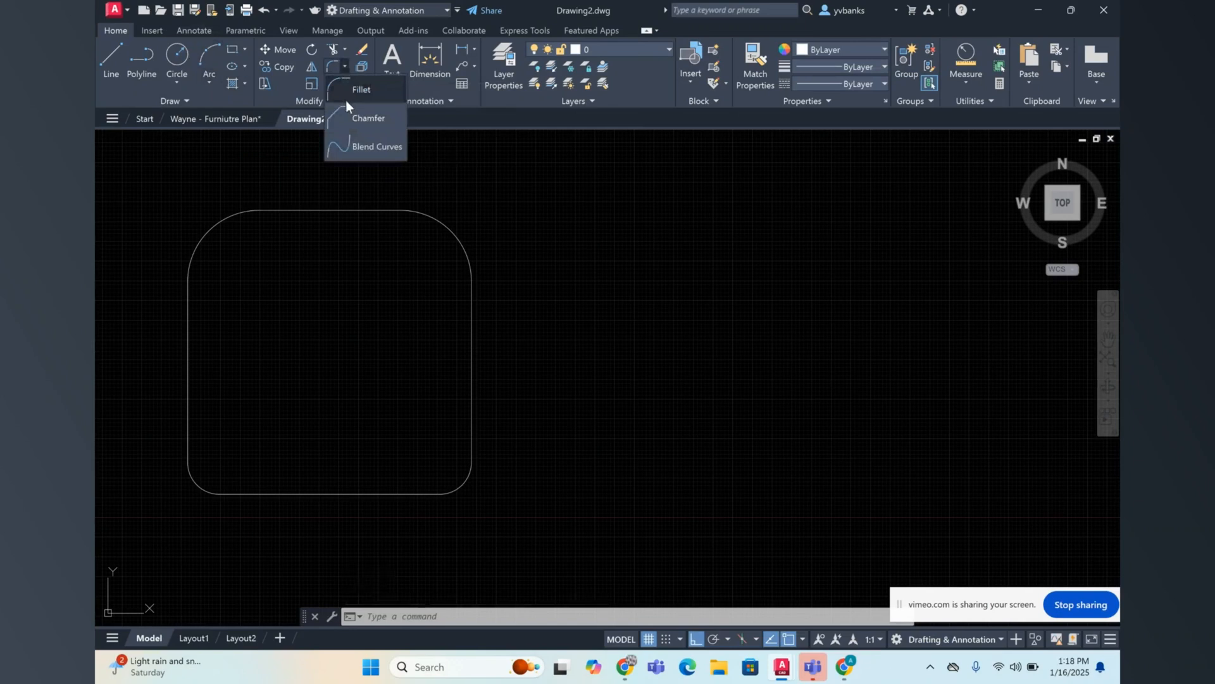
click(352, 119)
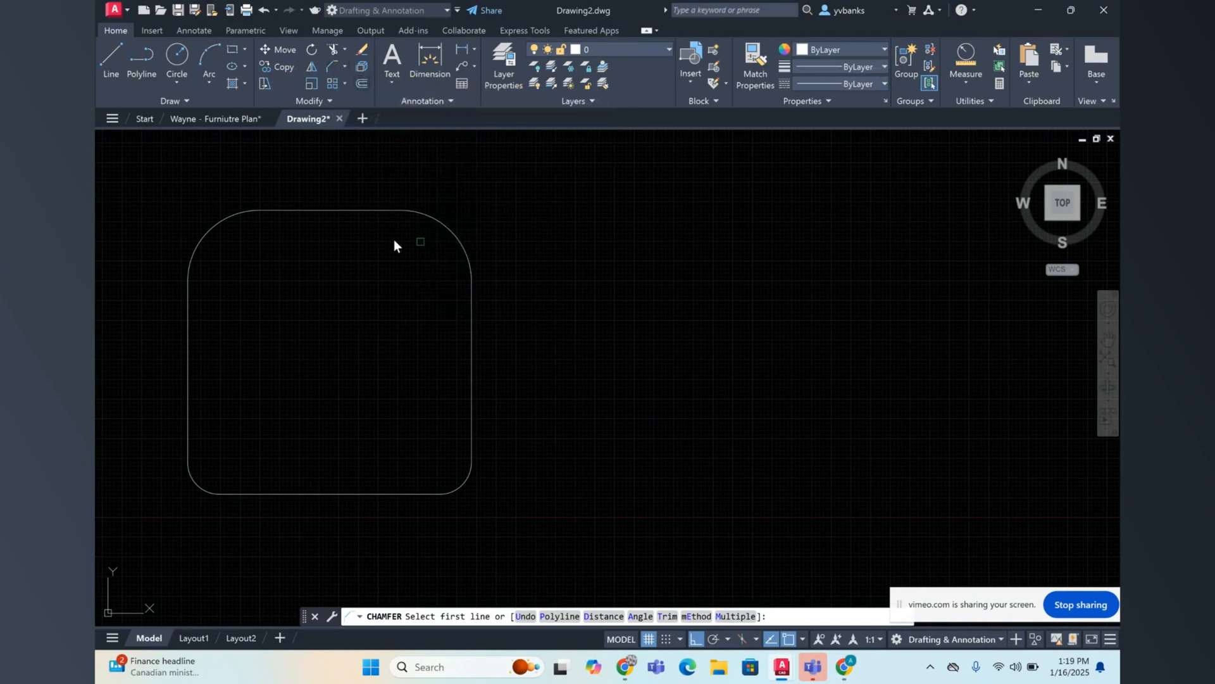
key(Escape)
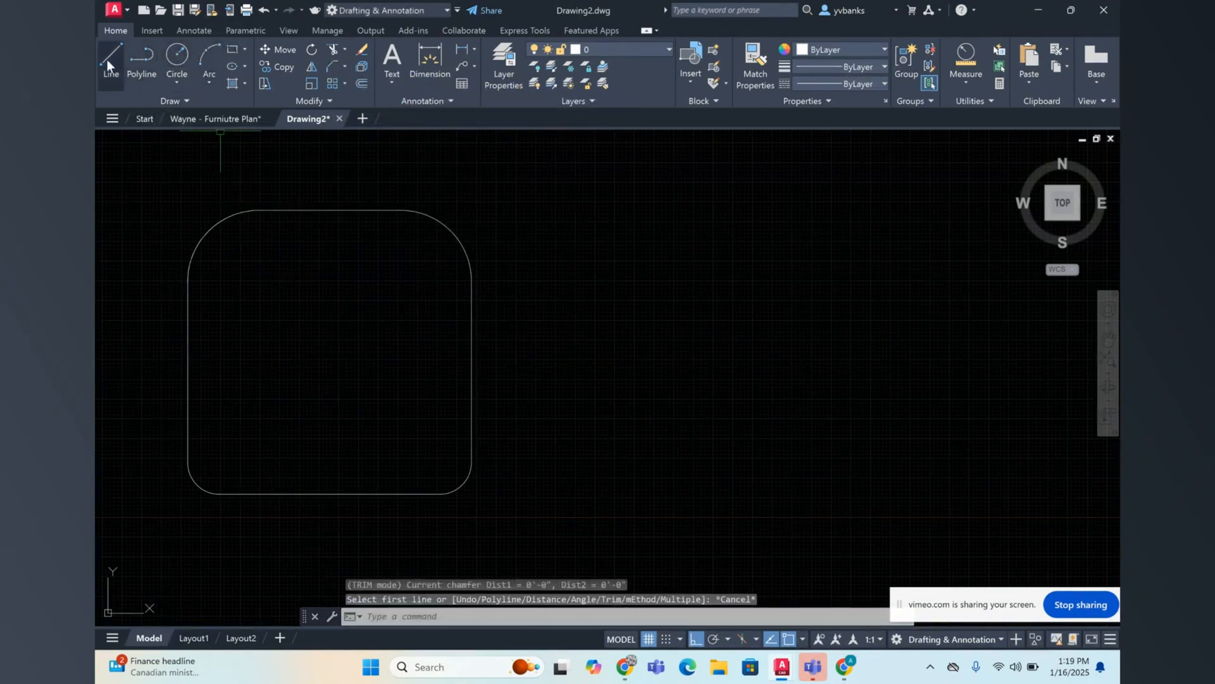
Step: Draw a 3' by 3' rectangle in the empty space to the right of the rounded square
click(230, 52)
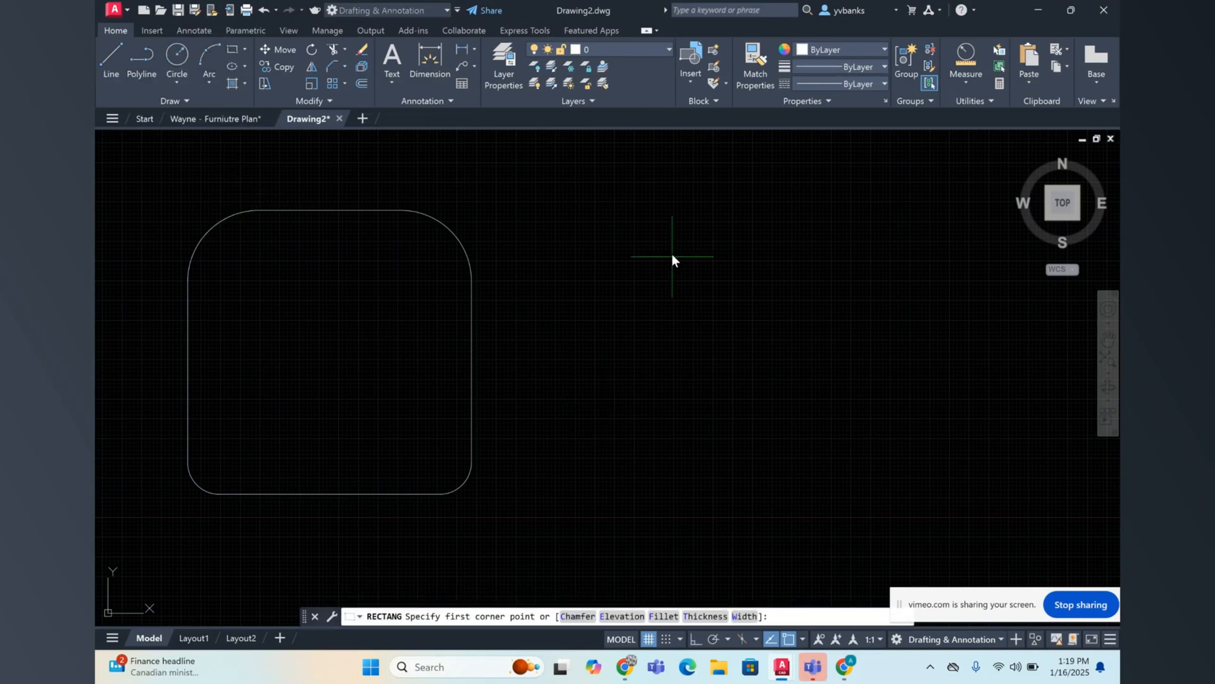
click(648, 245)
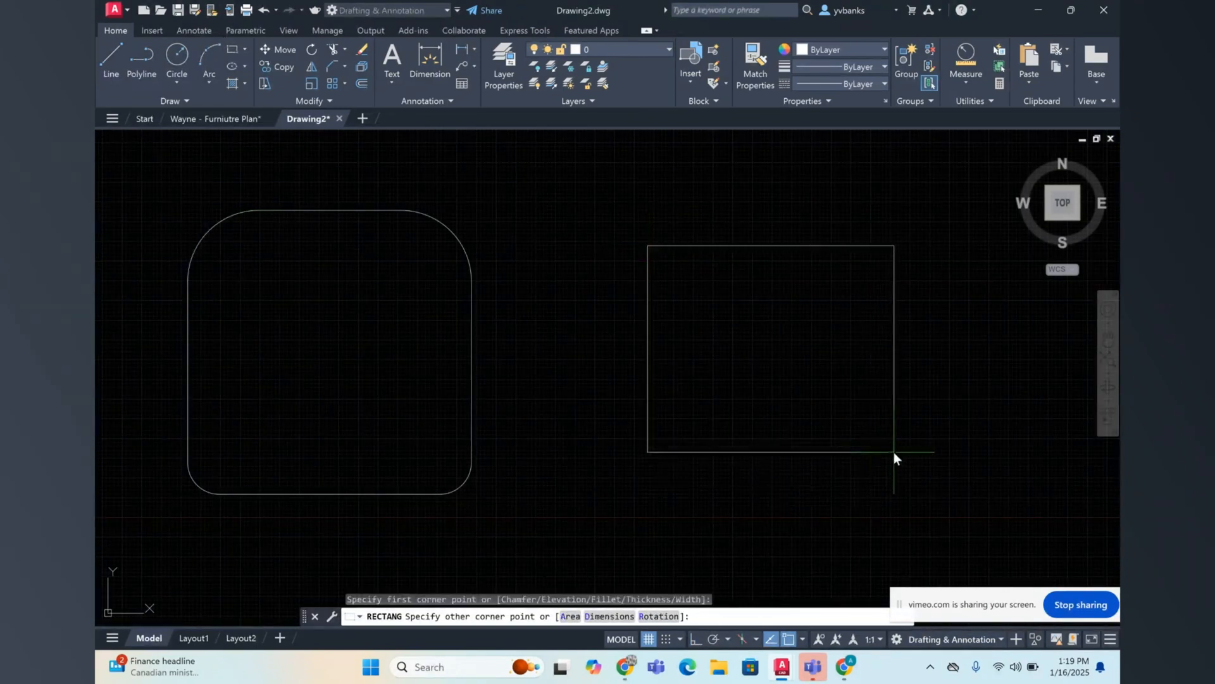
text(d)
key(Return)
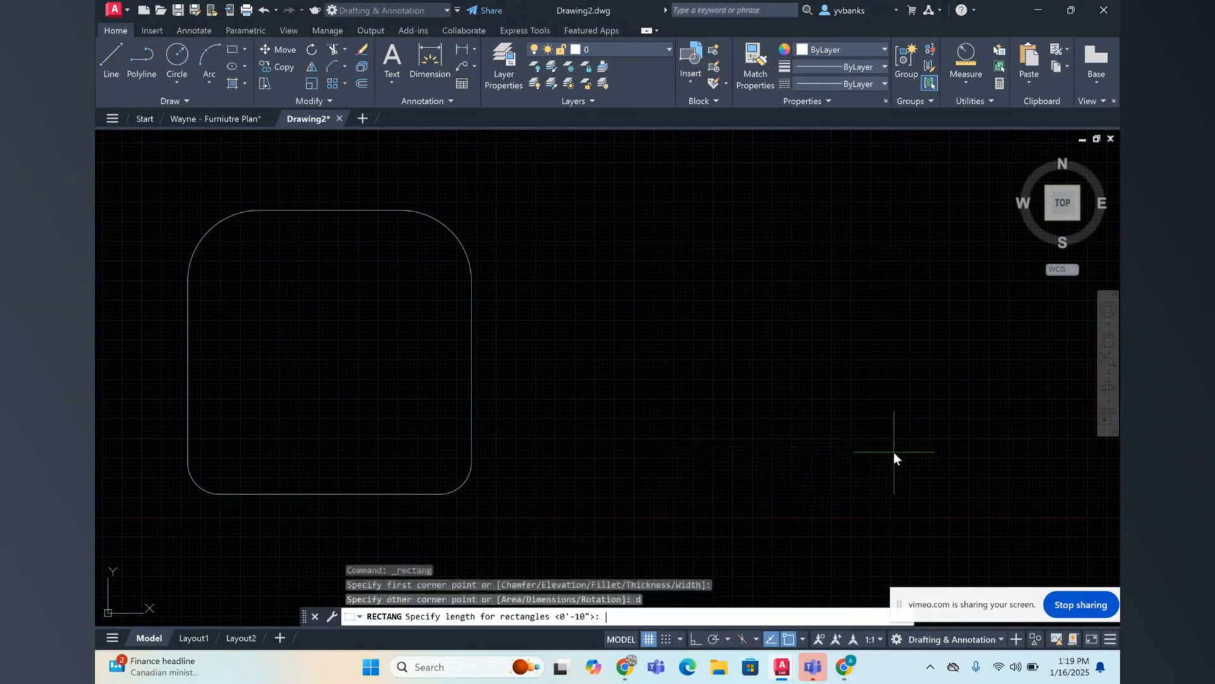
text(3')
key(Return)
key(Return)
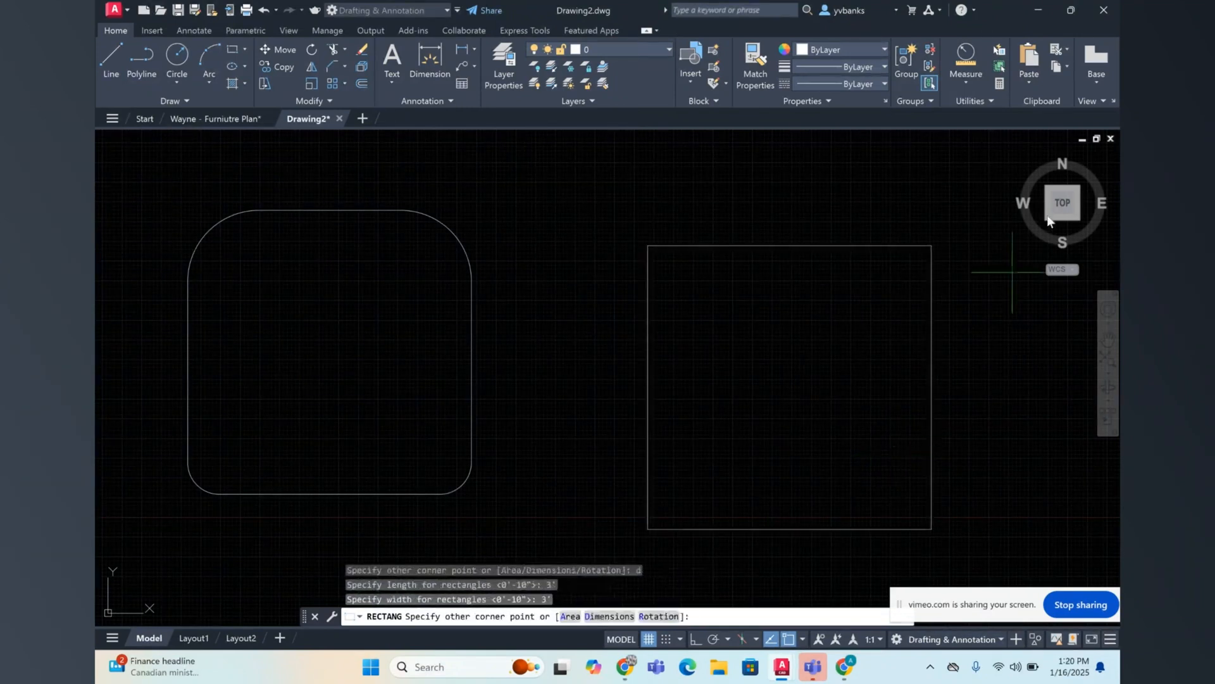
click(776, 306)
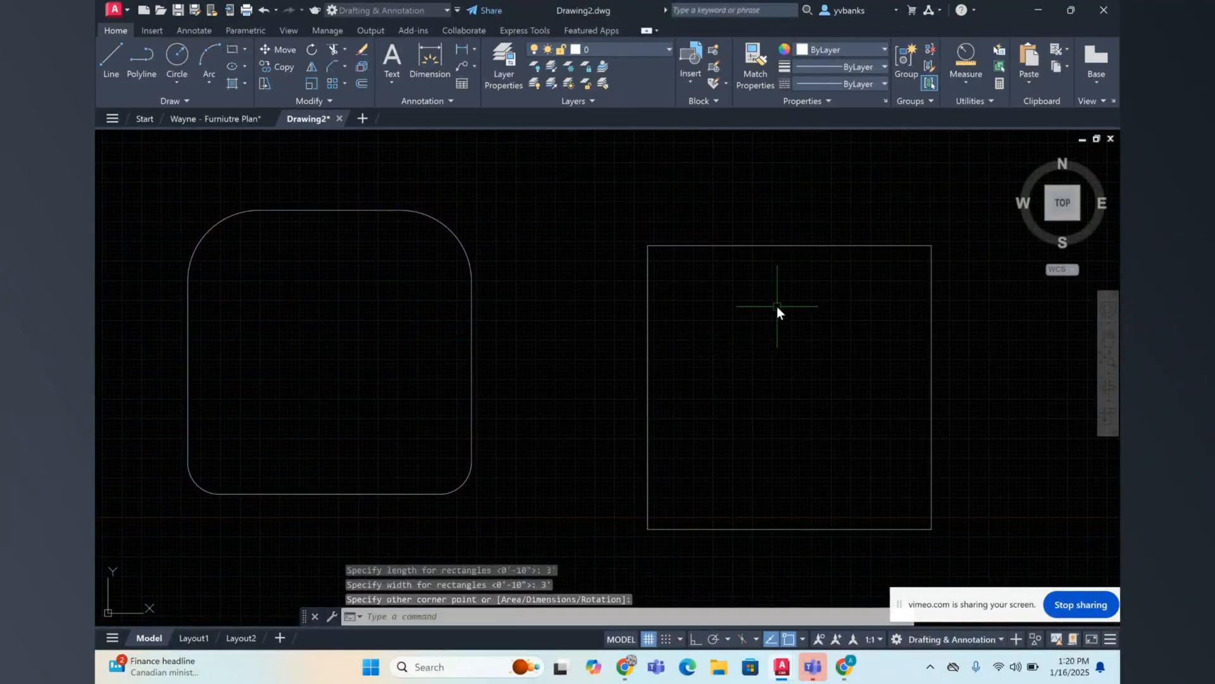
Step: Turn on Ortho and move the plain 3' square straight up about 5 1/16" to sit level with the rounded square
key(F8)
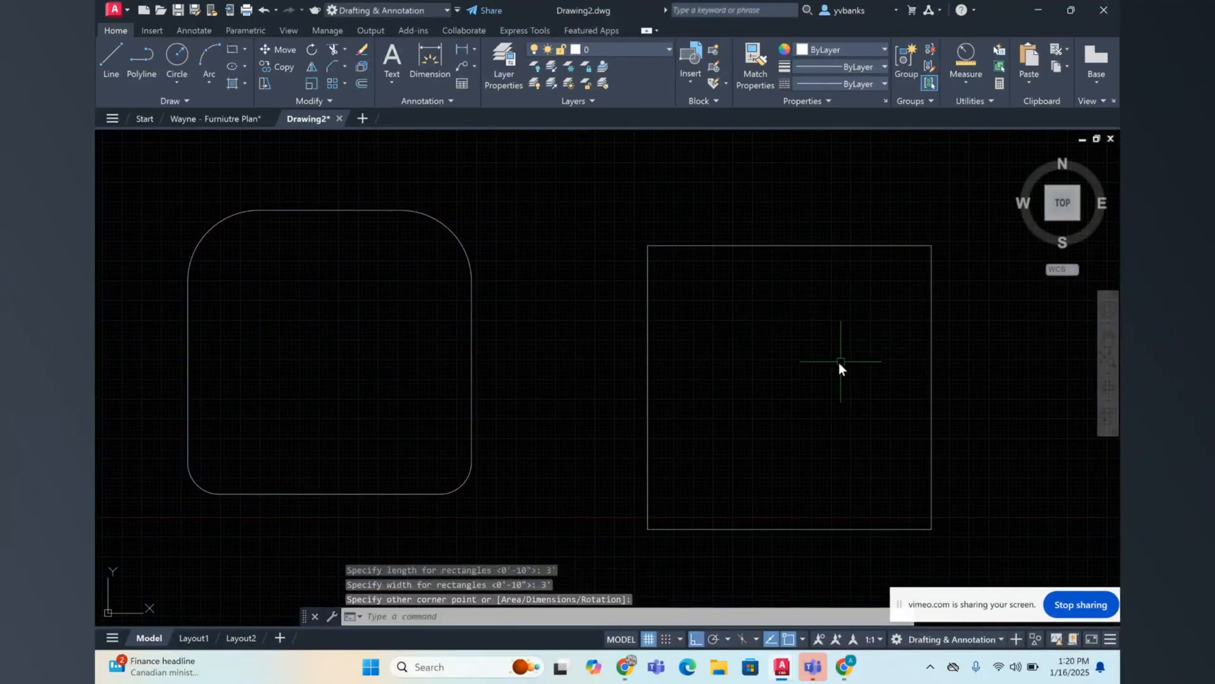
click(1108, 340)
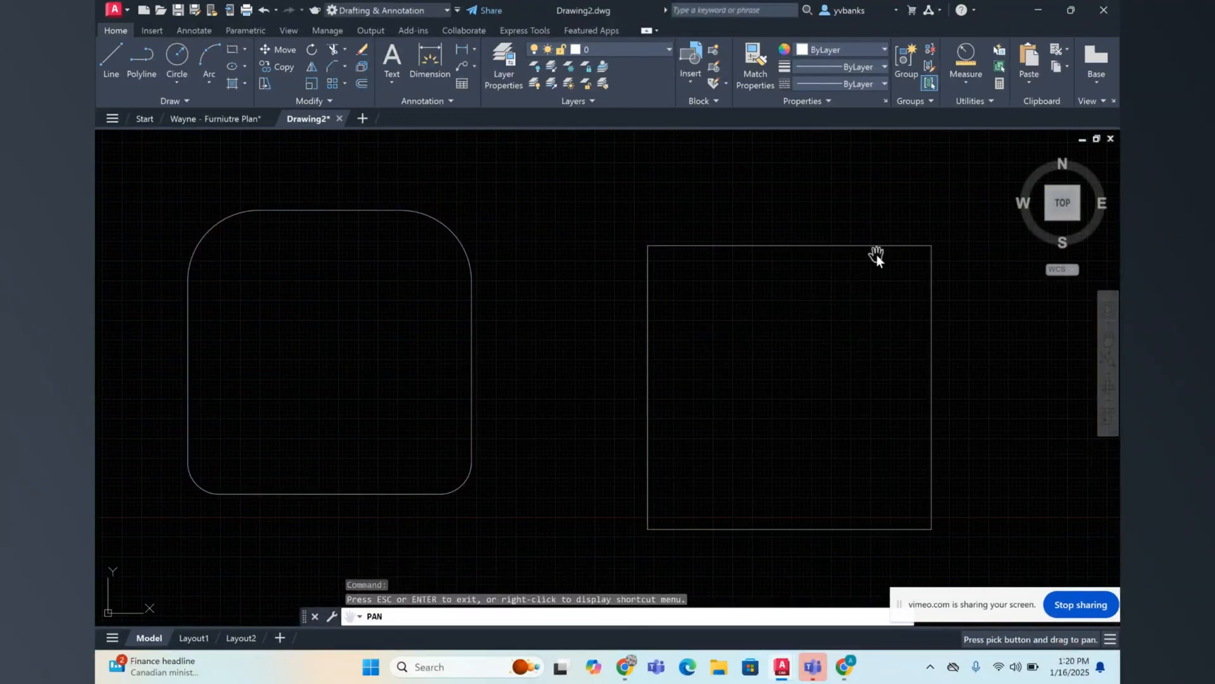
drag(827, 317, 823, 310)
right_click(823, 310)
click(851, 319)
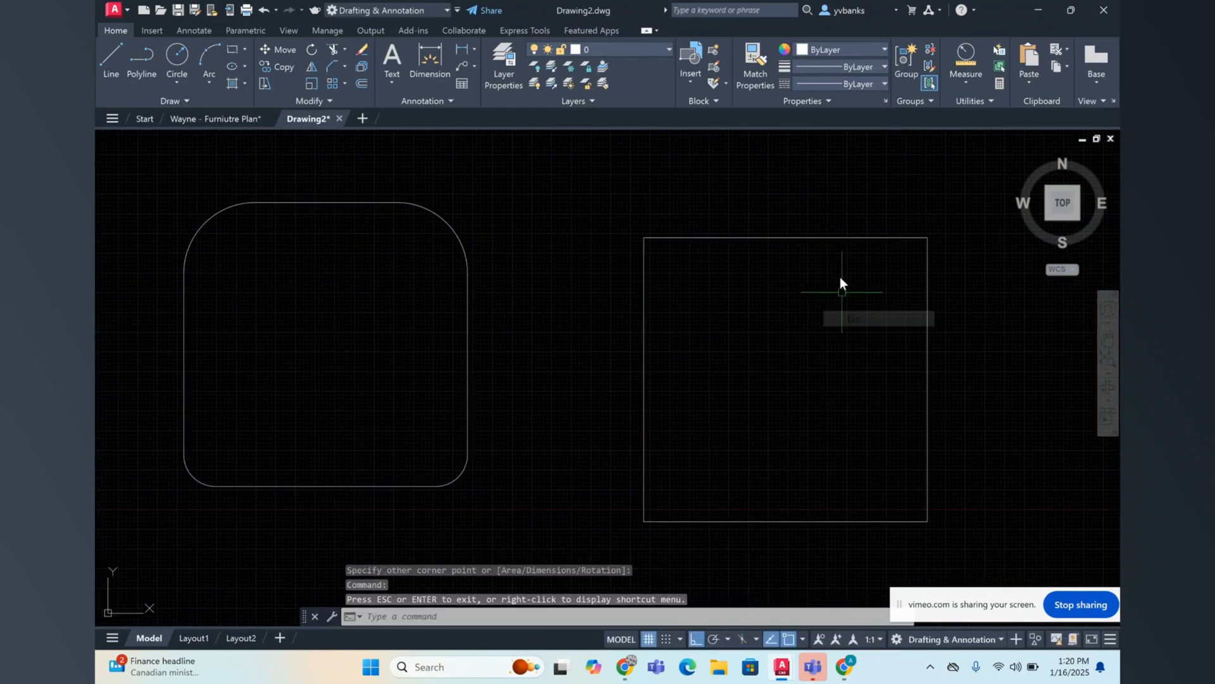
click(833, 238)
right_click(882, 306)
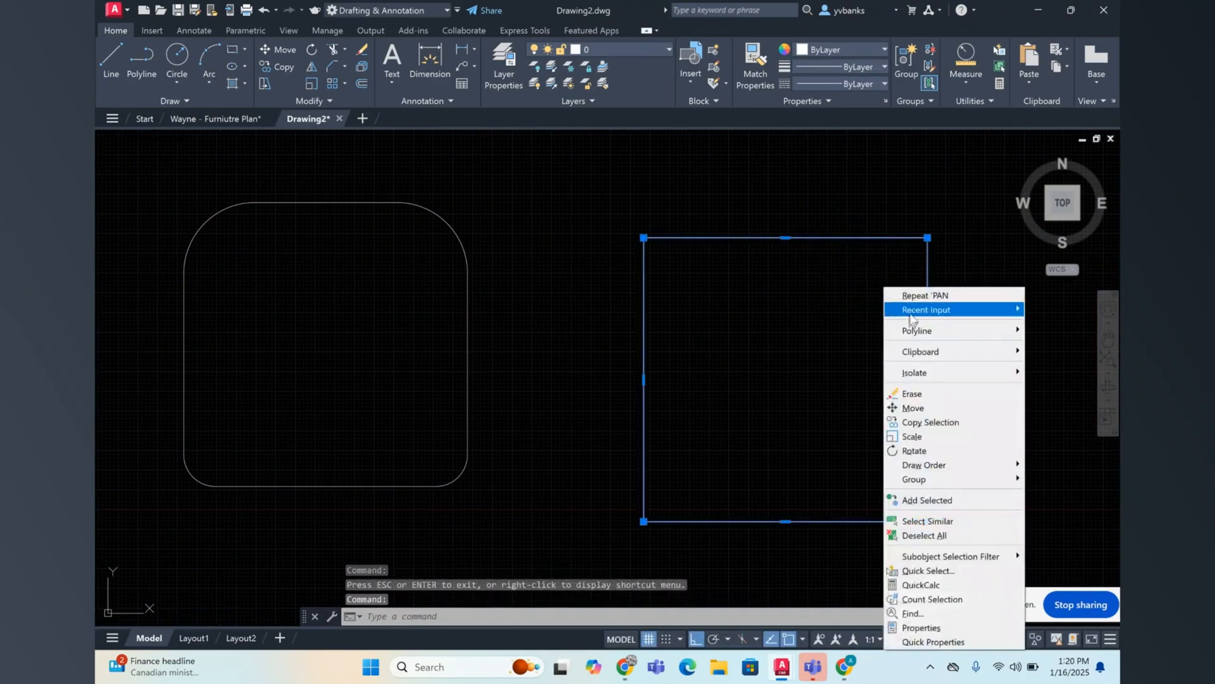
click(889, 404)
click(829, 429)
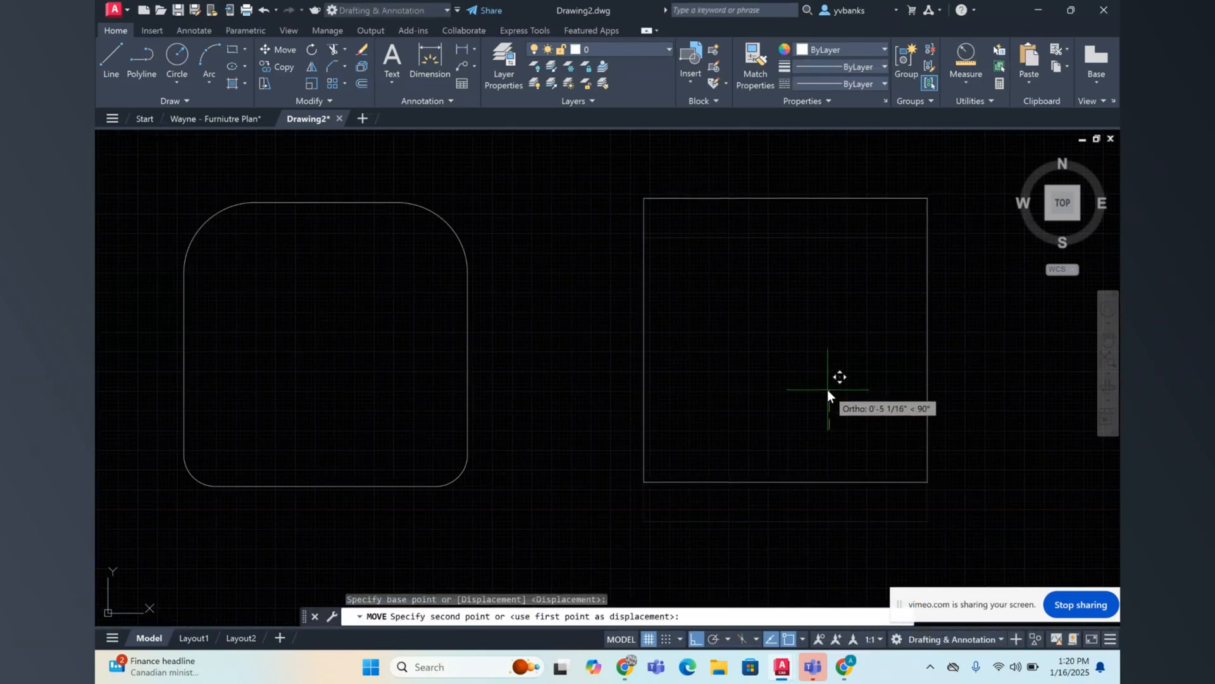
click(826, 390)
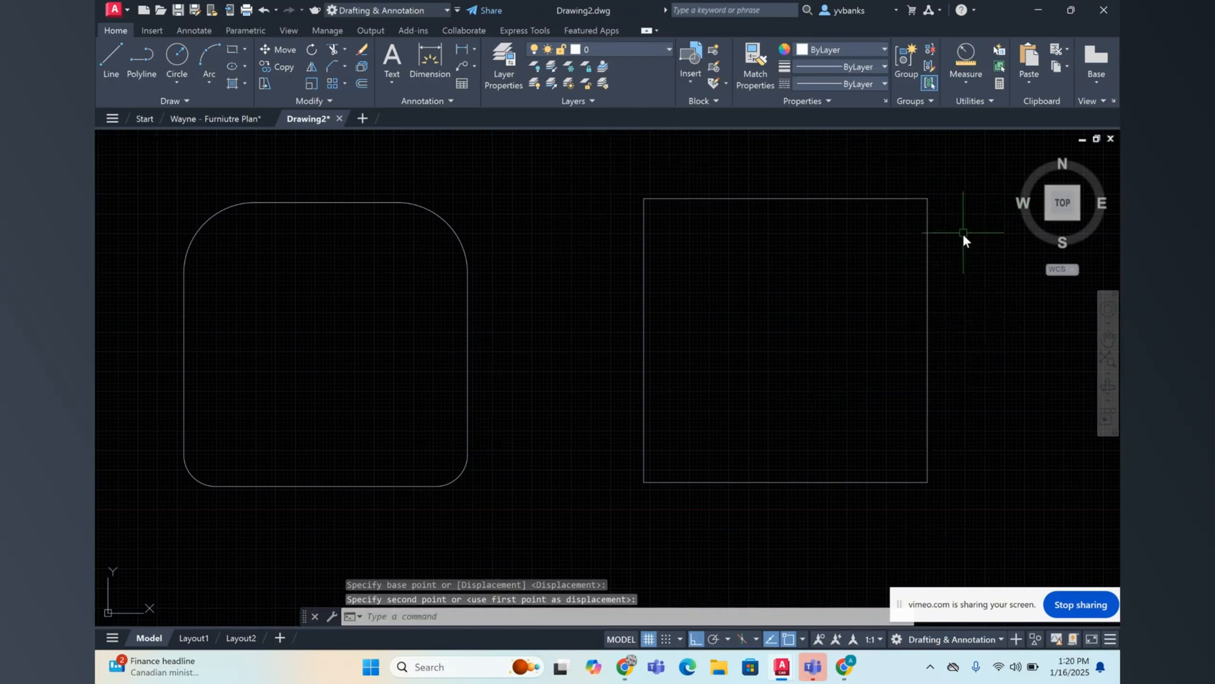
Step: Chamfer the plain square's upper-left corner with both chamfer distances set to 6"
click(1109, 335)
mouse_move(995, 379)
mouse_down()
mouse_move(848, 363)
mouse_move(863, 361)
mouse_move(893, 363)
mouse_move(884, 377)
mouse_move(836, 385)
mouse_move(922, 372)
mouse_up()
right_click(922, 371)
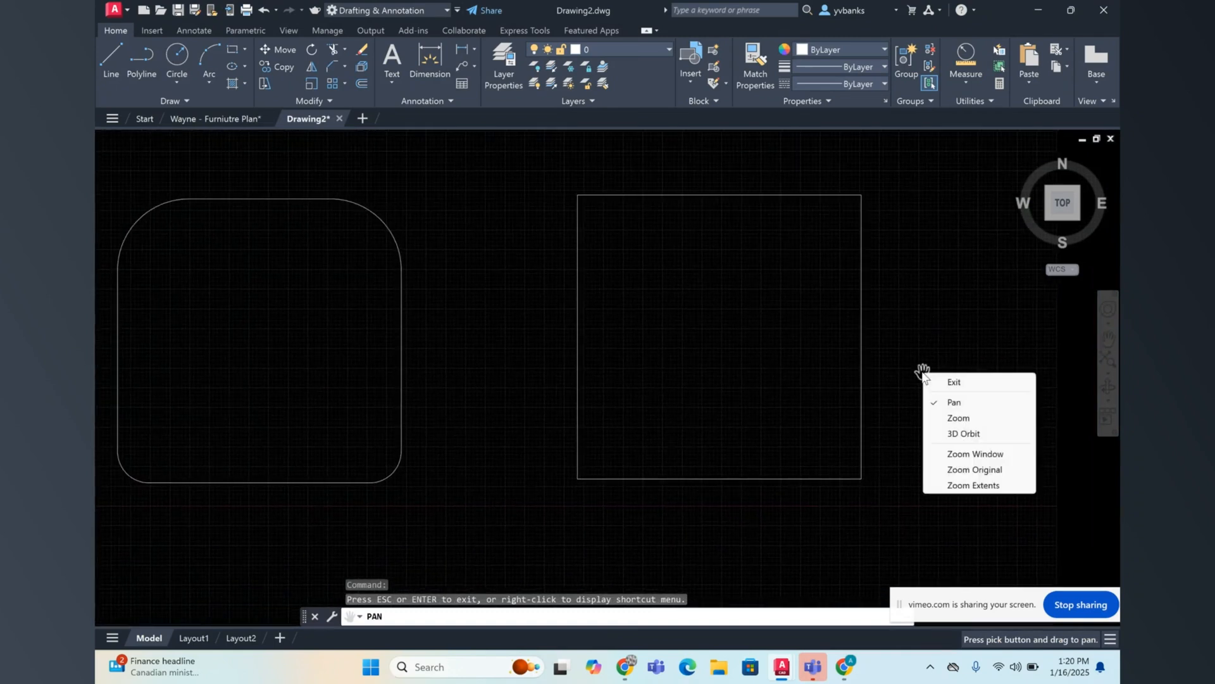
click(954, 381)
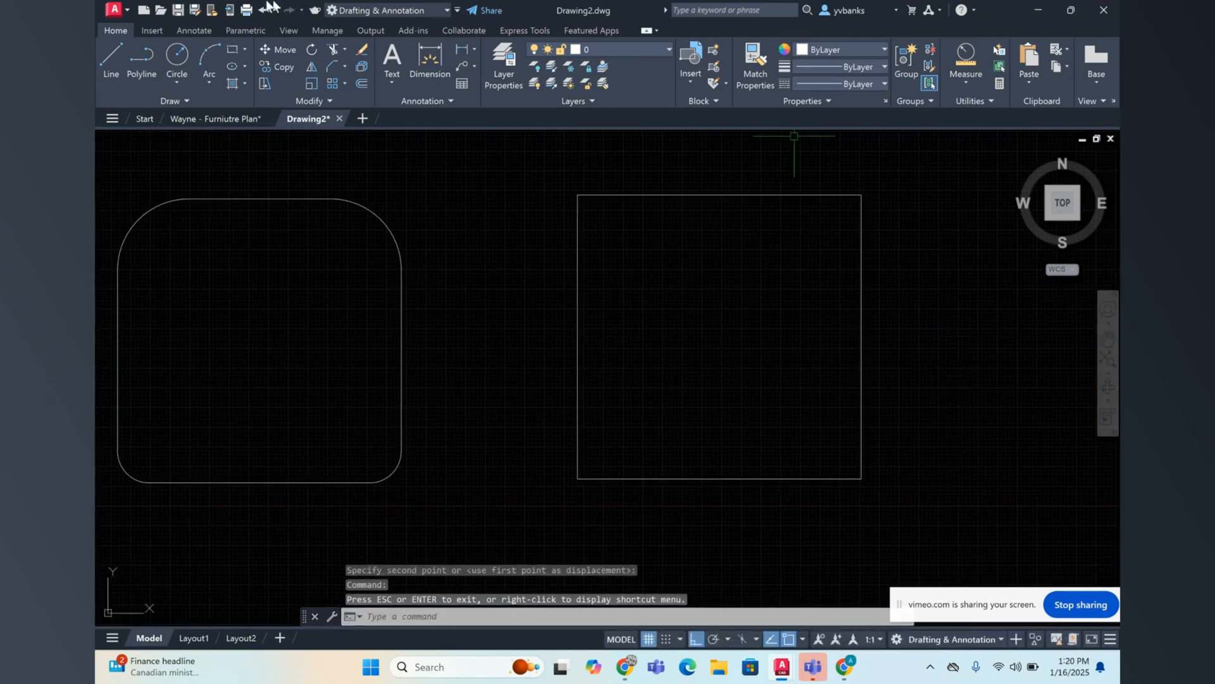
click(329, 67)
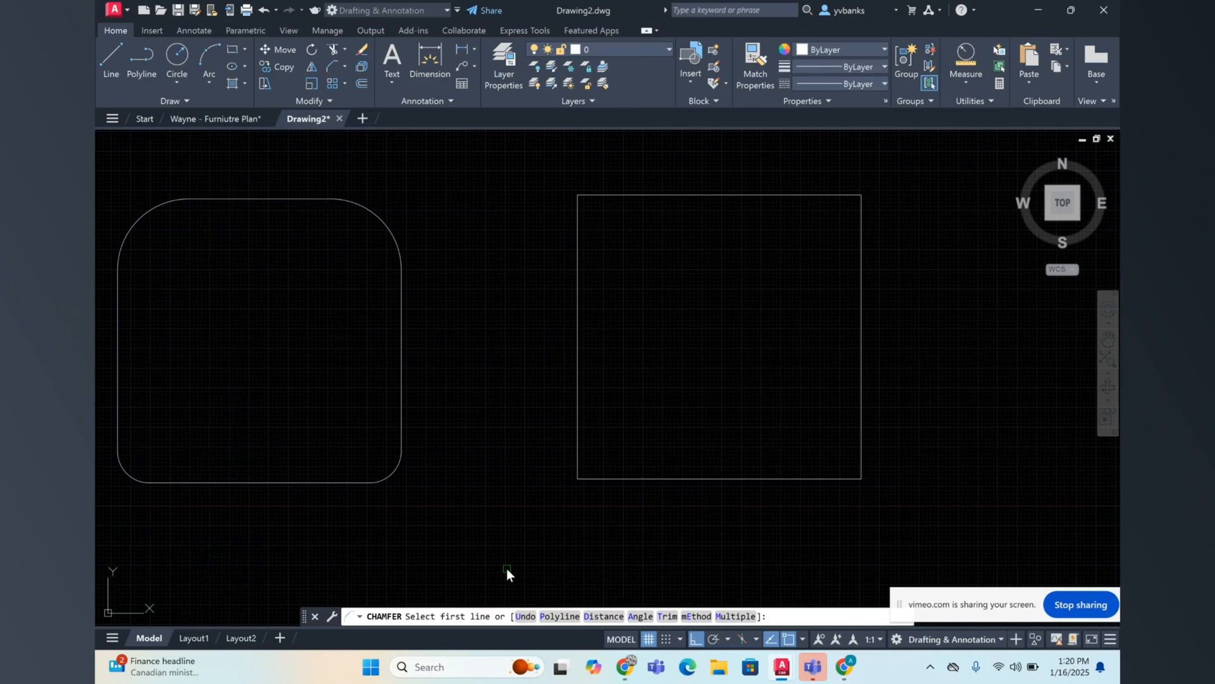
text(d)
key(Return)
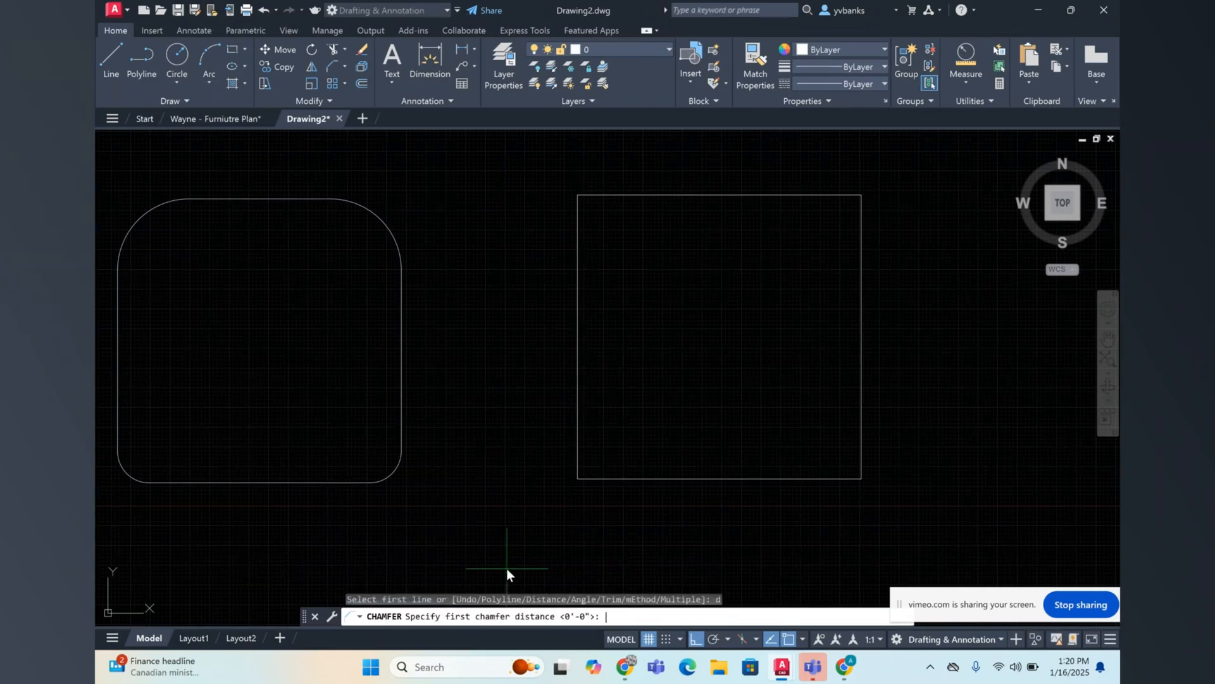
text(4")
key(BackSpace)
key(BackSpace)
text(6")
key(Return)
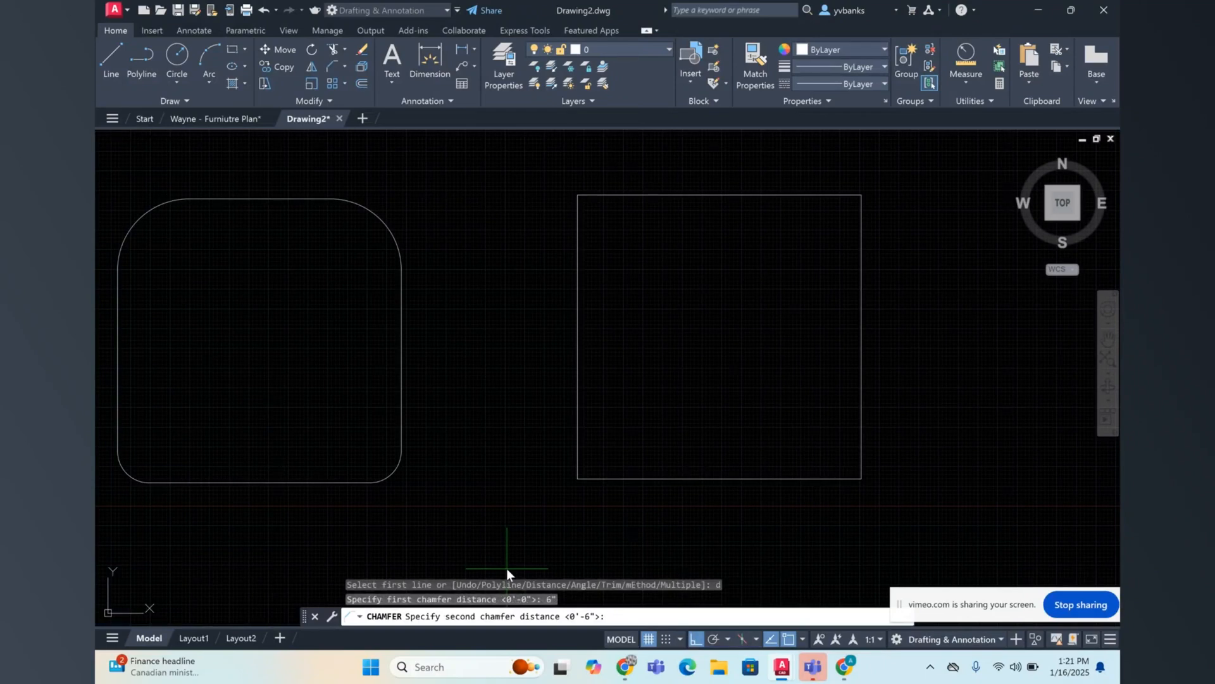
key(Return)
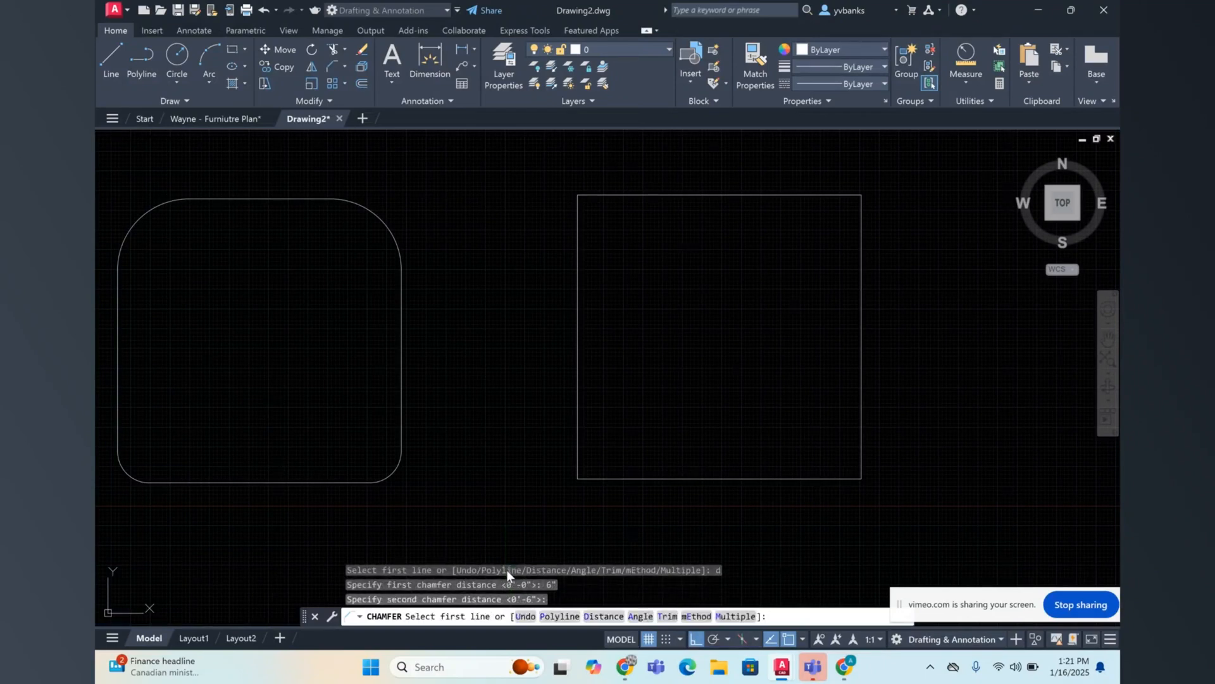
click(607, 195)
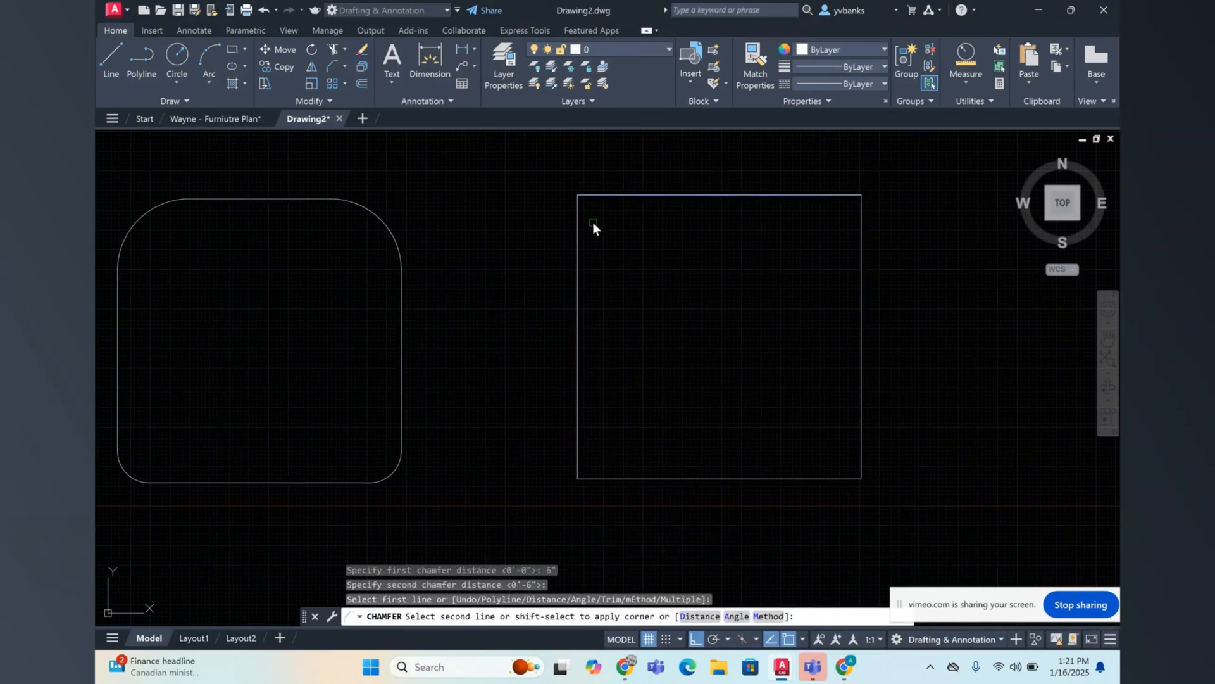
click(577, 229)
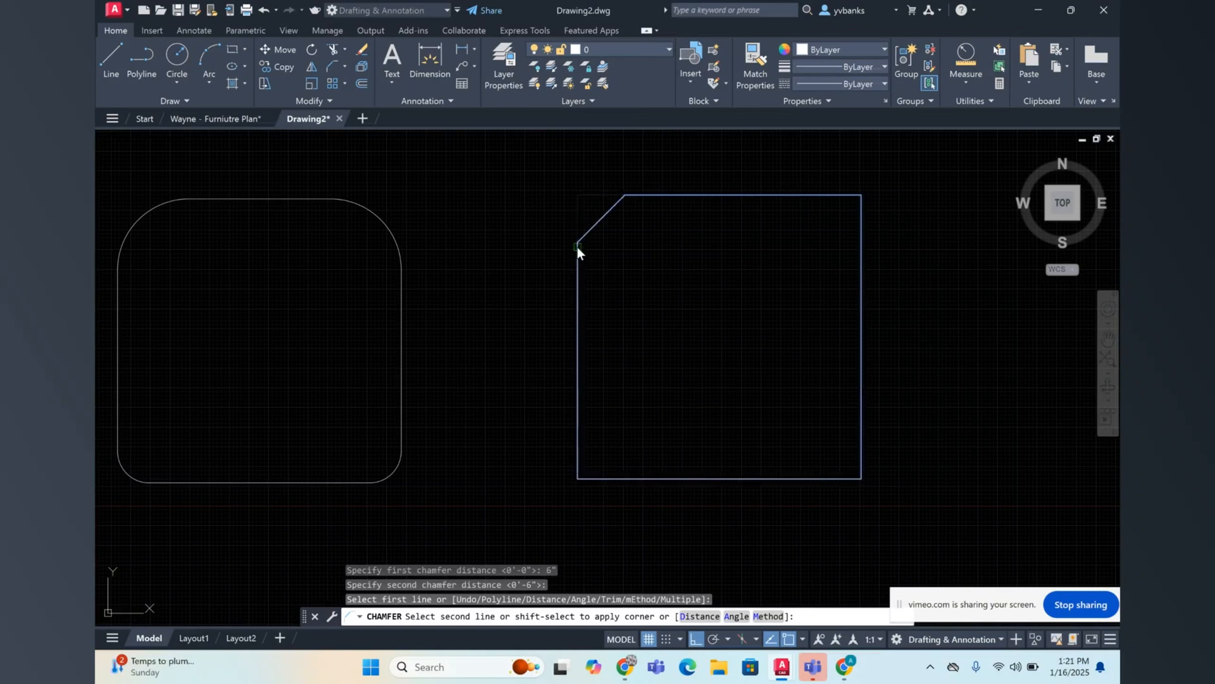
click(578, 248)
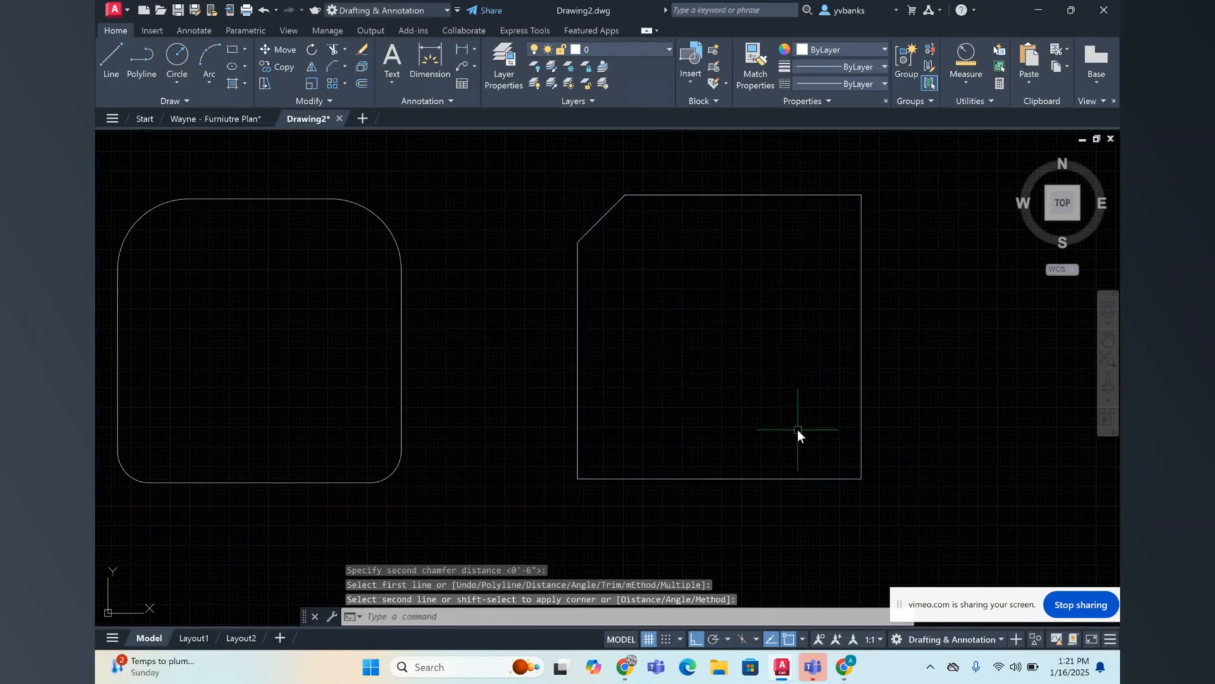
Step: Repeat the Chamfer command on the square's upper-right corner, entering 6" for both distances
right_click(755, 388)
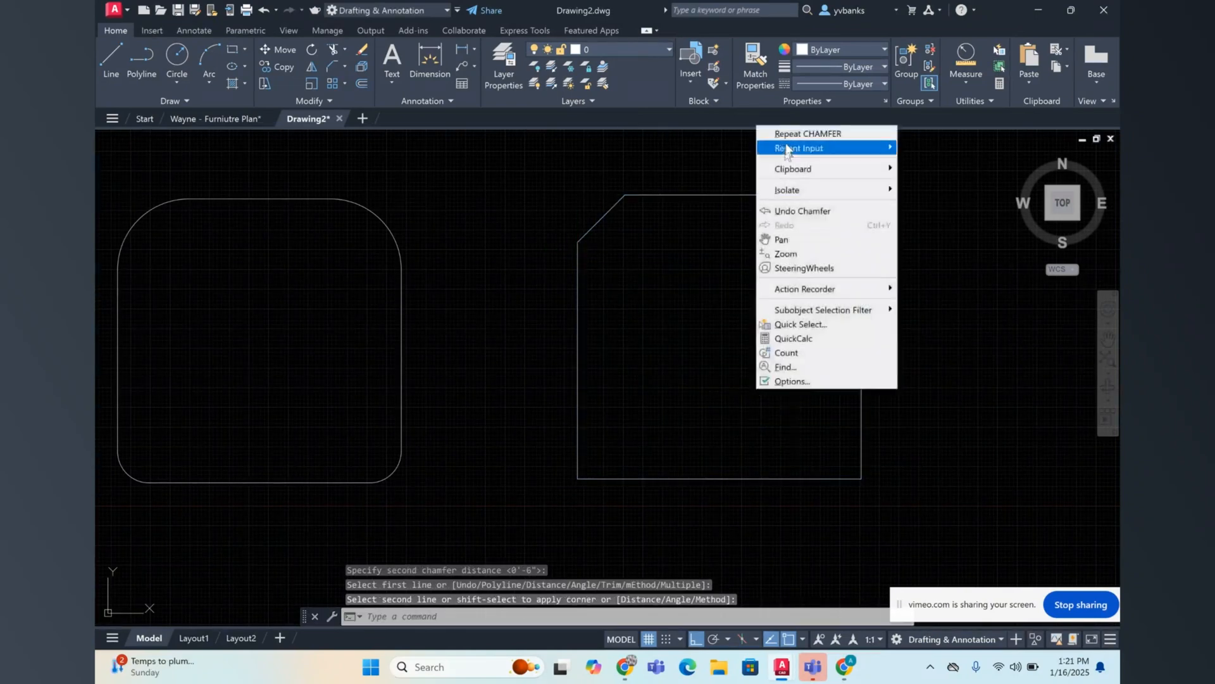
click(787, 133)
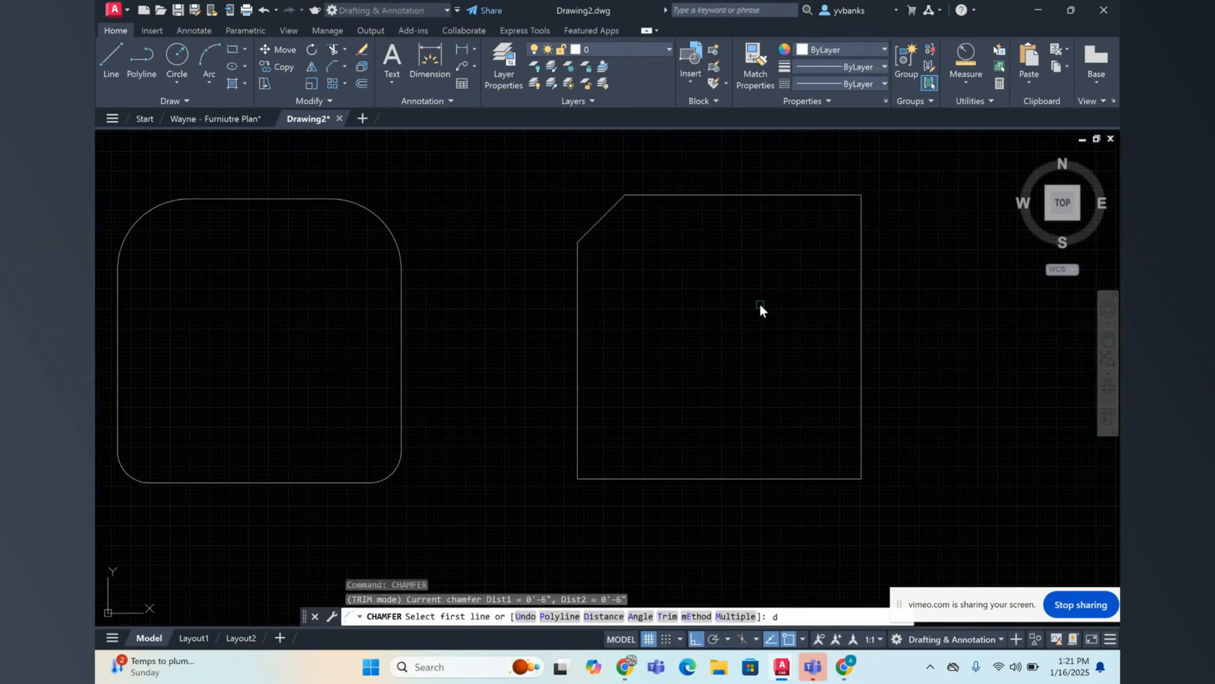
text(d)
key(Return)
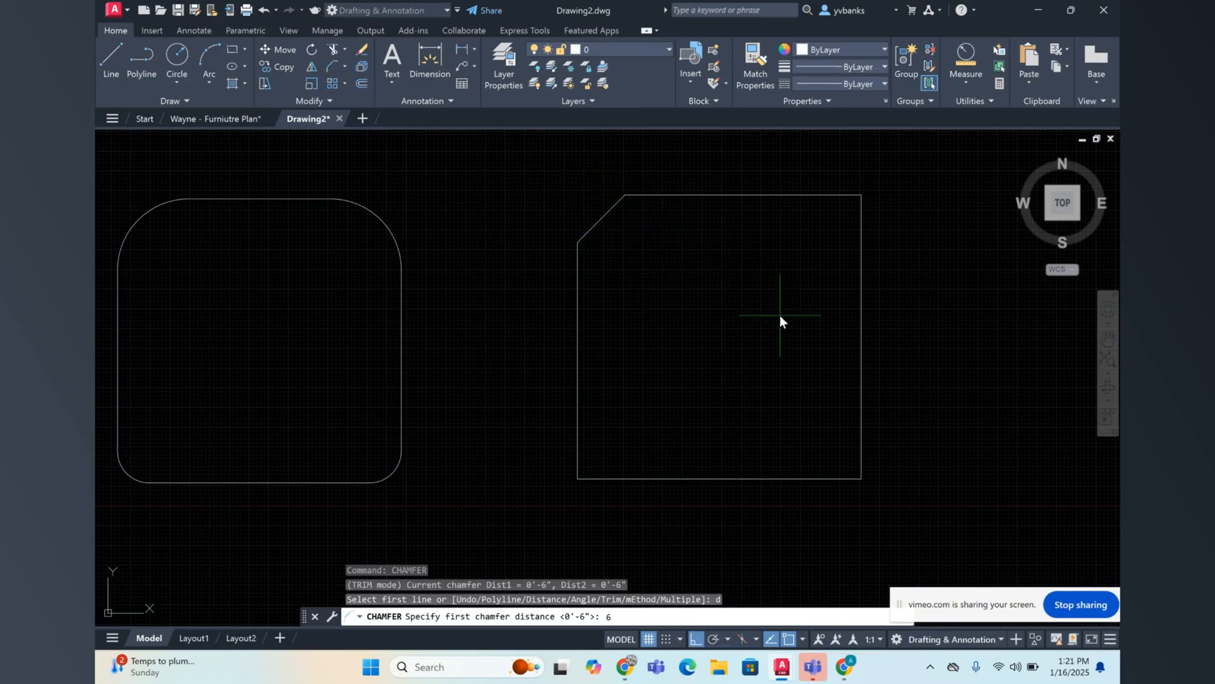
text(6)
key(Return)
text(6)
key(Return)
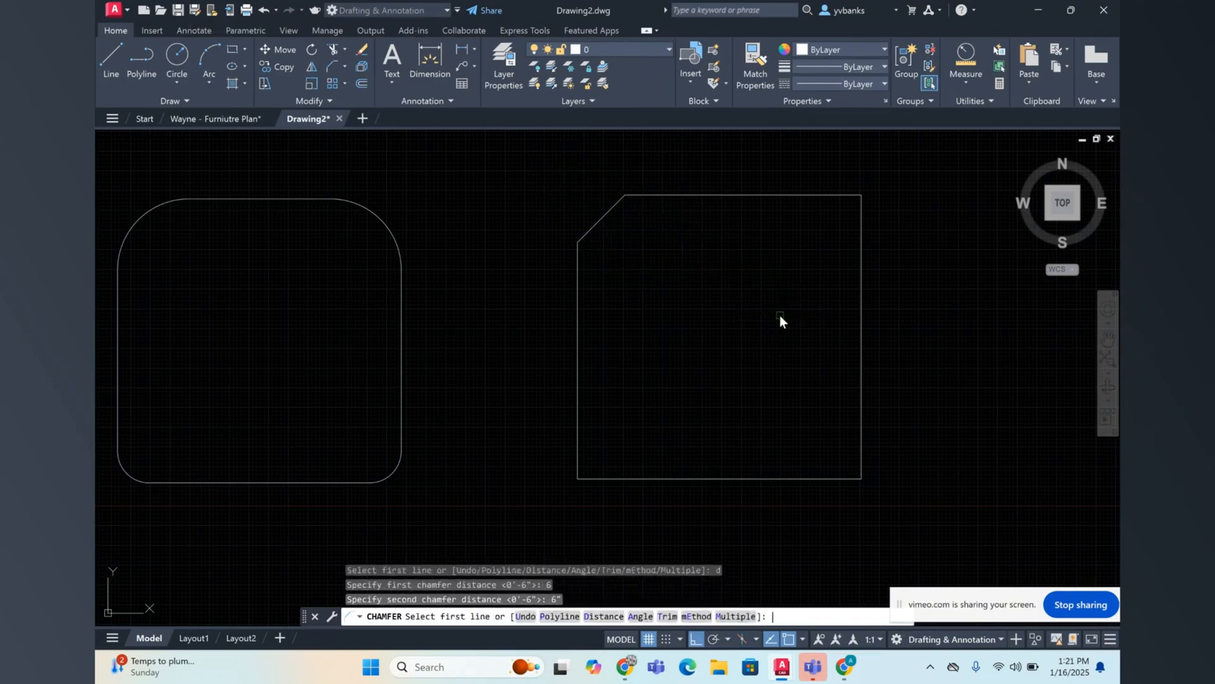
click(841, 194)
click(865, 242)
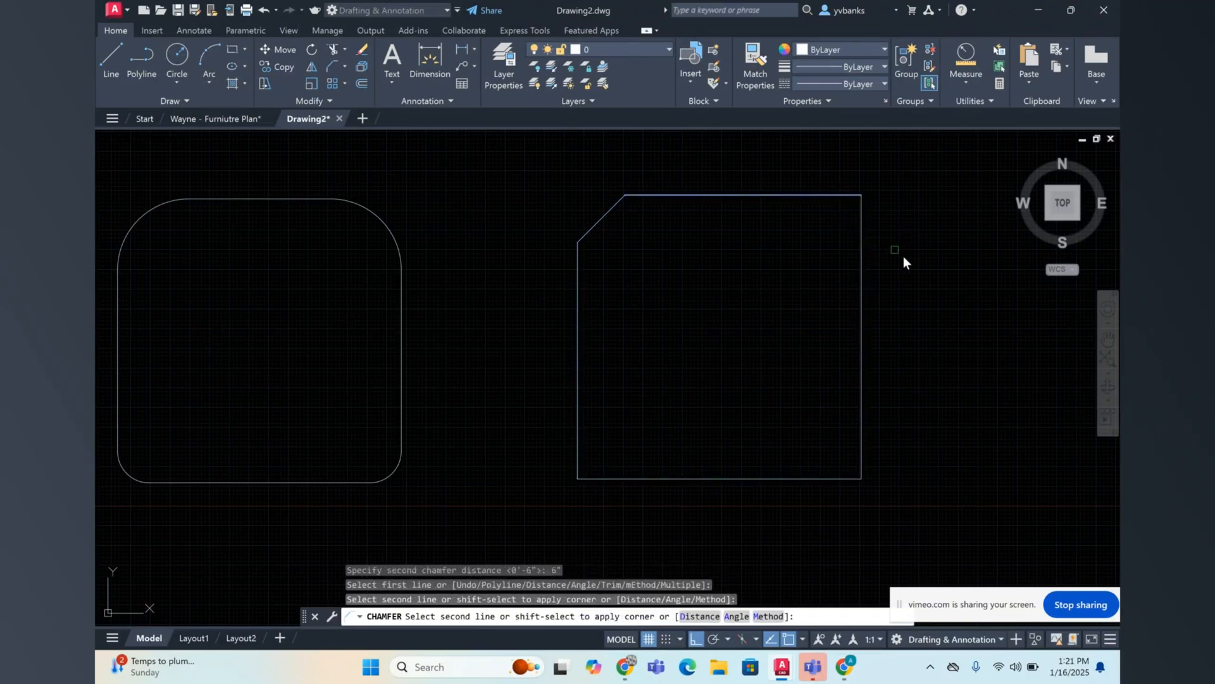
click(864, 242)
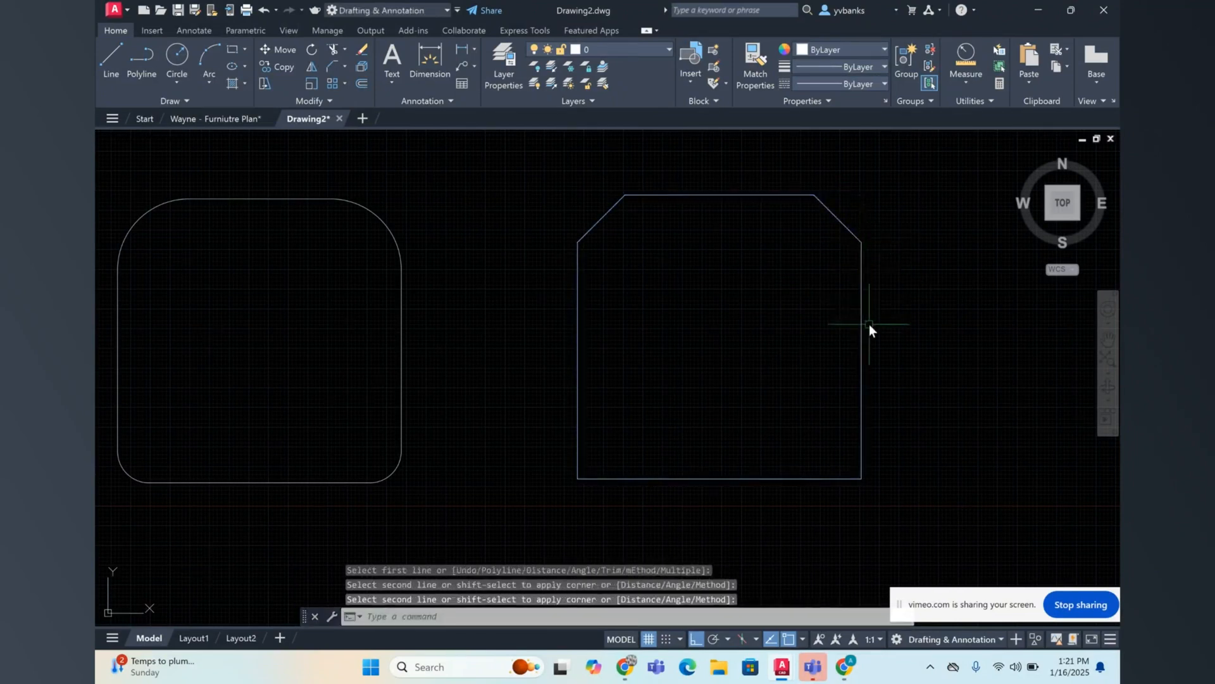
Step: Measure the distance between the two endpoints of the upper-right chamfer and end the measuring command
click(967, 75)
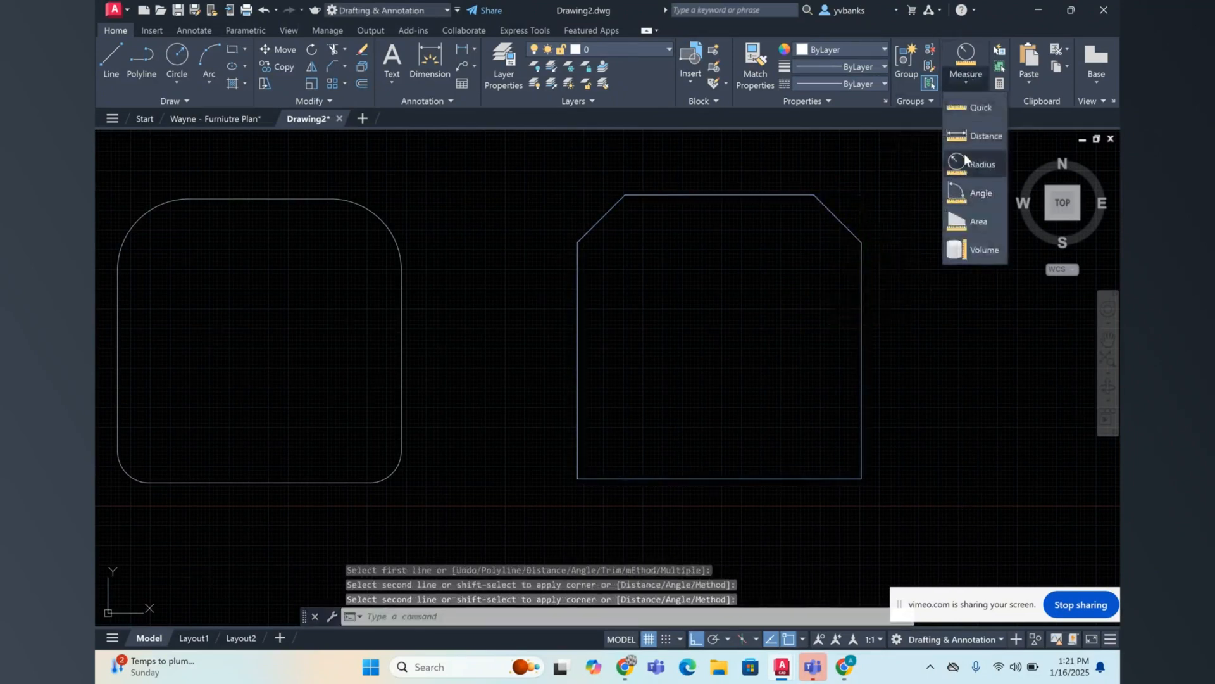
click(970, 125)
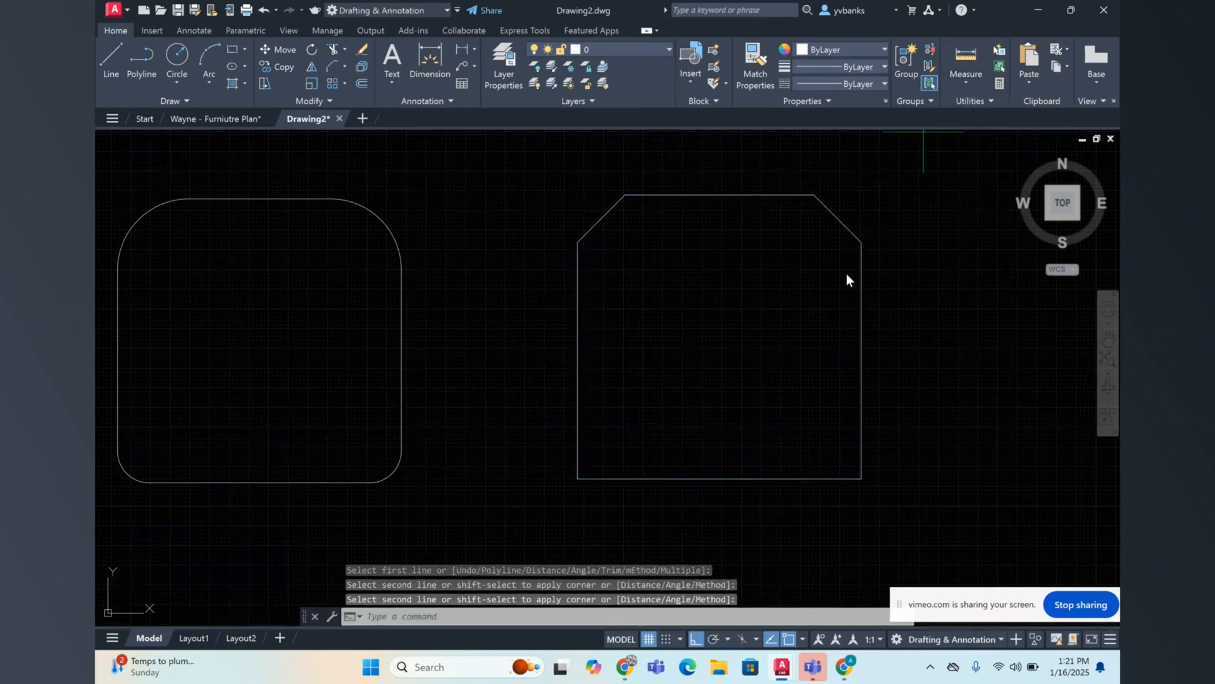
click(860, 238)
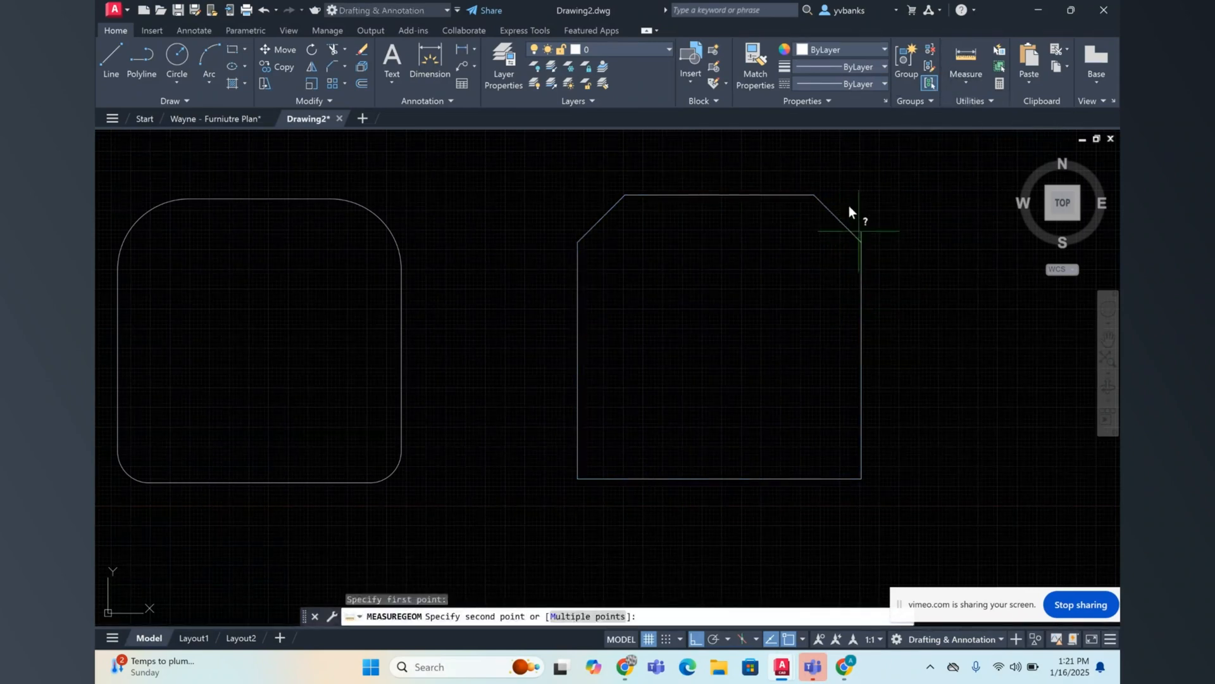
click(818, 194)
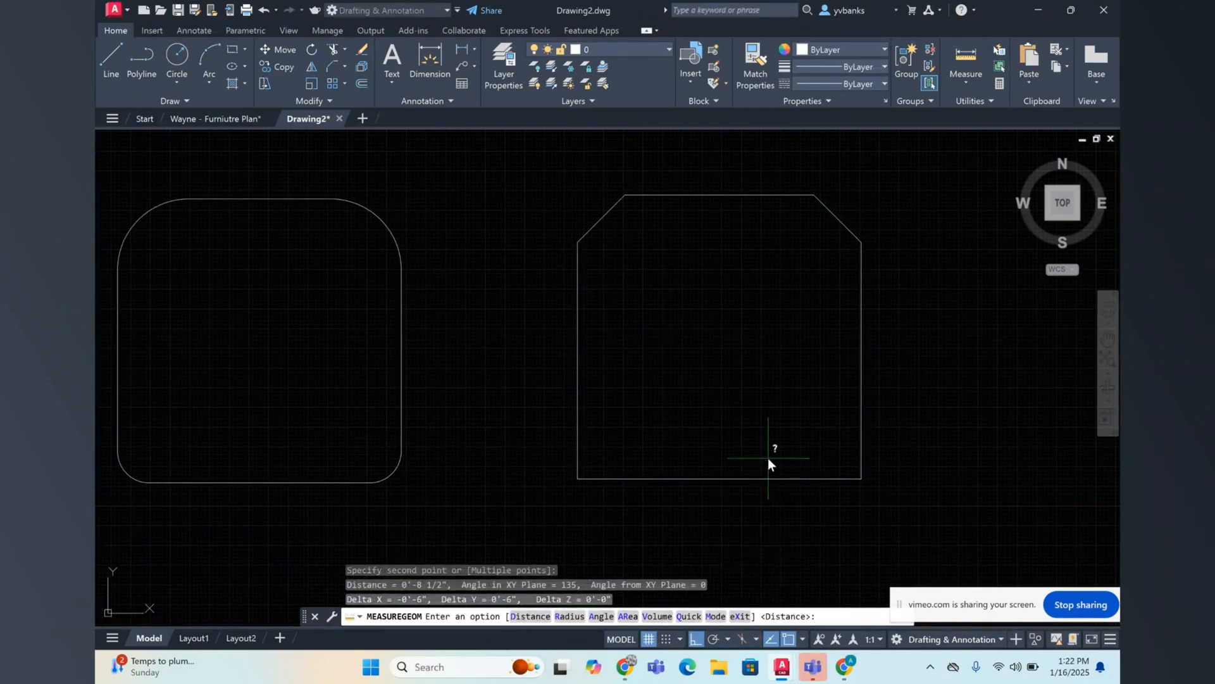
key(Escape)
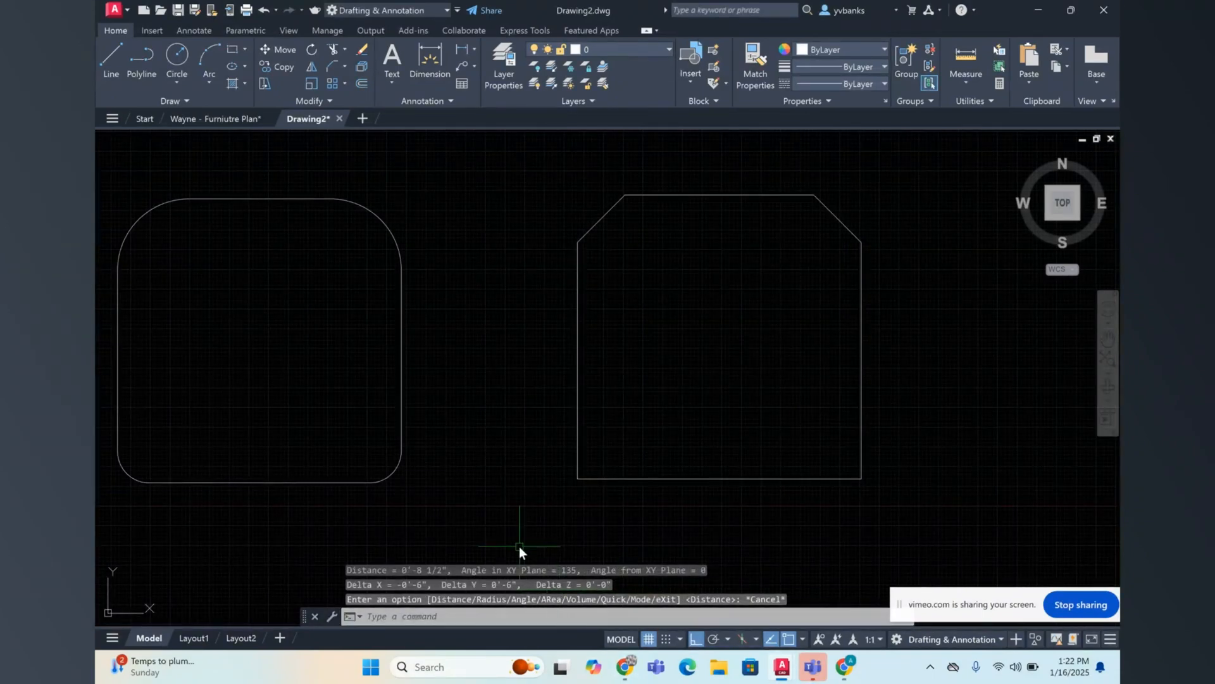
key(Escape)
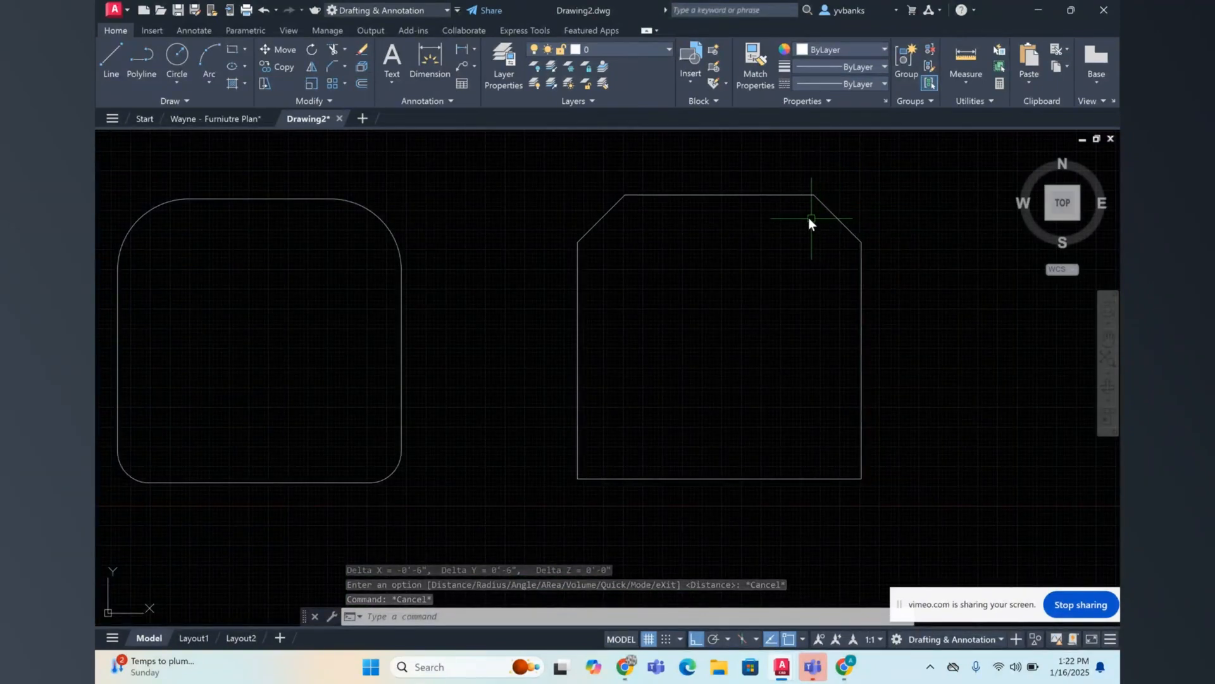
key(Escape)
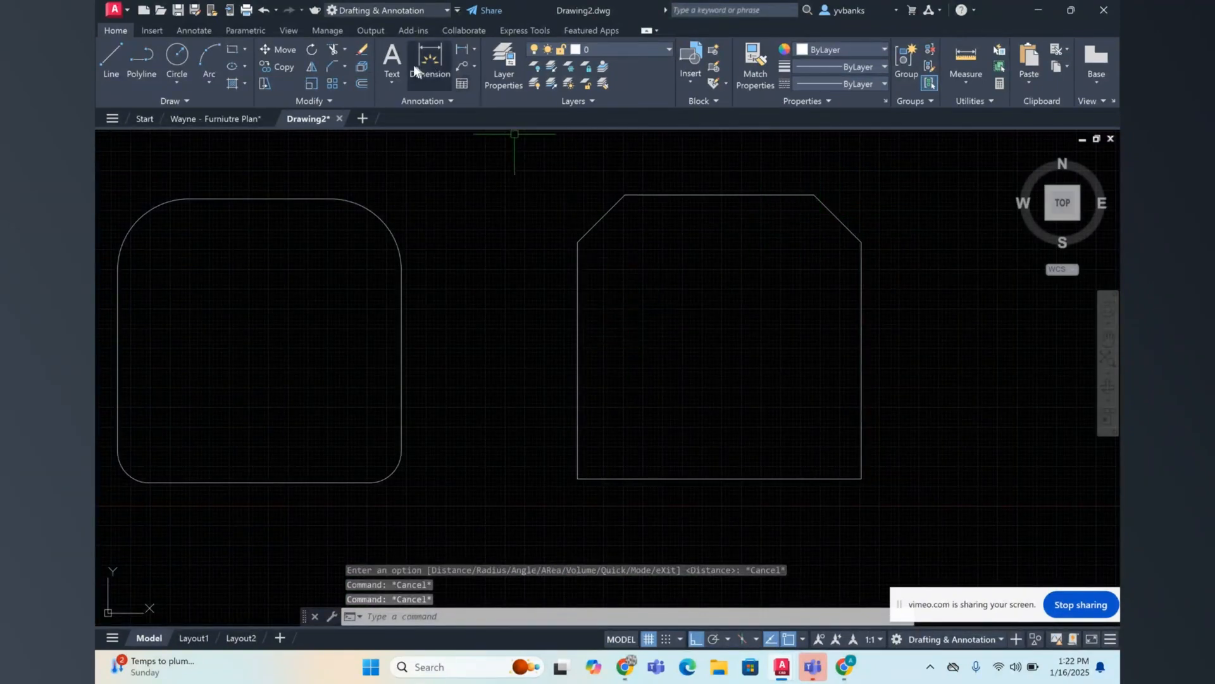
Step: Chamfer the square's lower-left corner by angle, with a 6" length on the bottom edge and a 30° angle
click(333, 65)
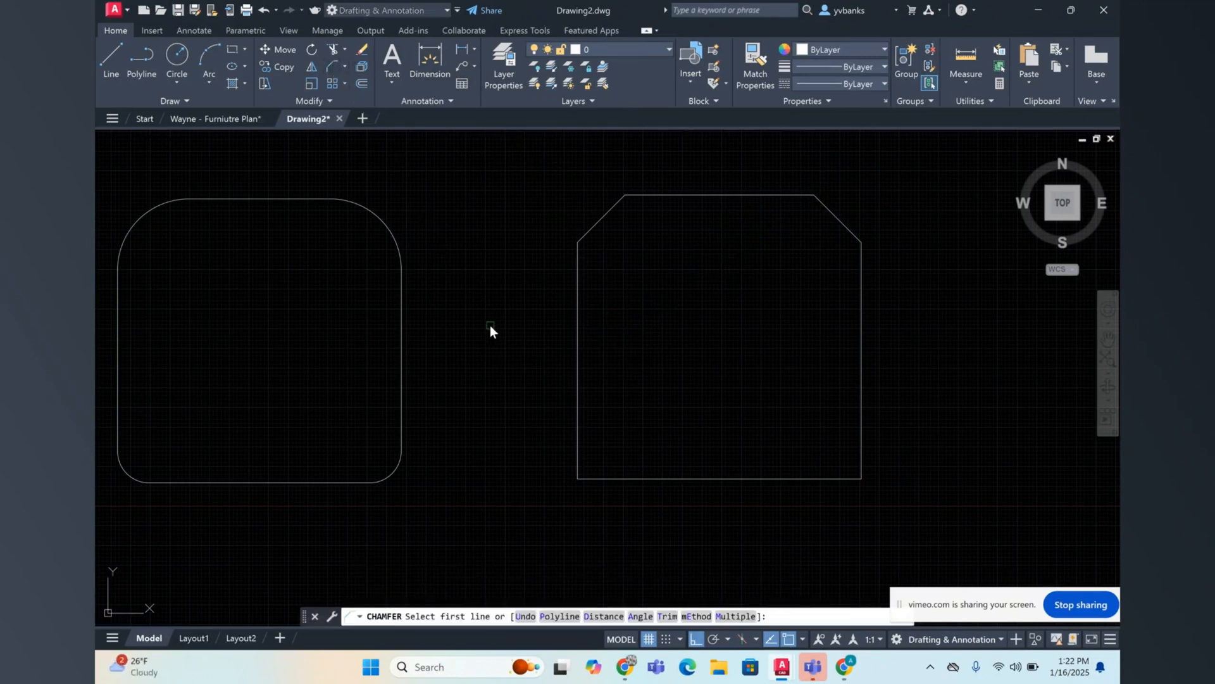
key(Return)
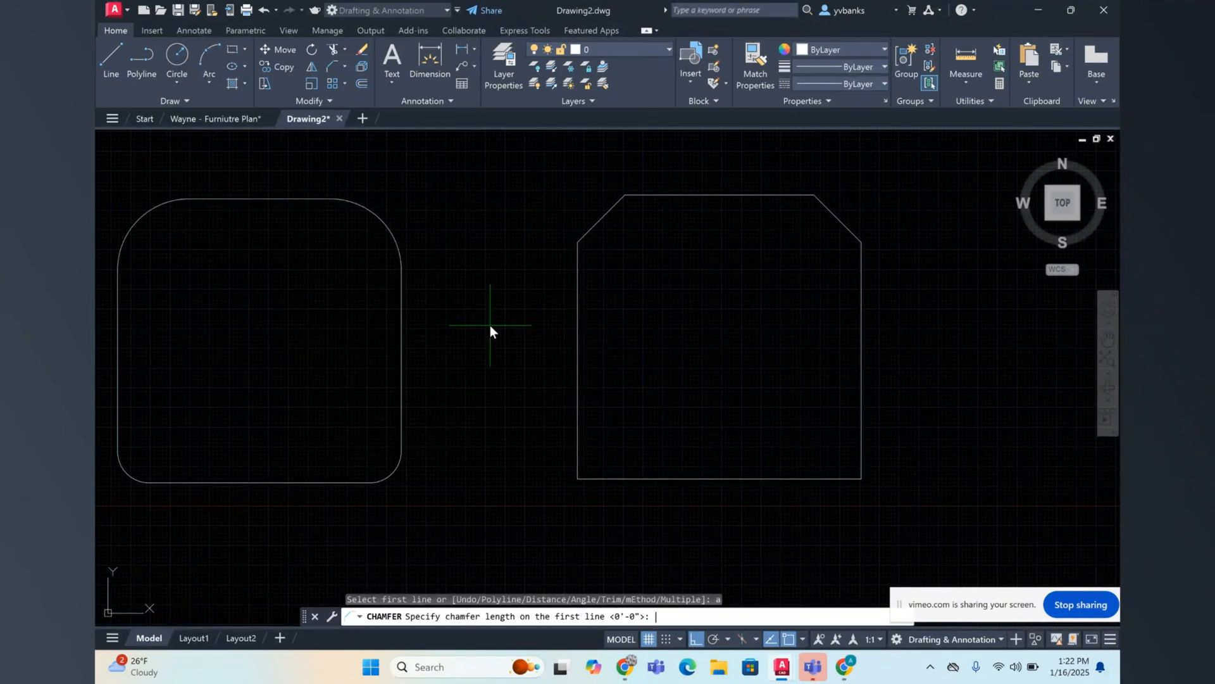
text(6")
key(Return)
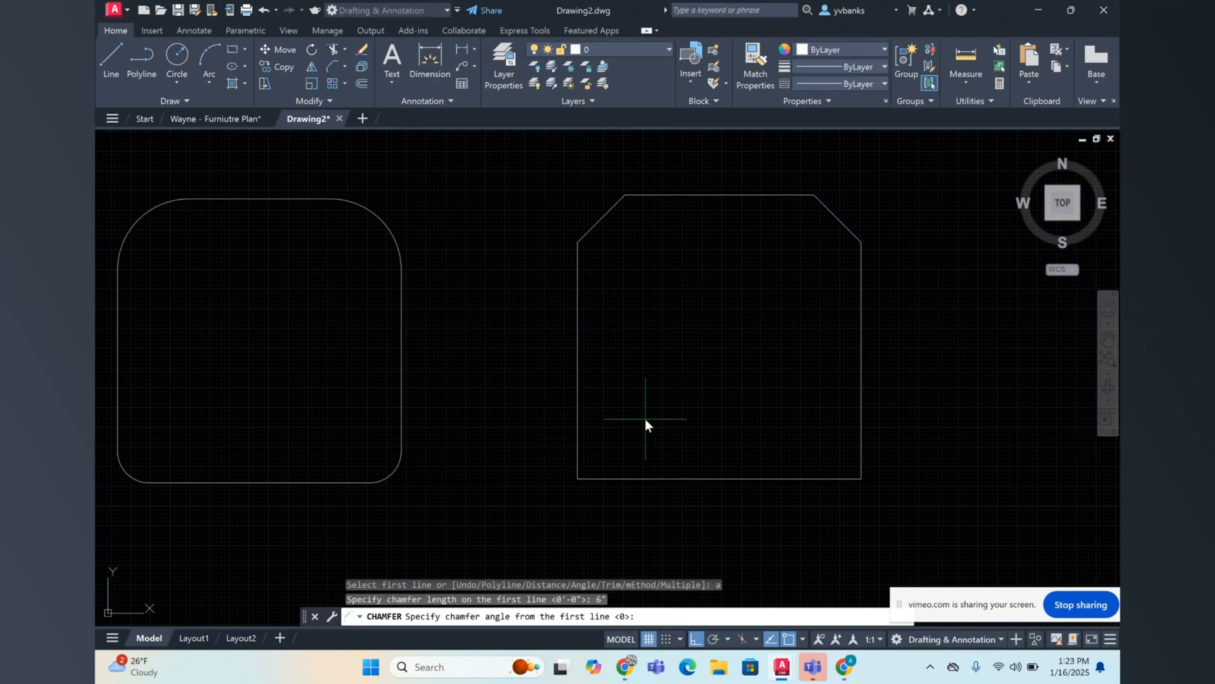
text(30)
key(Return)
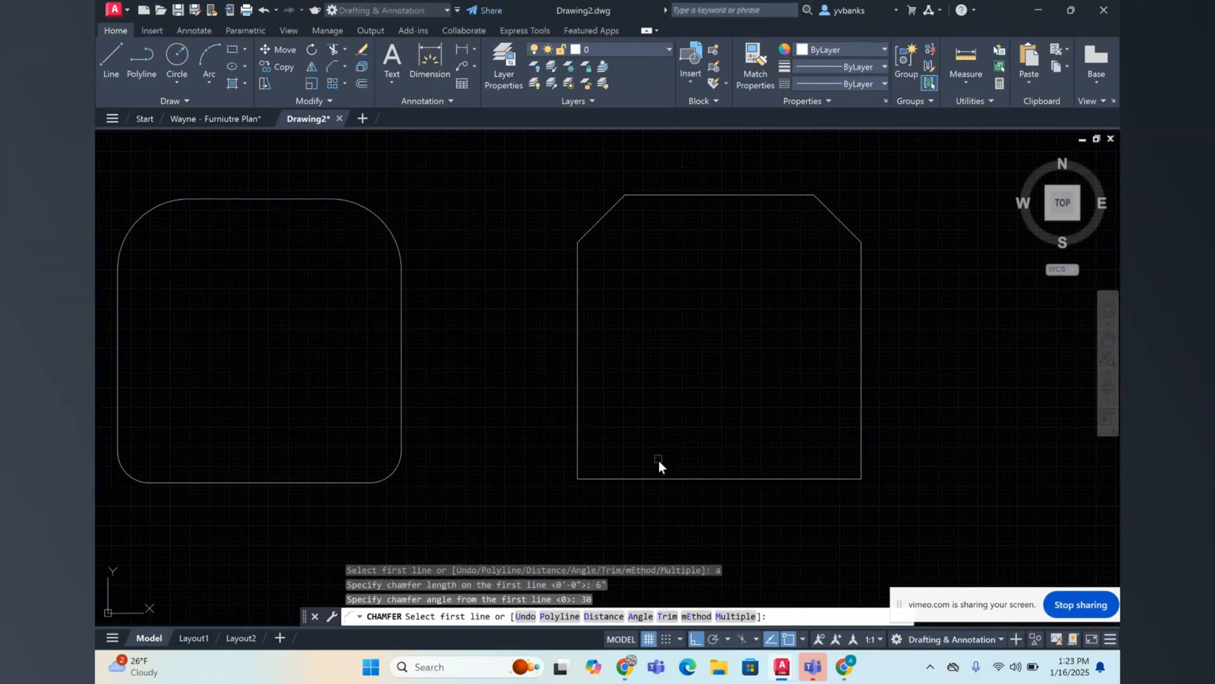
click(591, 478)
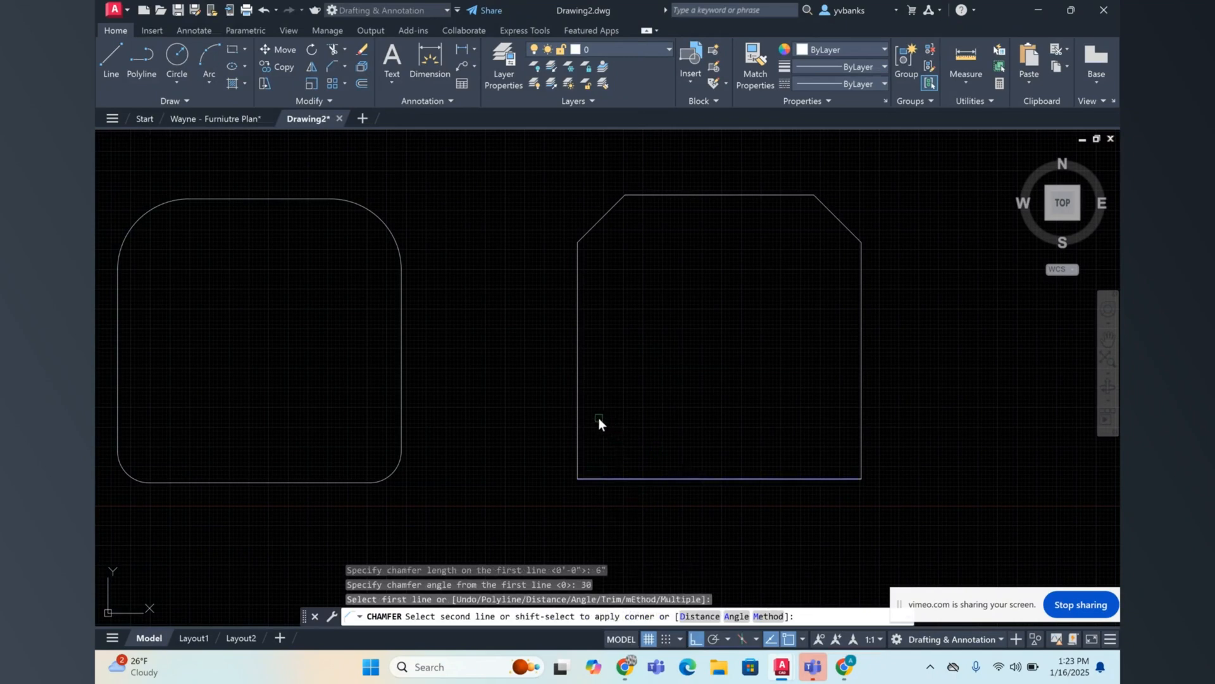
click(576, 447)
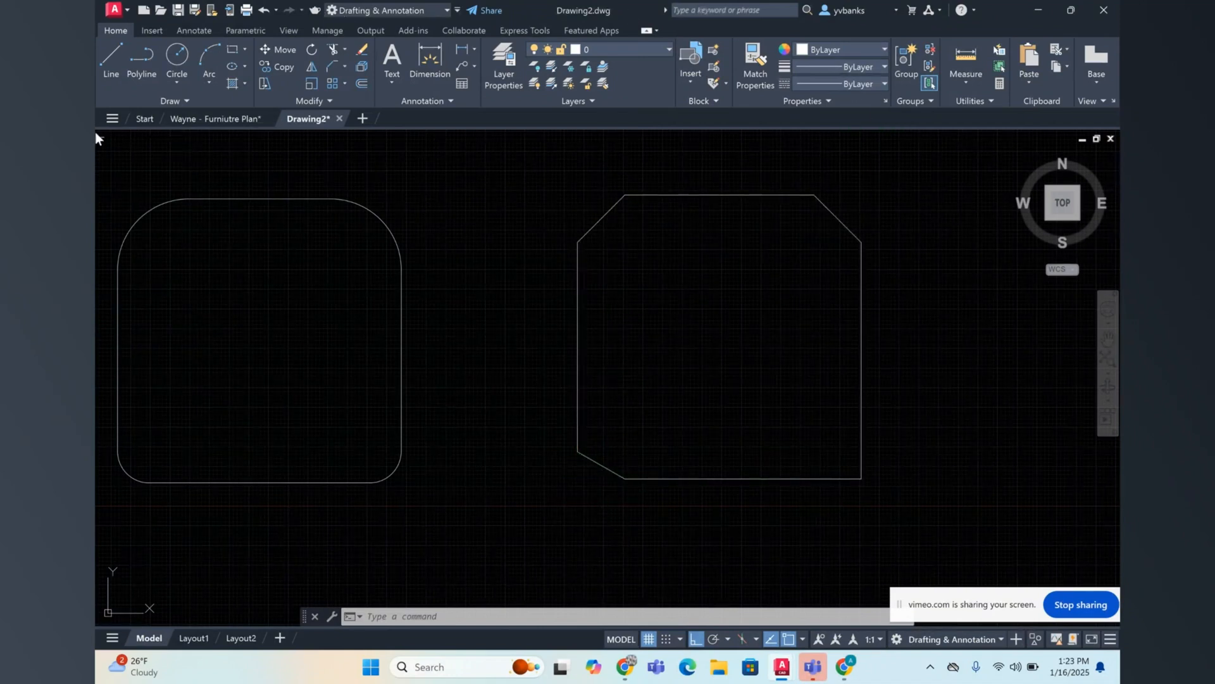
Step: Draw a horizontal reference line outward to the left from the bottom endpoint of the square's lower-left chamfer
click(106, 62)
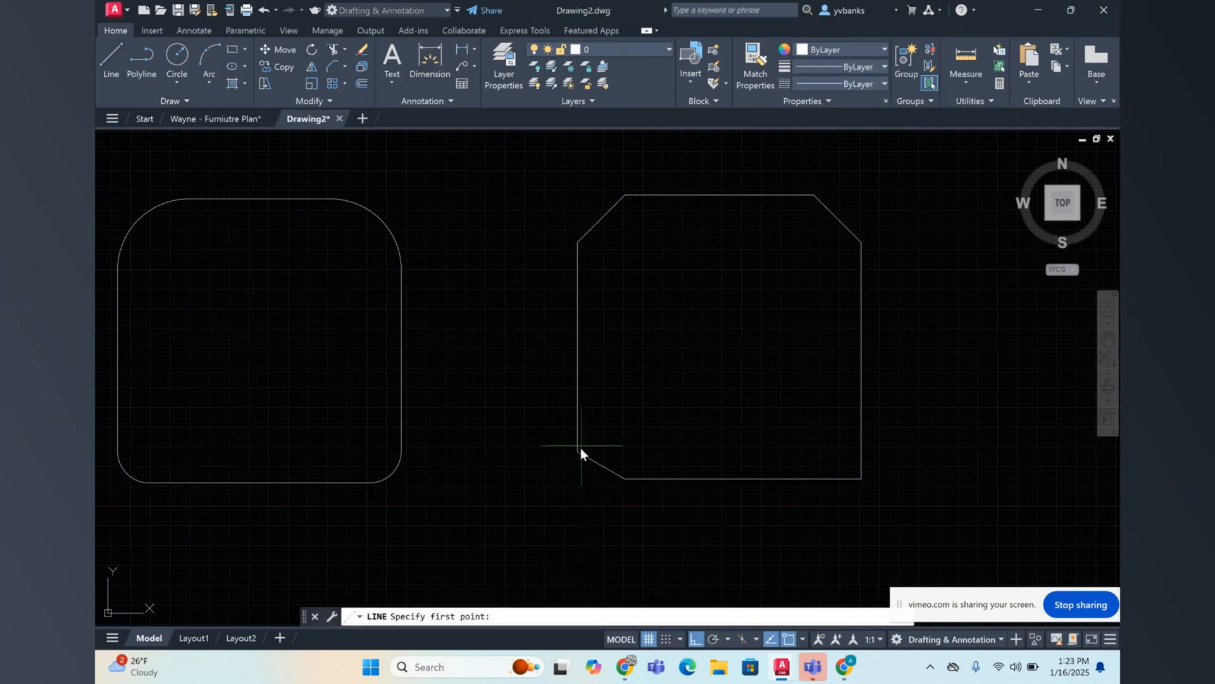
click(624, 481)
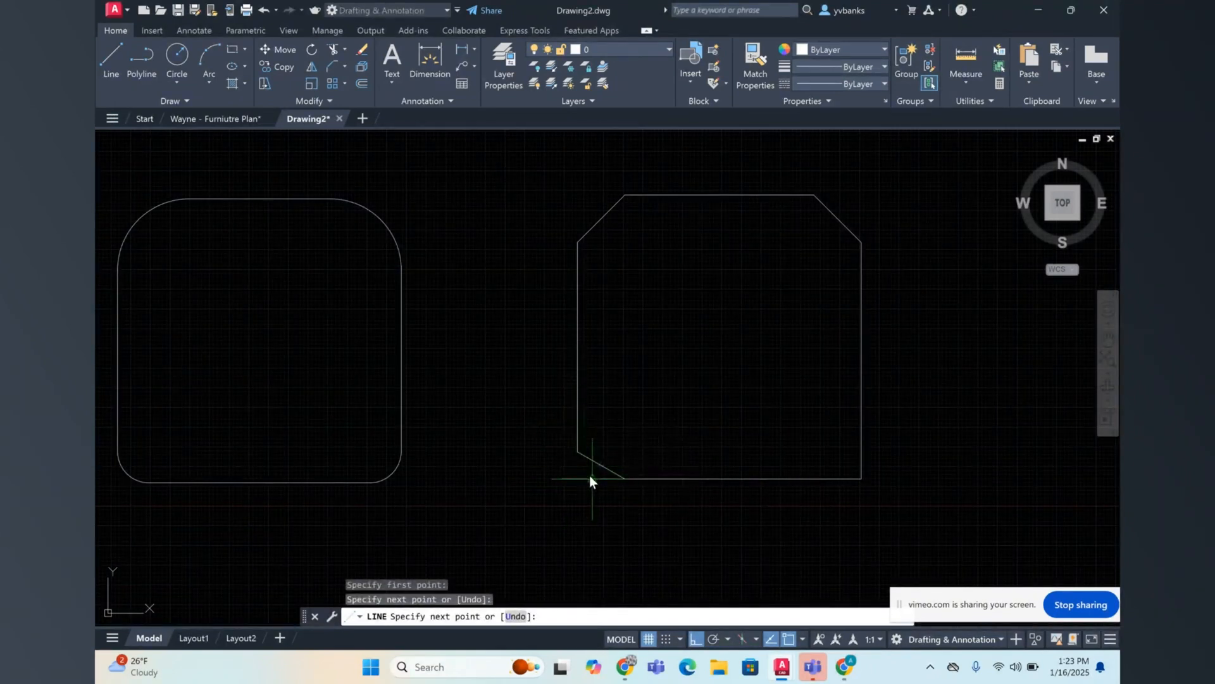
key(Escape)
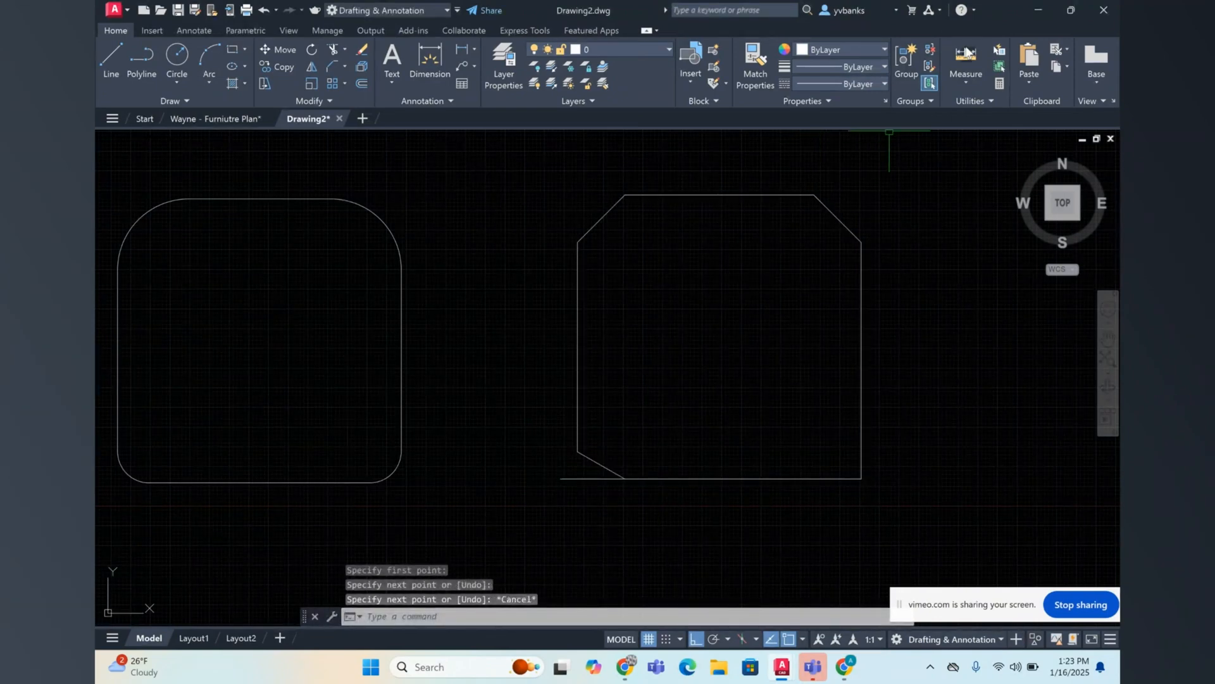
Step: Measure the angle between the horizontal reference line and the lower-left chamfer, and erase the reference line
click(968, 79)
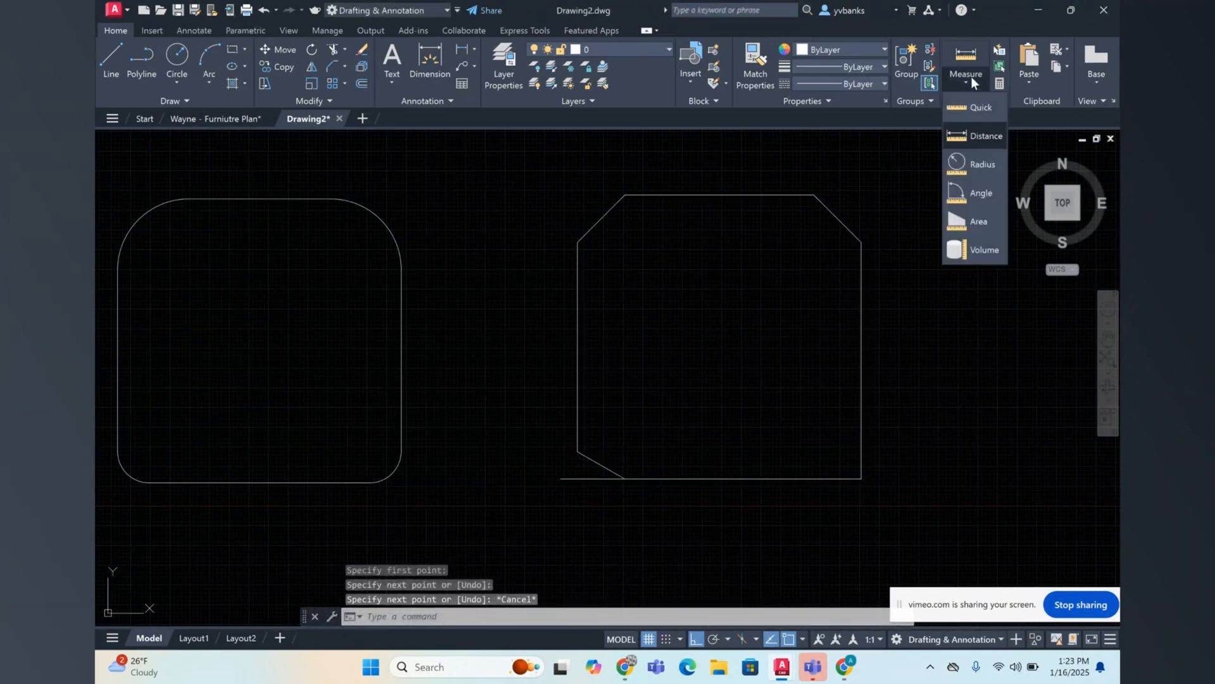
click(962, 193)
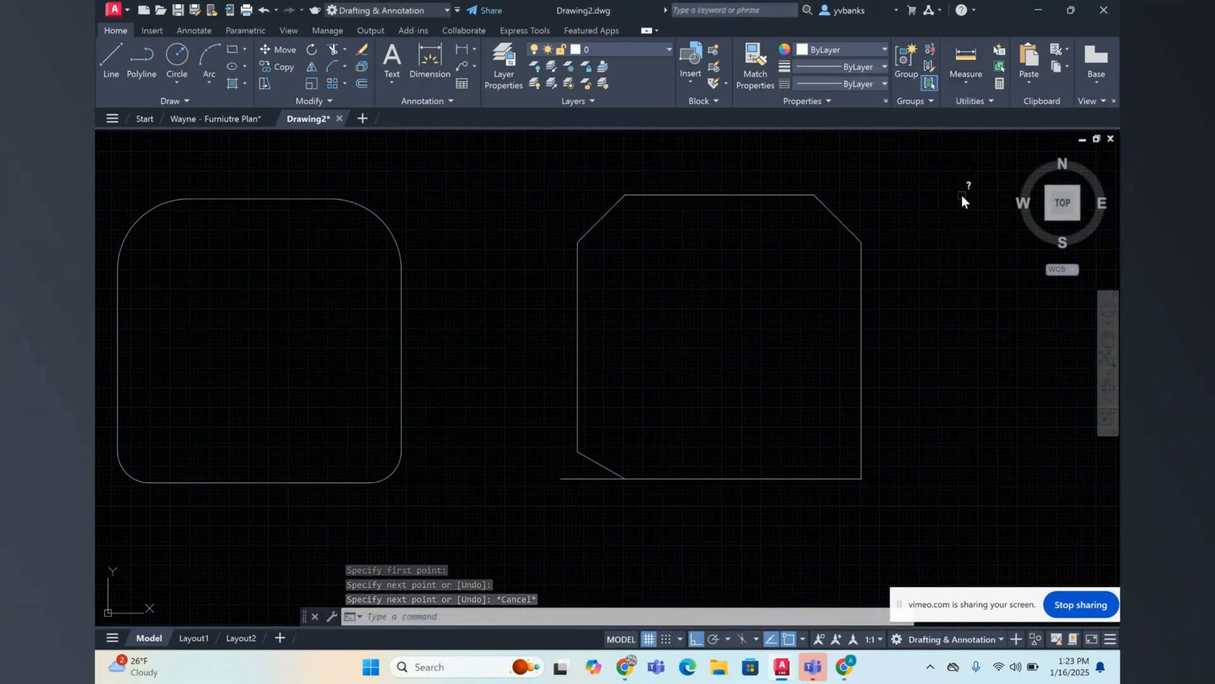
click(596, 481)
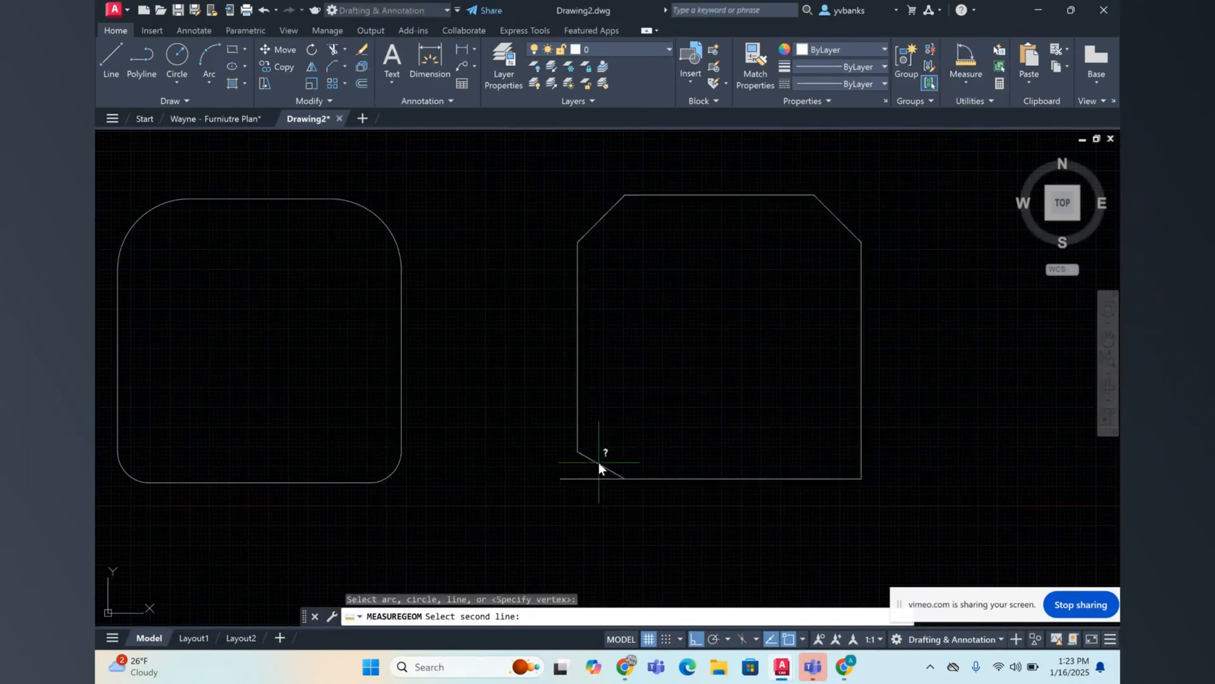
click(598, 462)
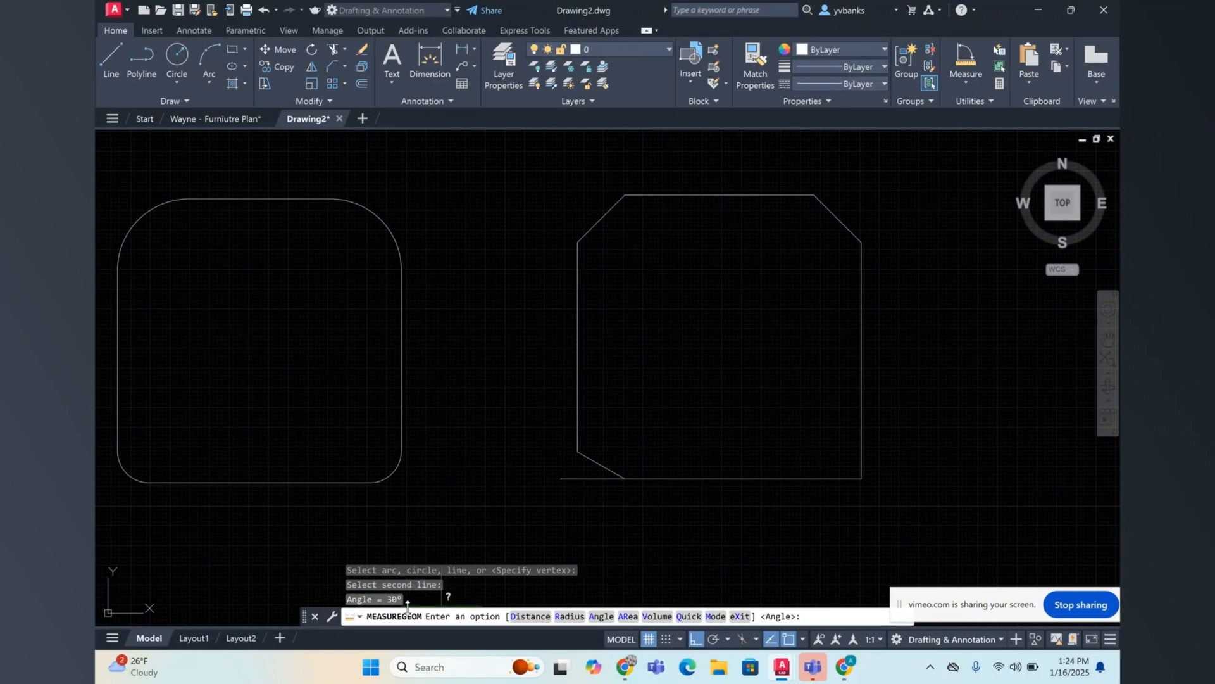
key(Escape)
key(Escape)
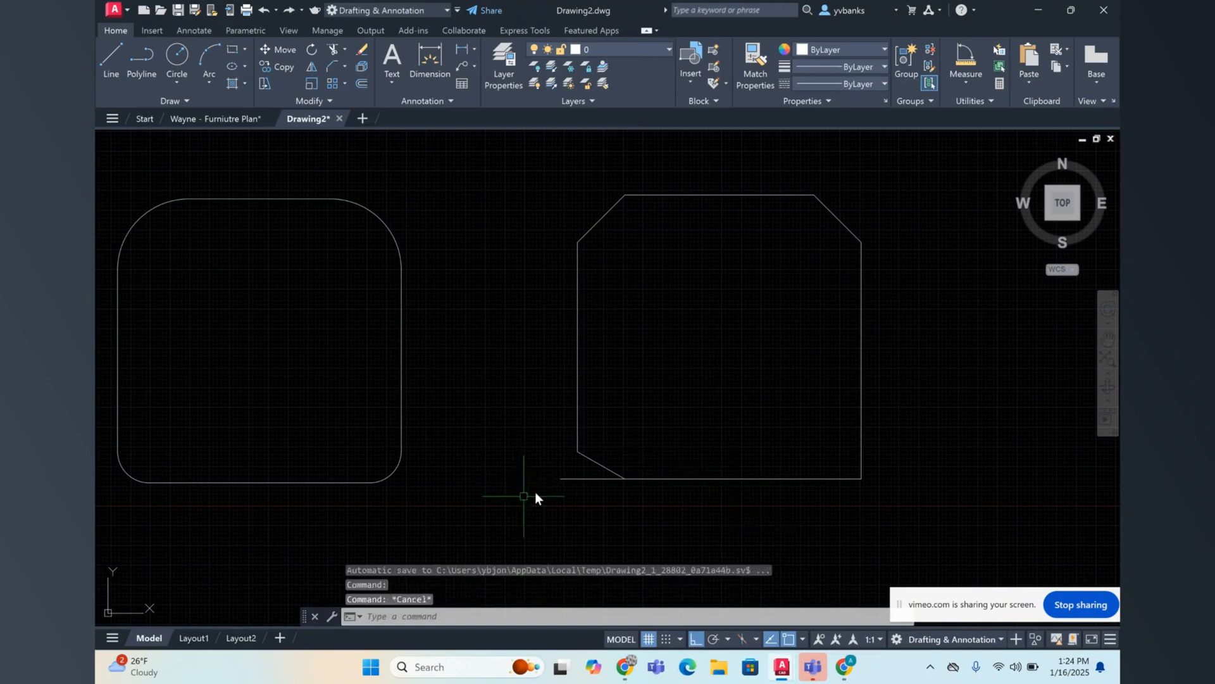
click(576, 482)
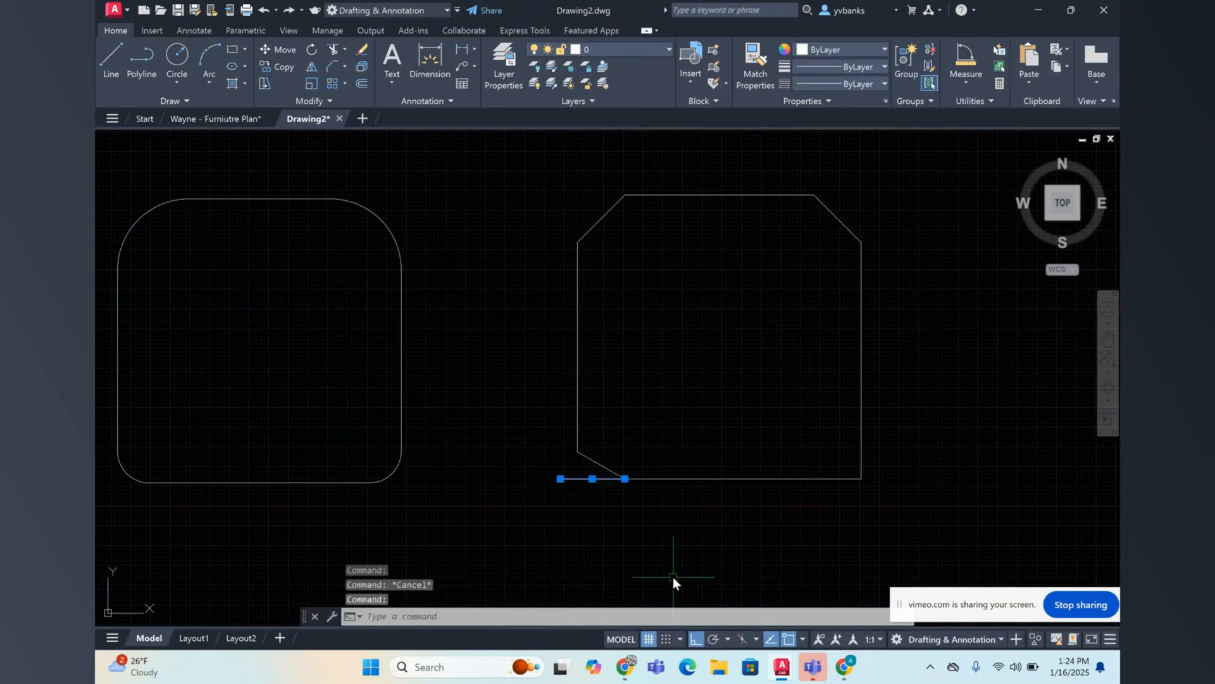
key(Delete)
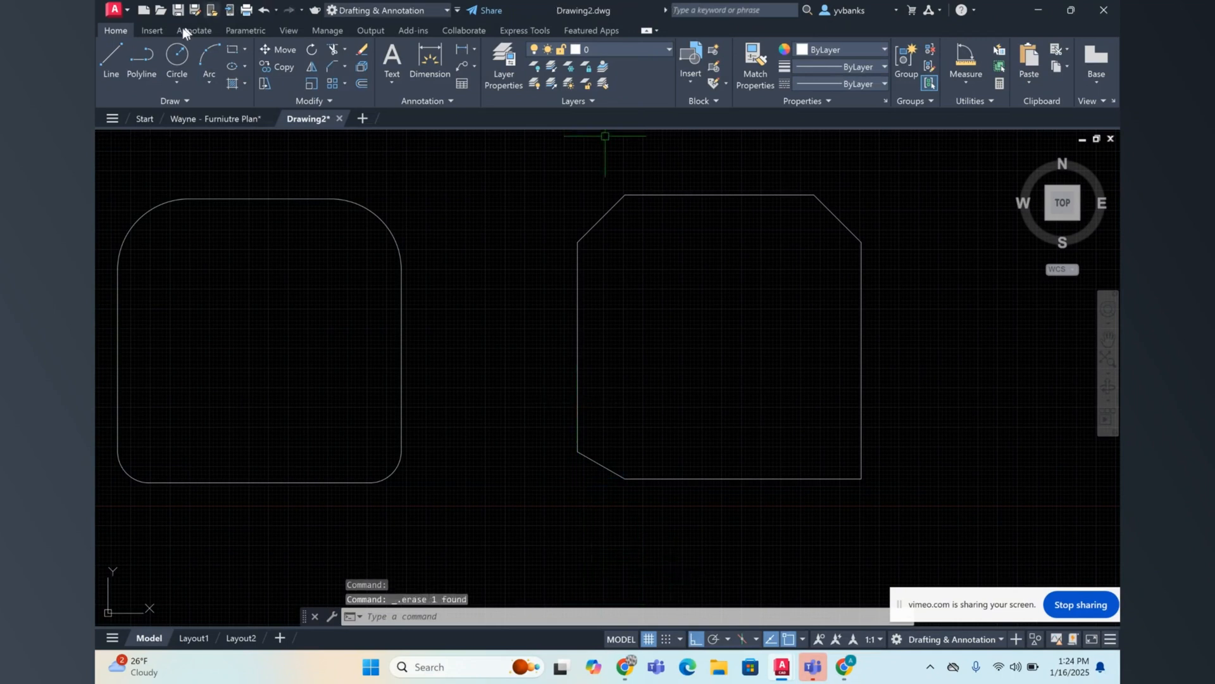
Step: Chamfer the square's lower-right corner by angle, with a 9" length on the right edge and a 60° angle
click(328, 68)
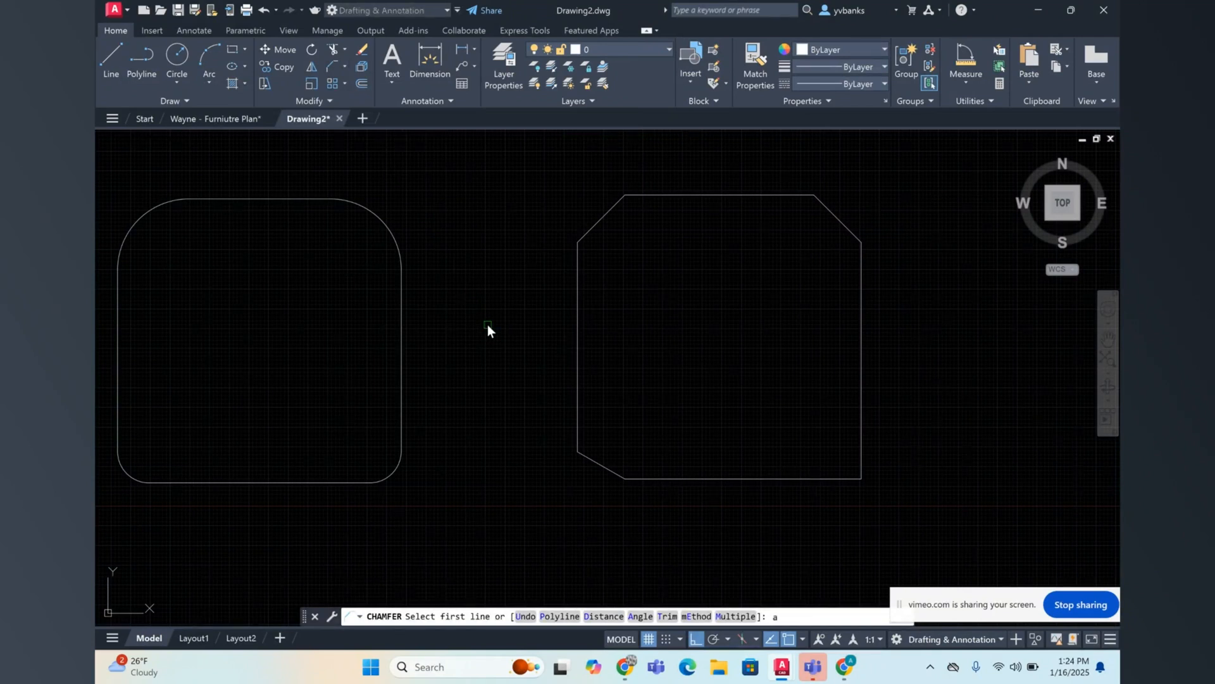
text(a)
key(Return)
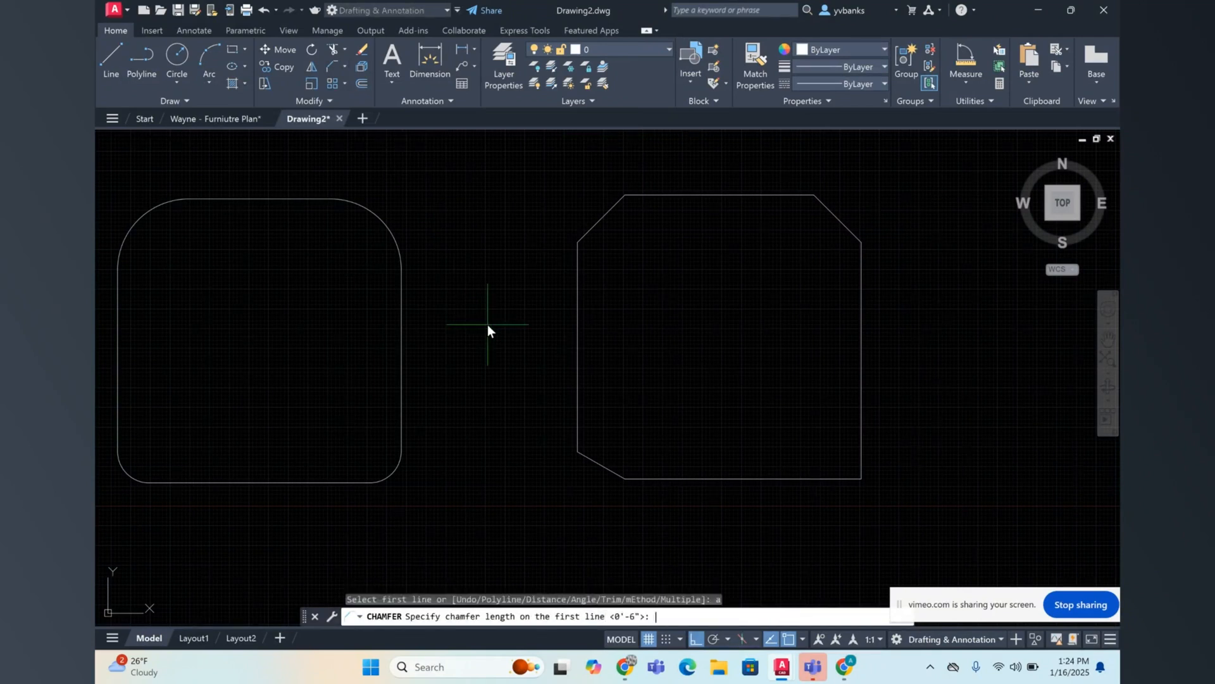
text(6)
key(BackSpace)
text(9")
key(Return)
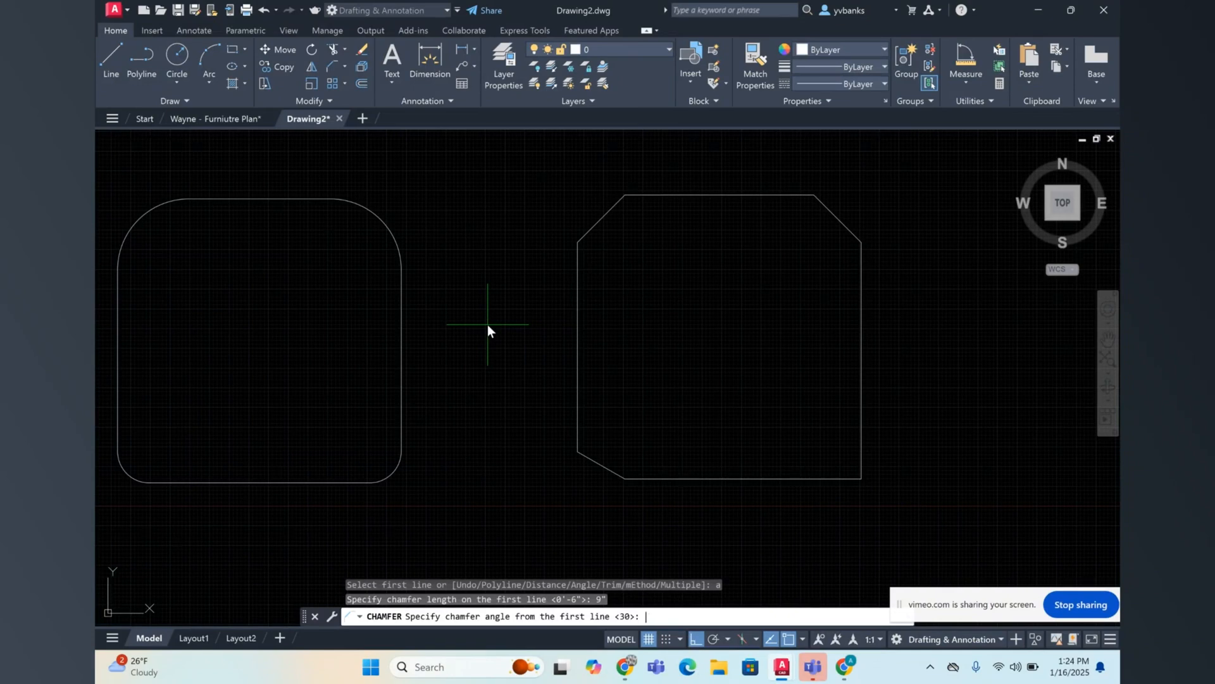
text(60)
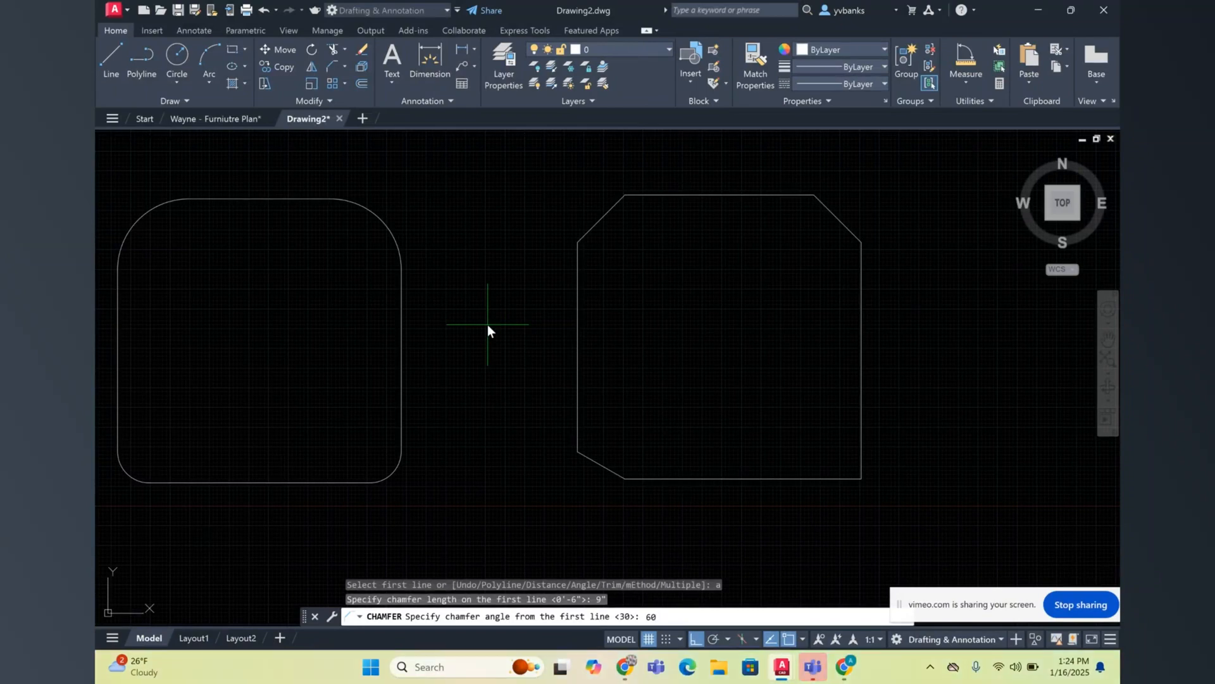
key(Return)
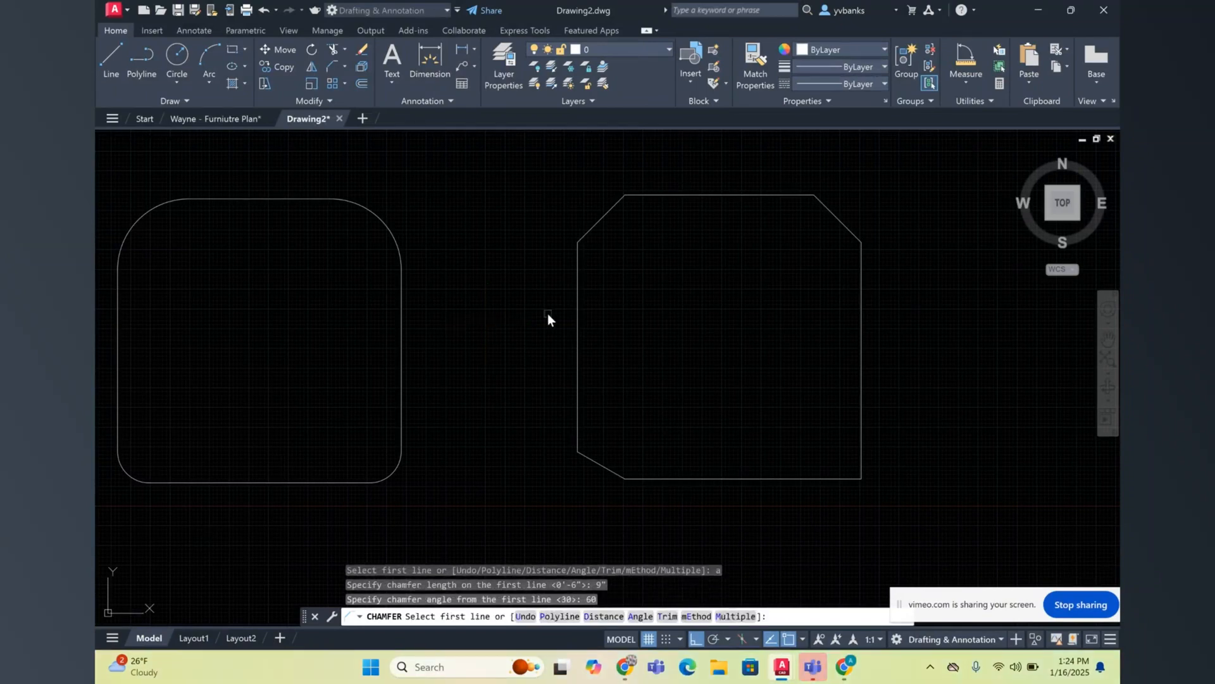
click(859, 411)
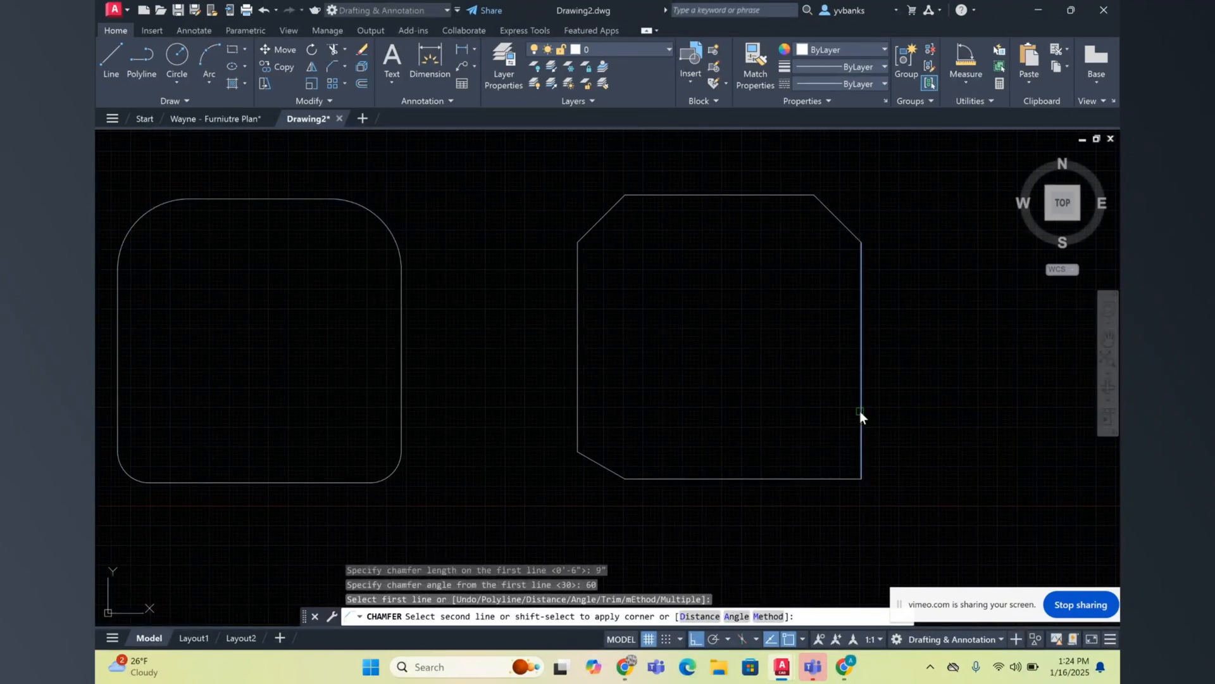
click(814, 481)
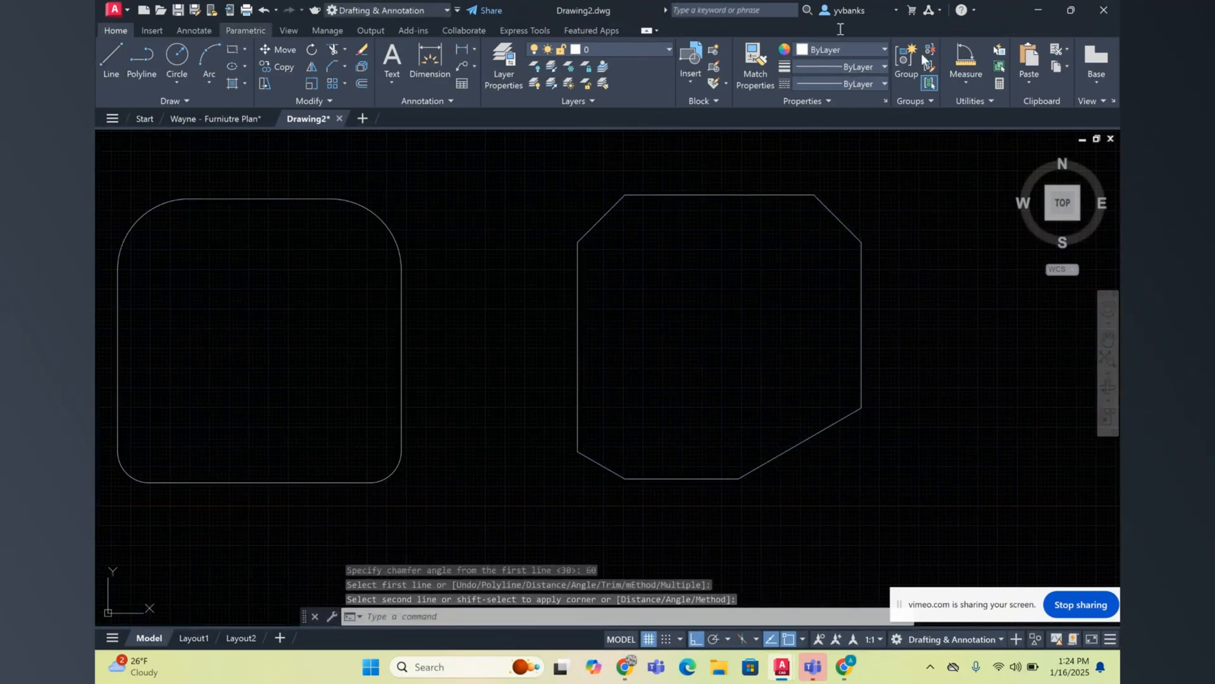
Step: Draw a horizontal reference line to the right from the bottom endpoint of the lower-right chamfer
text(l)
key(Return)
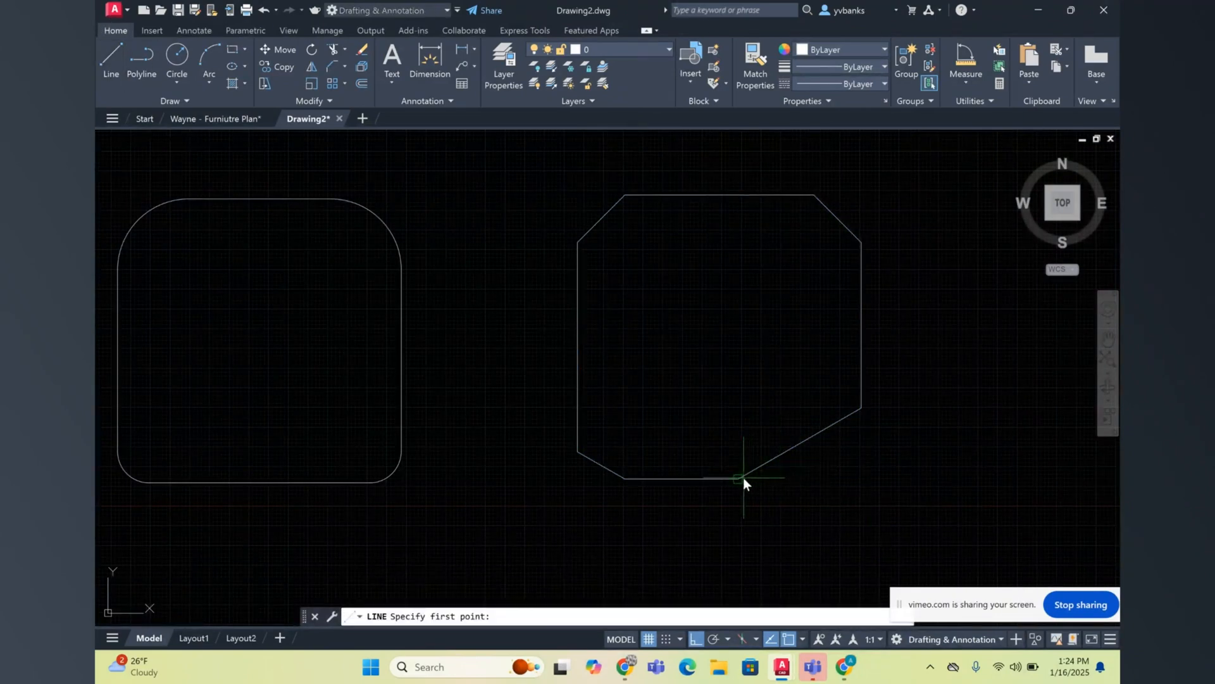
click(743, 477)
click(918, 472)
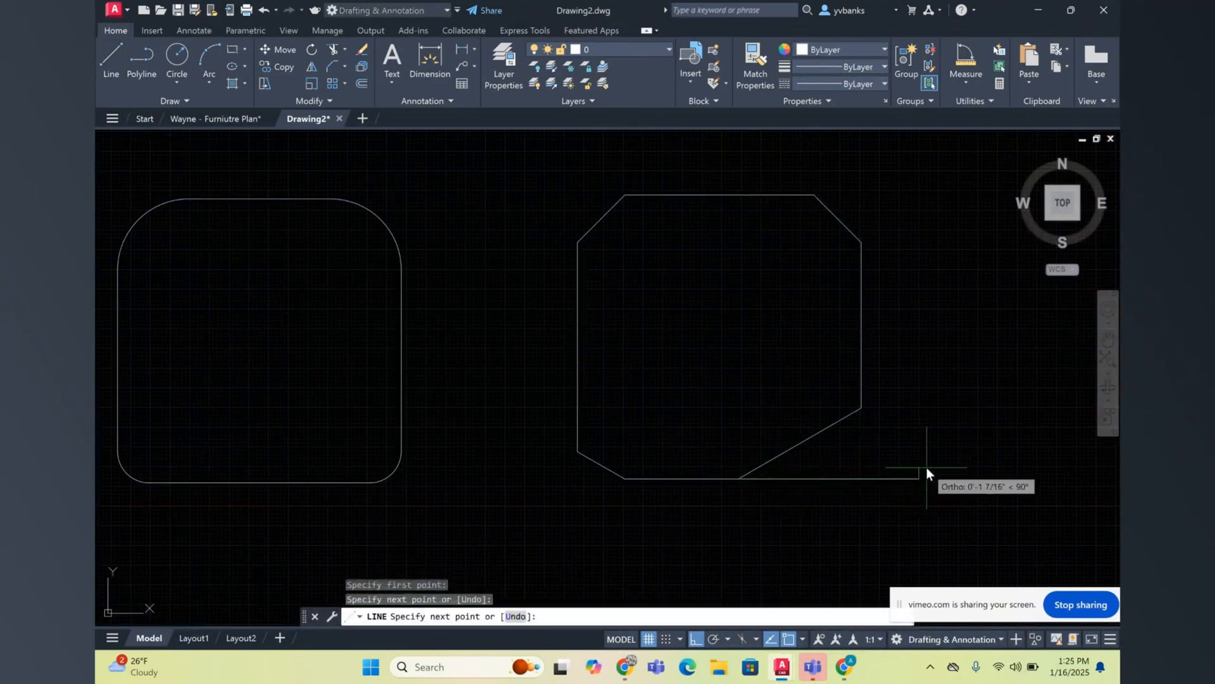
key(Return)
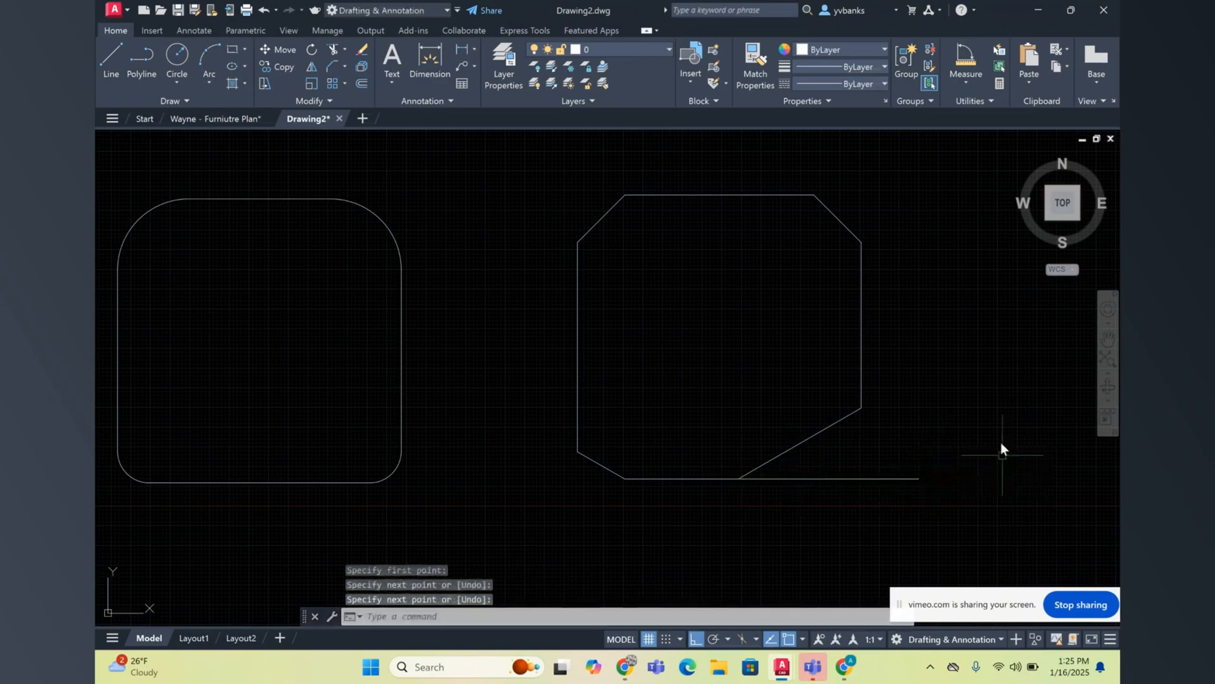
Step: Measure the angle between the horizontal reference line and the lower-right chamfer, and erase the reference line
click(966, 82)
click(989, 202)
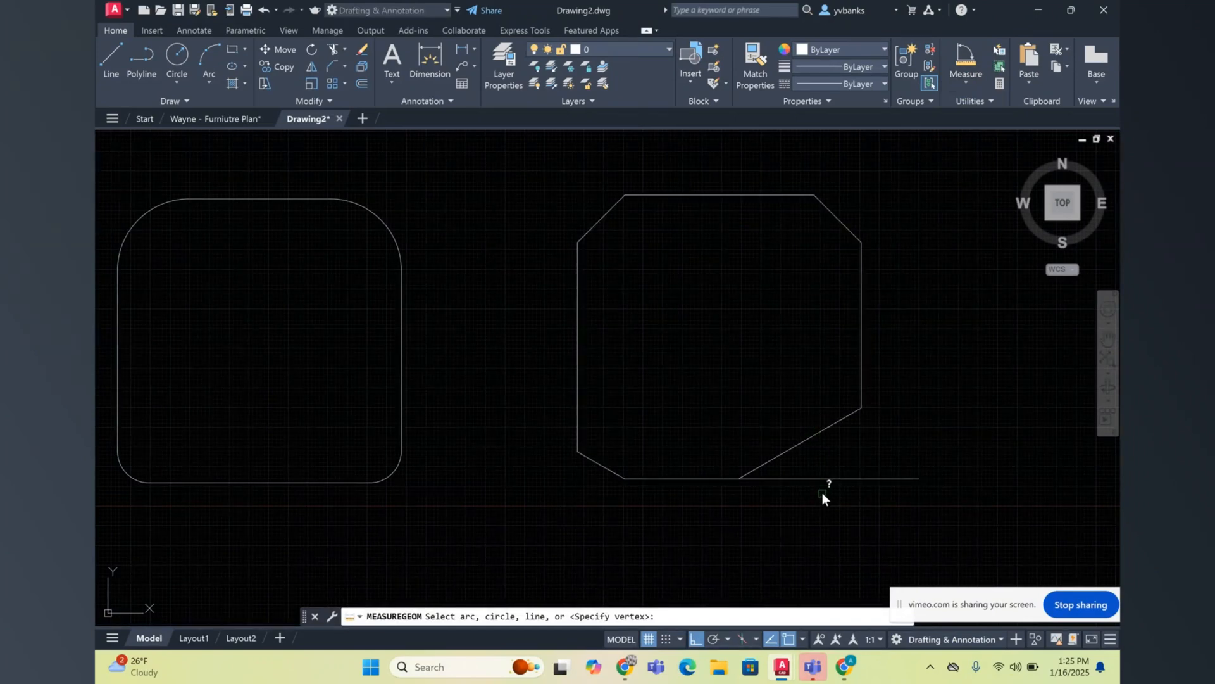
click(836, 480)
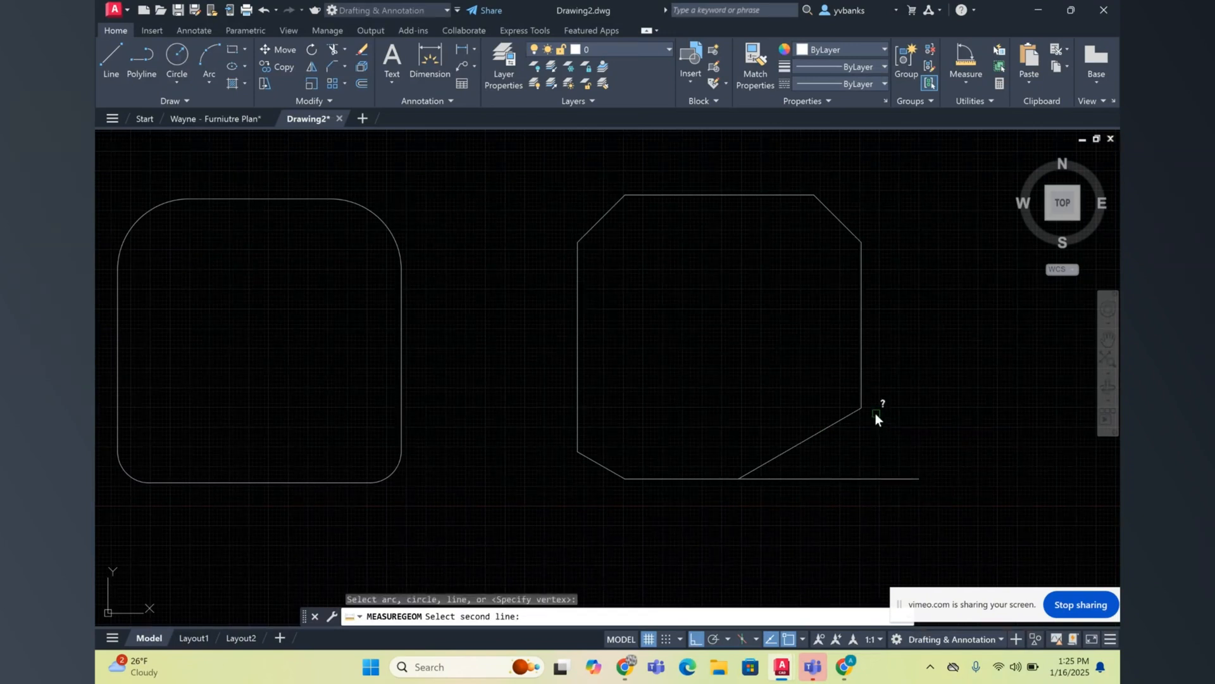
click(826, 428)
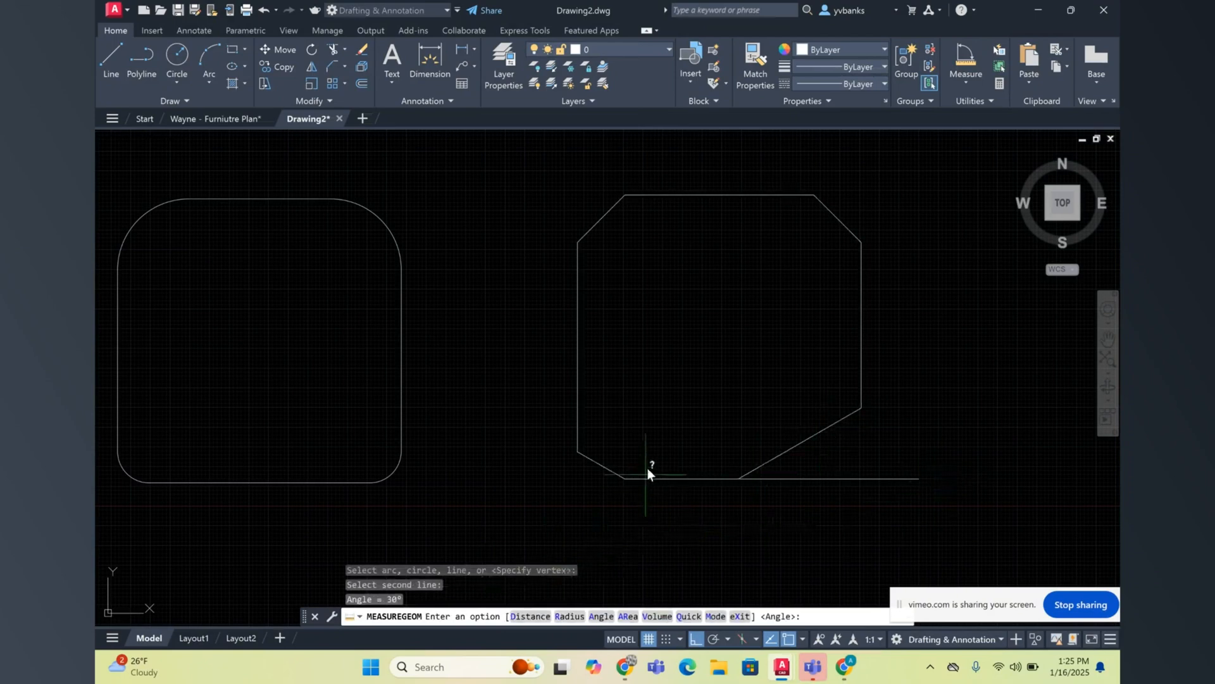
key(Escape)
click(810, 479)
key(Delete)
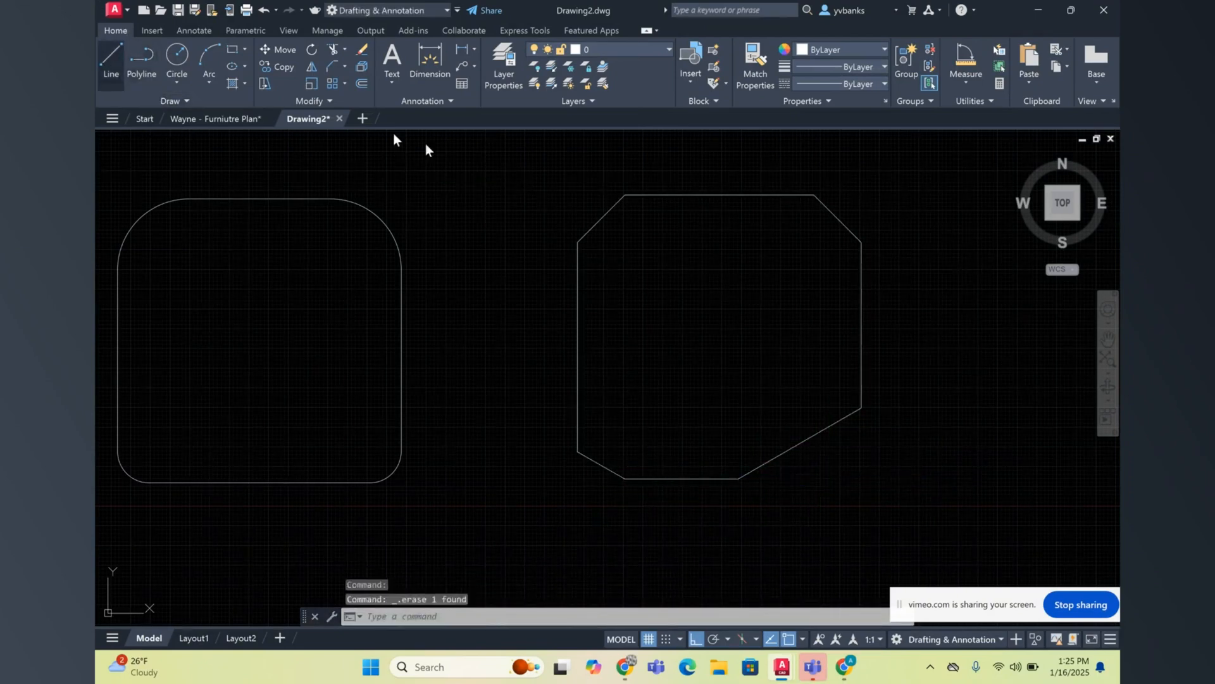
Step: Draw a vertical reference line straight down from the upper endpoint of the lower-right chamfer
click(111, 60)
click(860, 409)
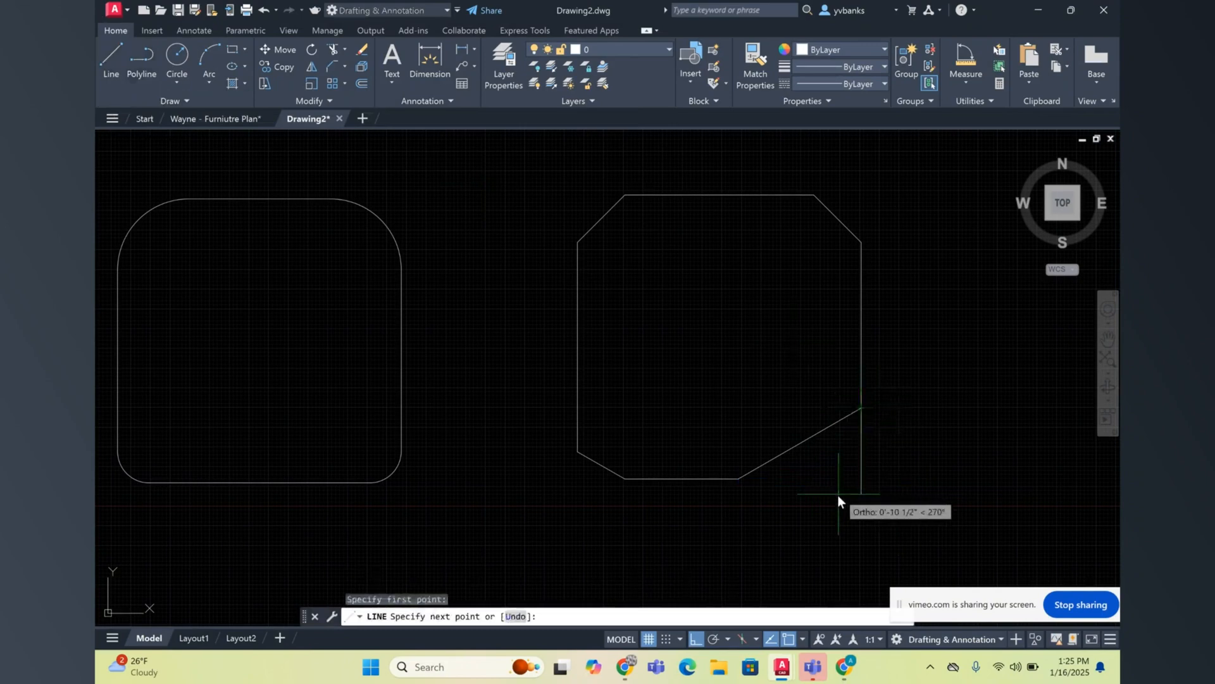
click(838, 498)
key(Escape)
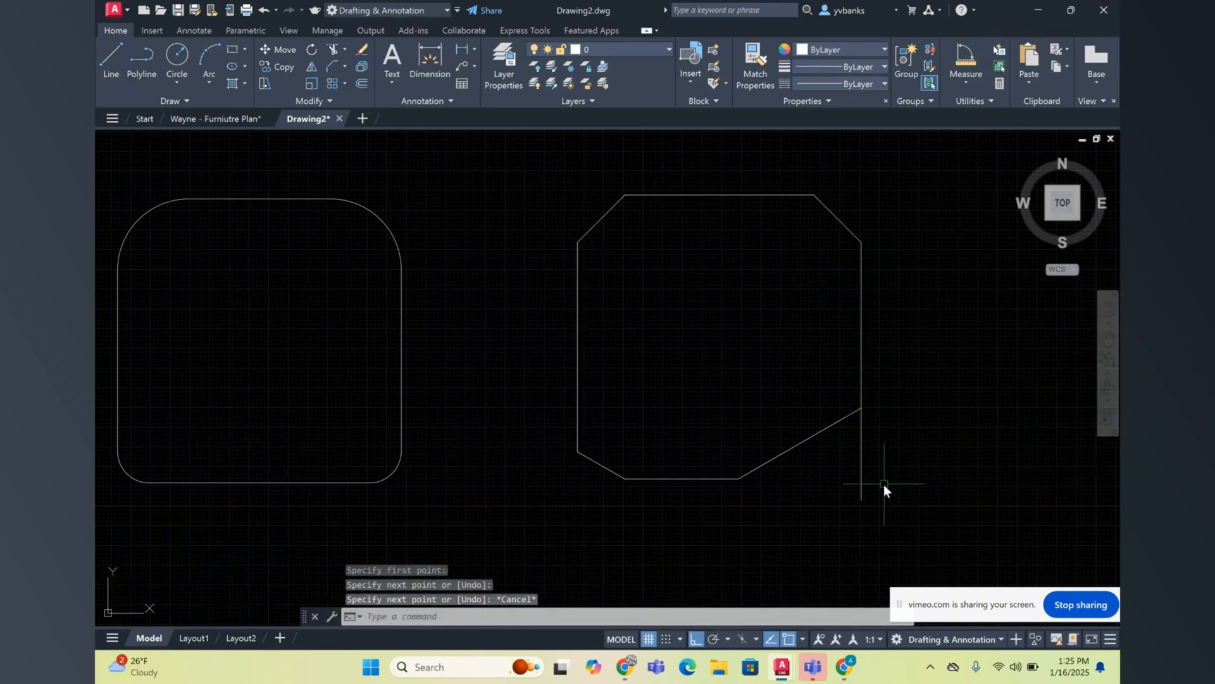
Step: Measure the angle between the vertical reference line and the lower-right chamfer, and erase the reference line
click(975, 85)
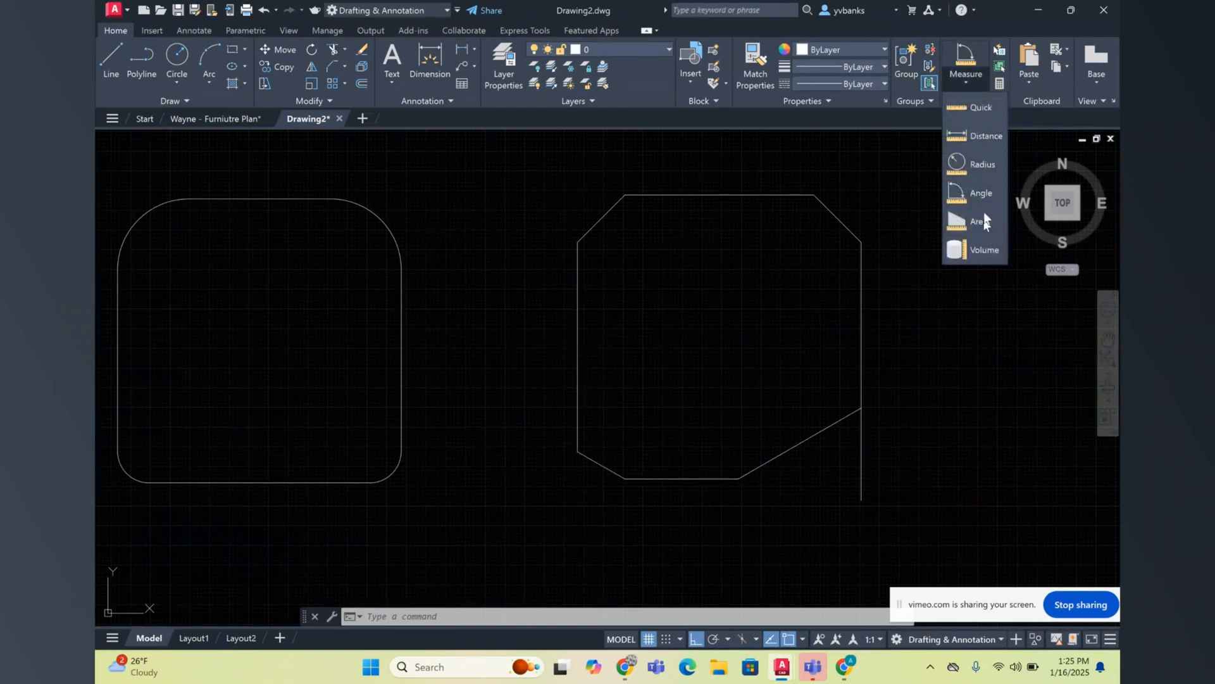
click(984, 194)
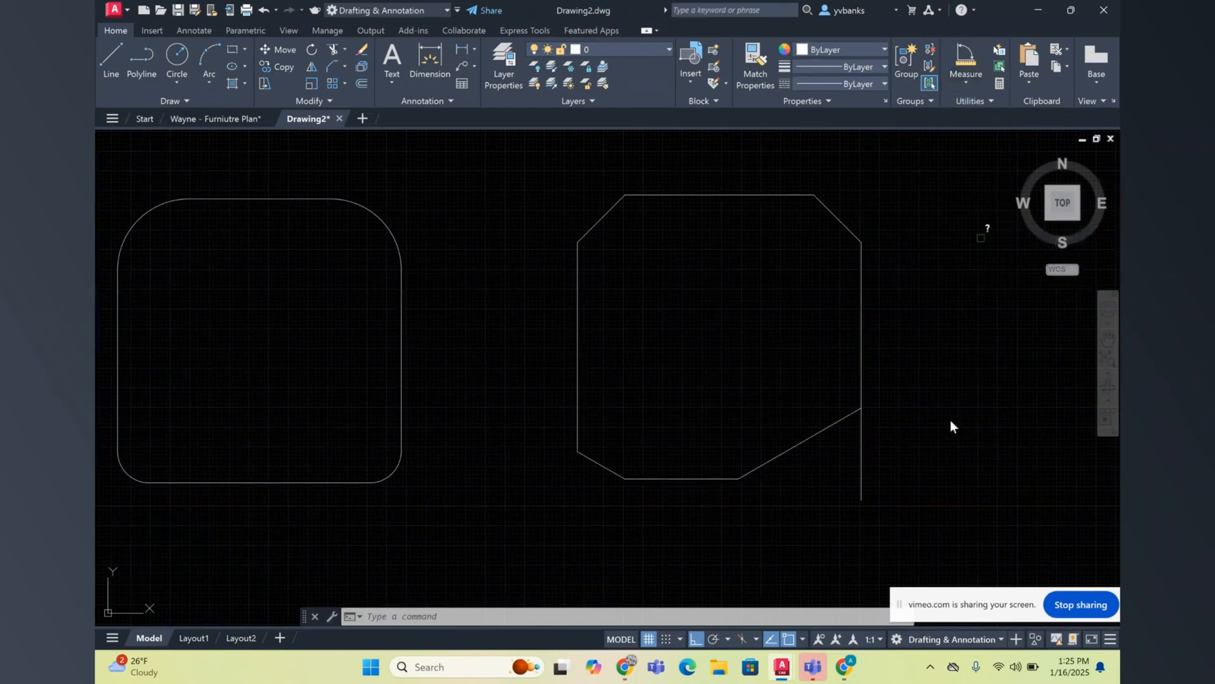
click(863, 437)
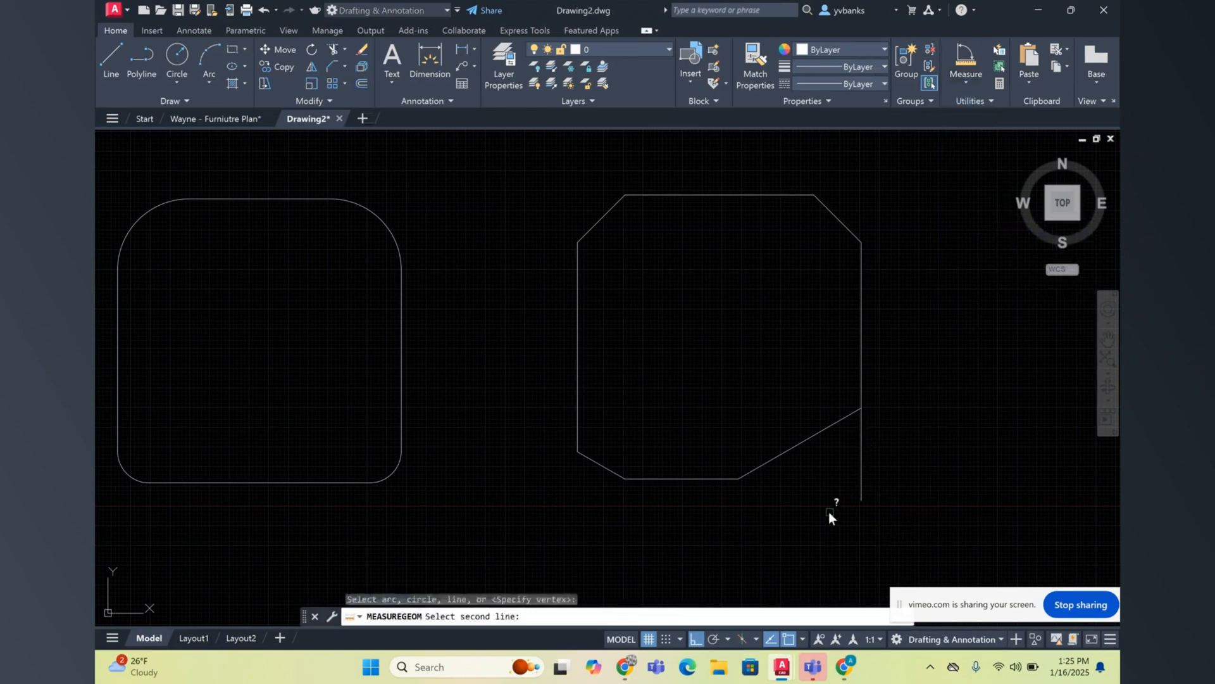
click(819, 432)
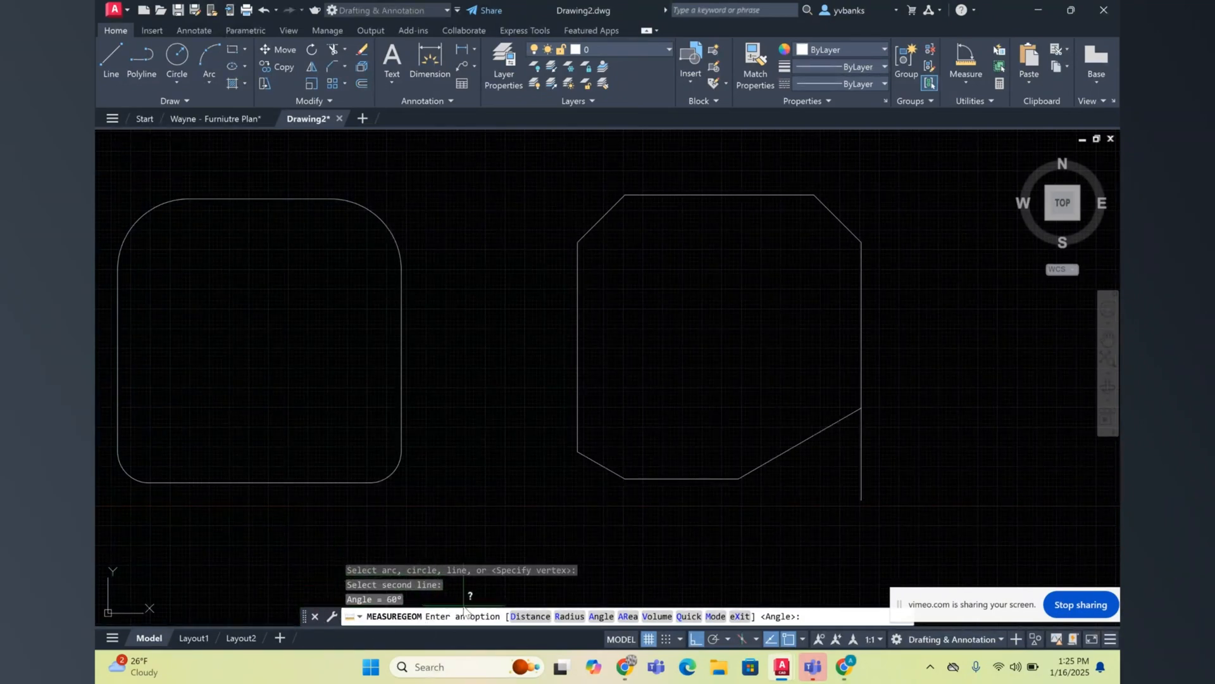
key(Escape)
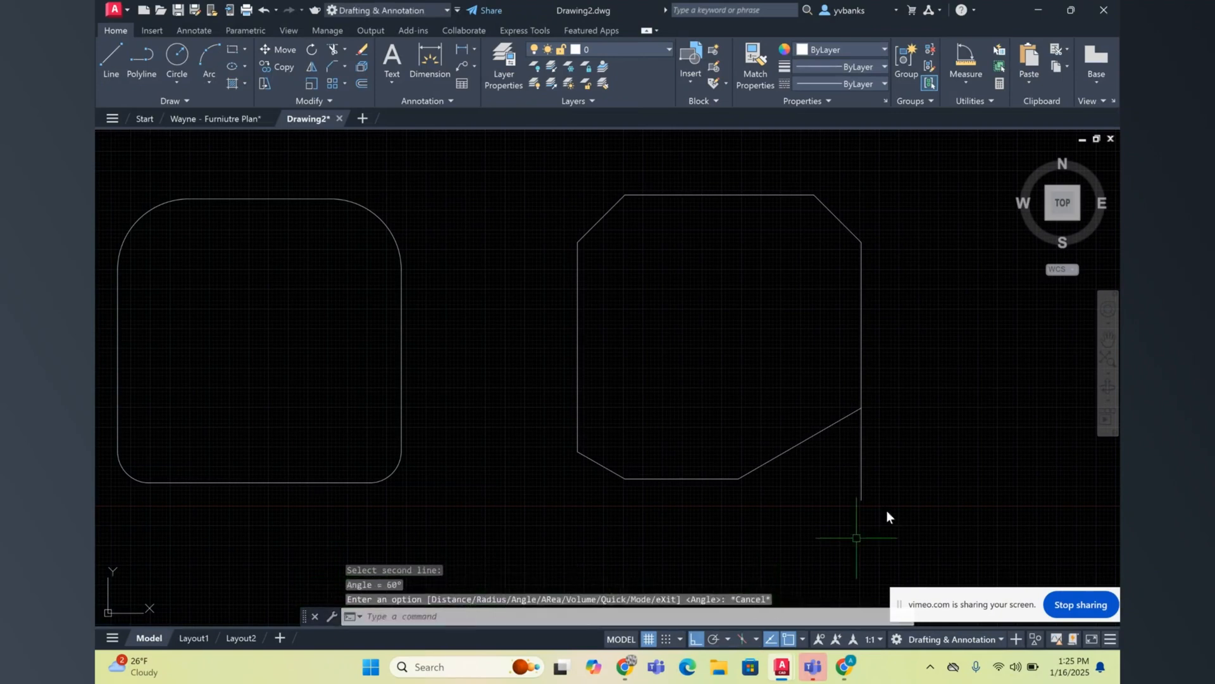
click(864, 442)
click(856, 435)
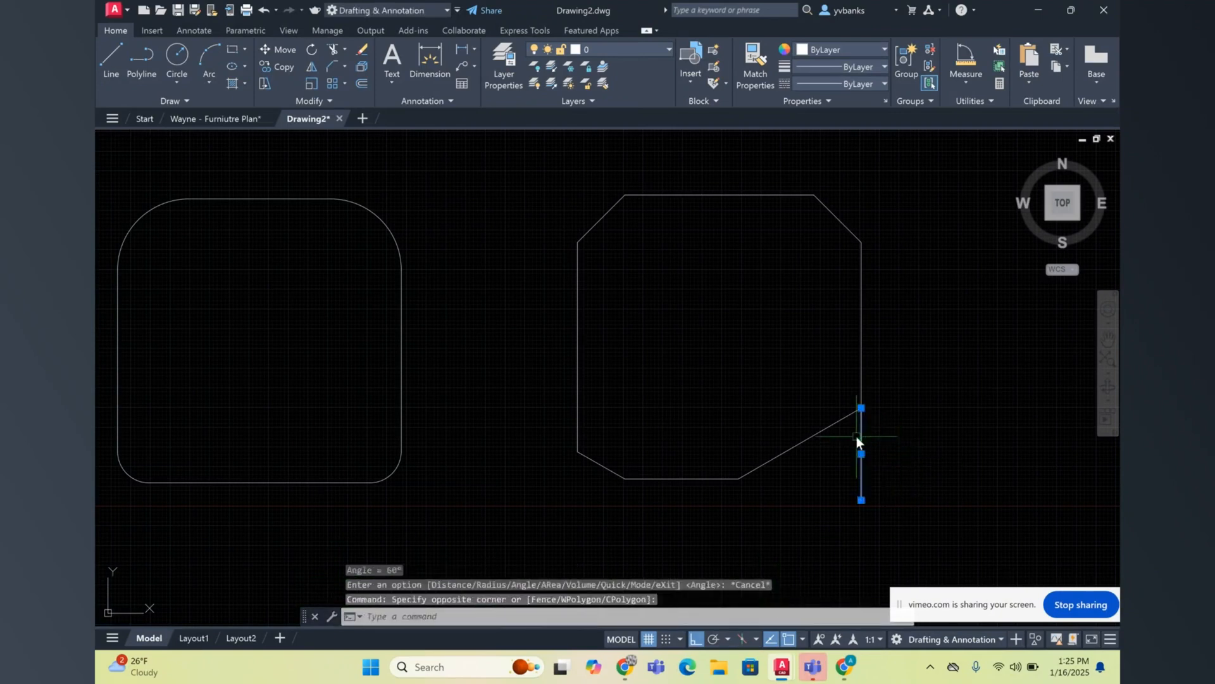
key(Delete)
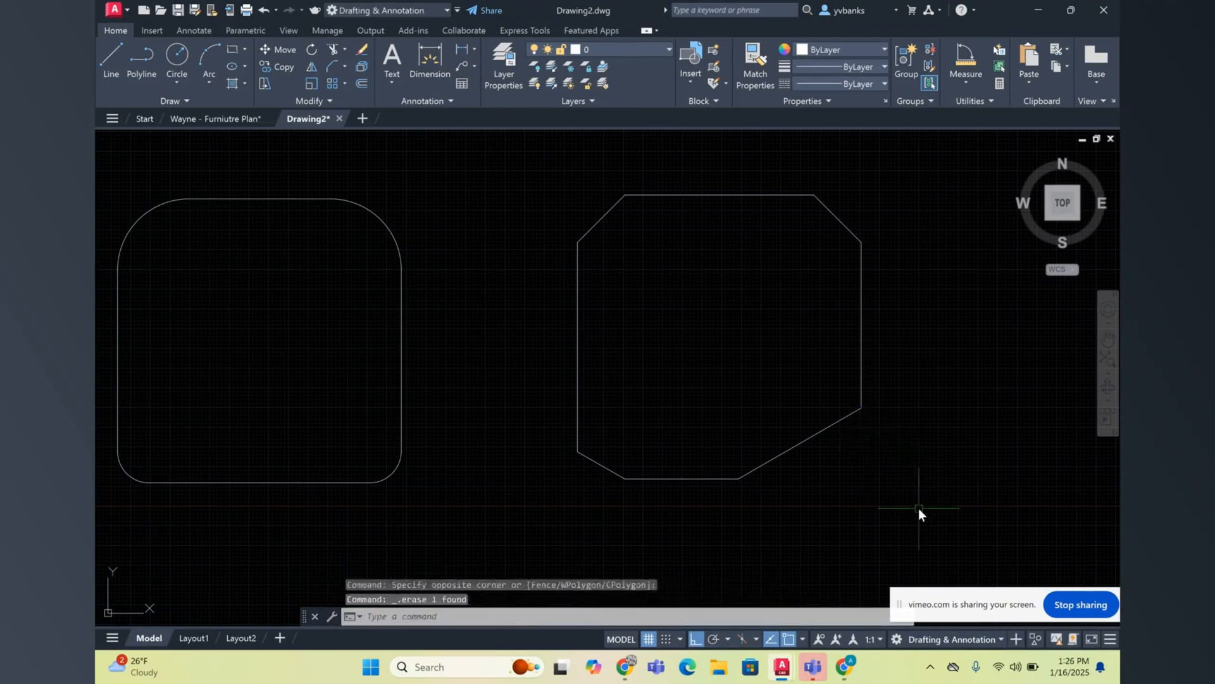
click(1107, 339)
drag(409, 352, 475, 355)
right_click(486, 351)
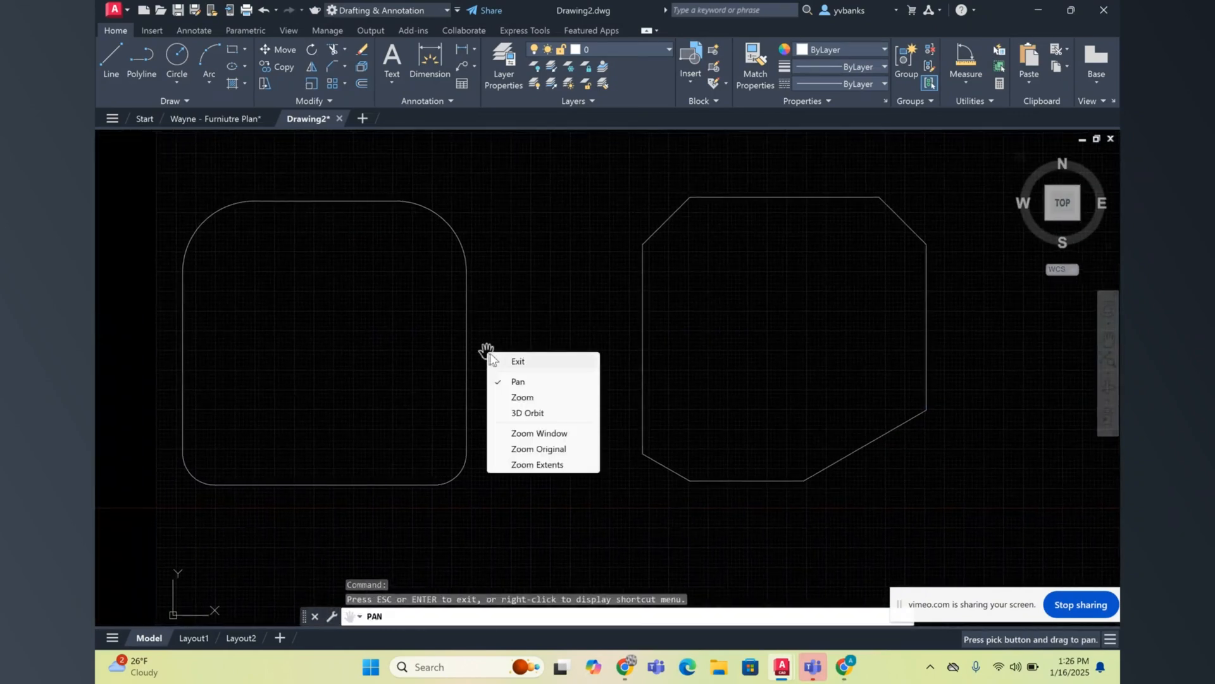
click(523, 360)
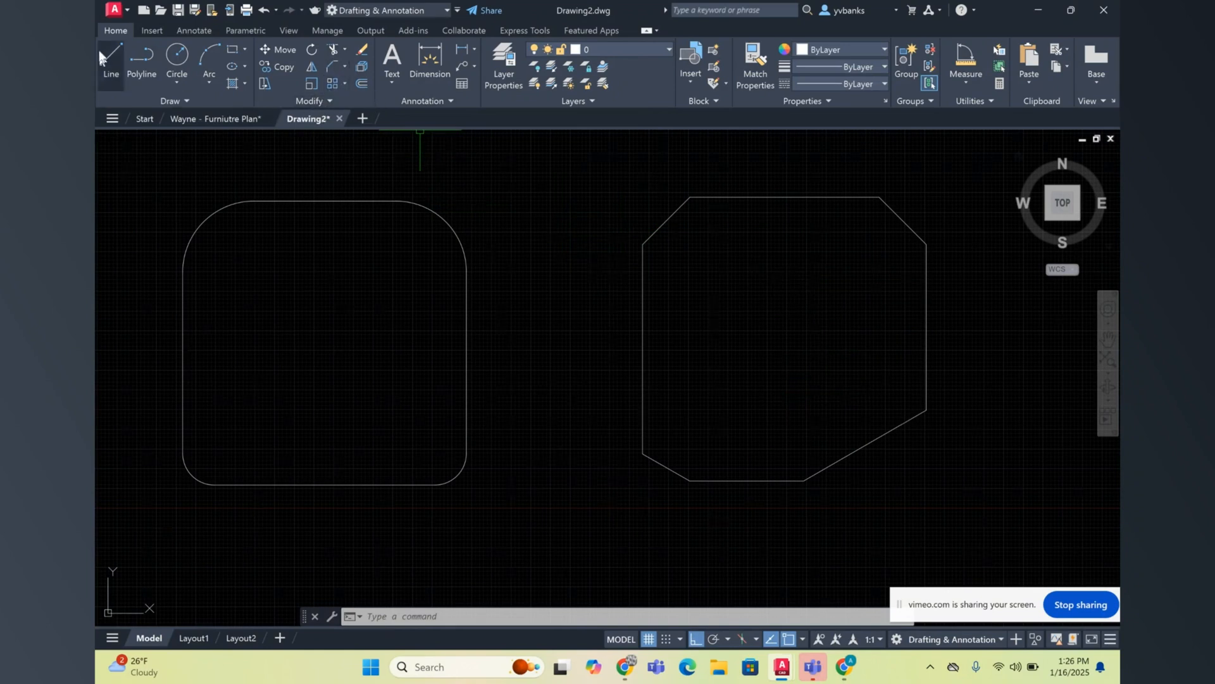
click(345, 67)
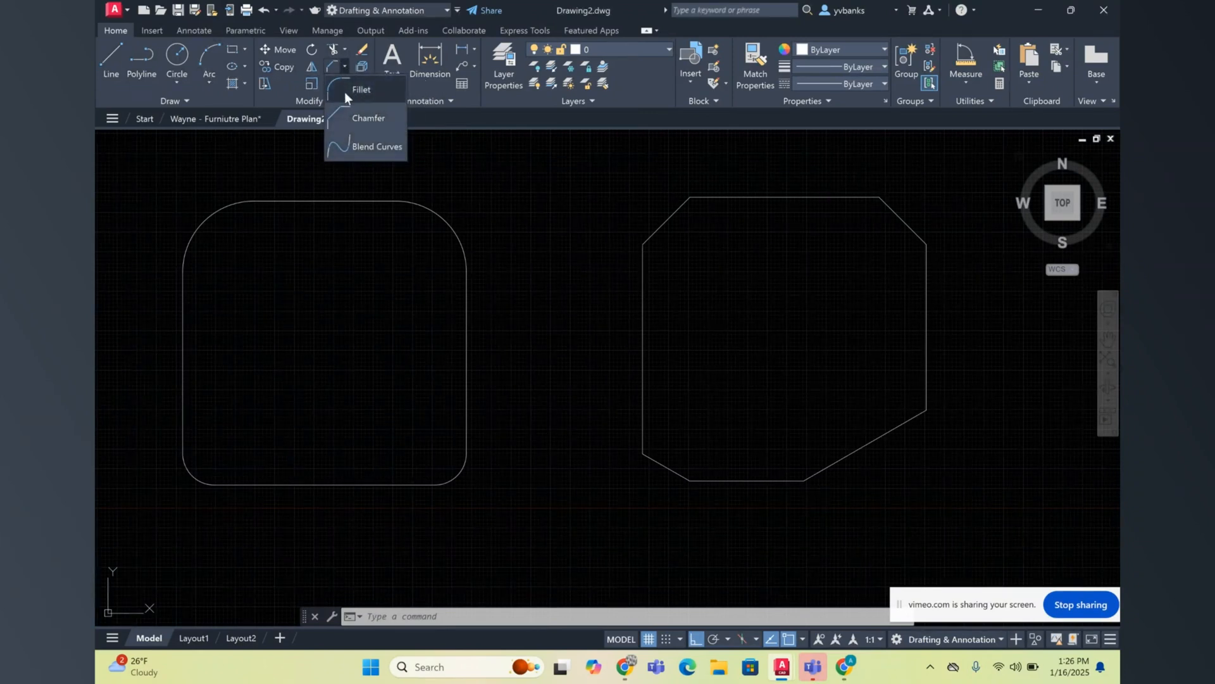
click(362, 91)
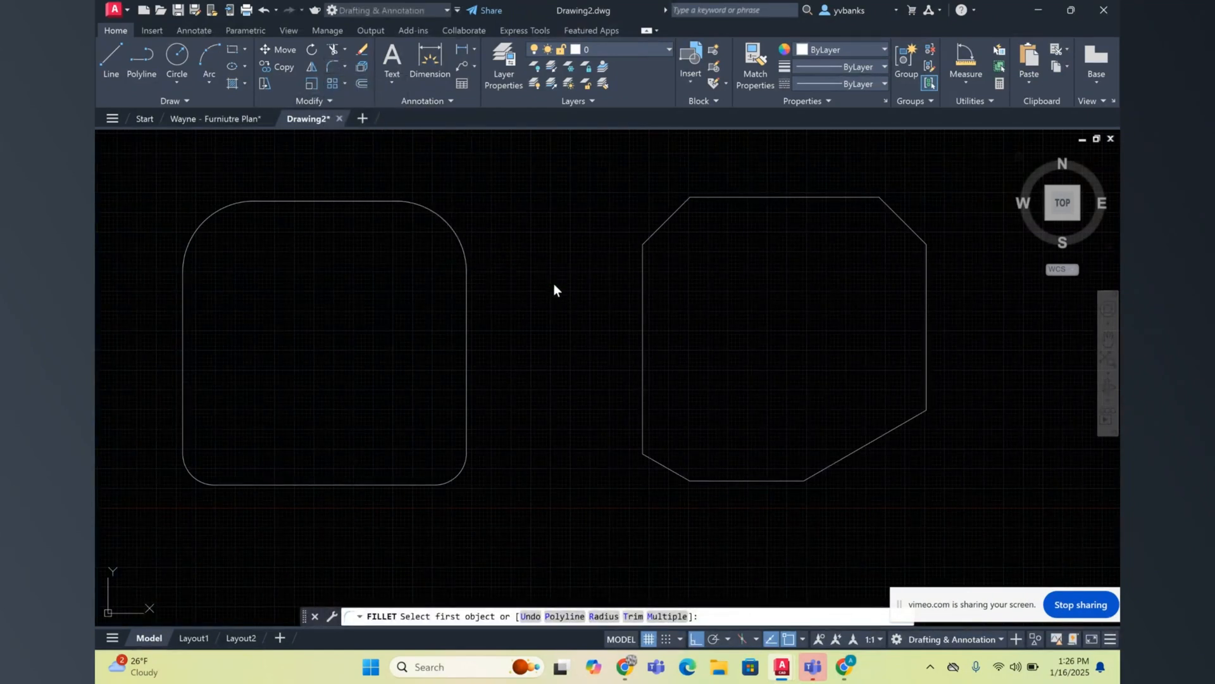
key(Escape)
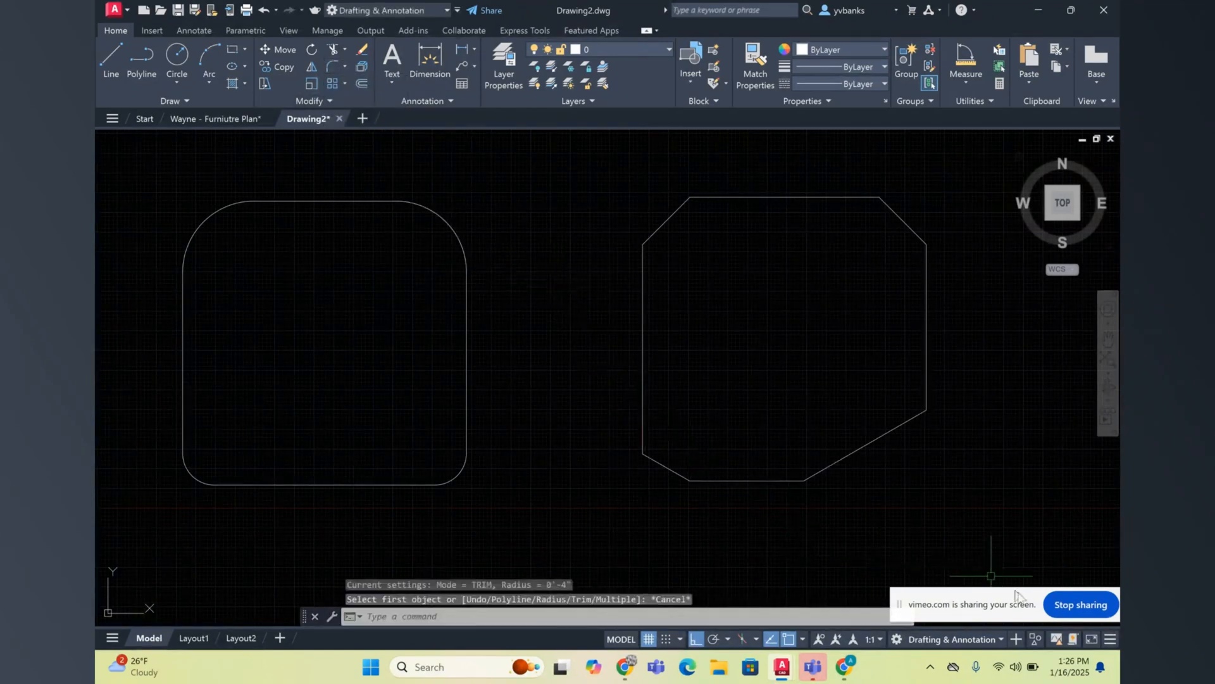
click(1082, 605)
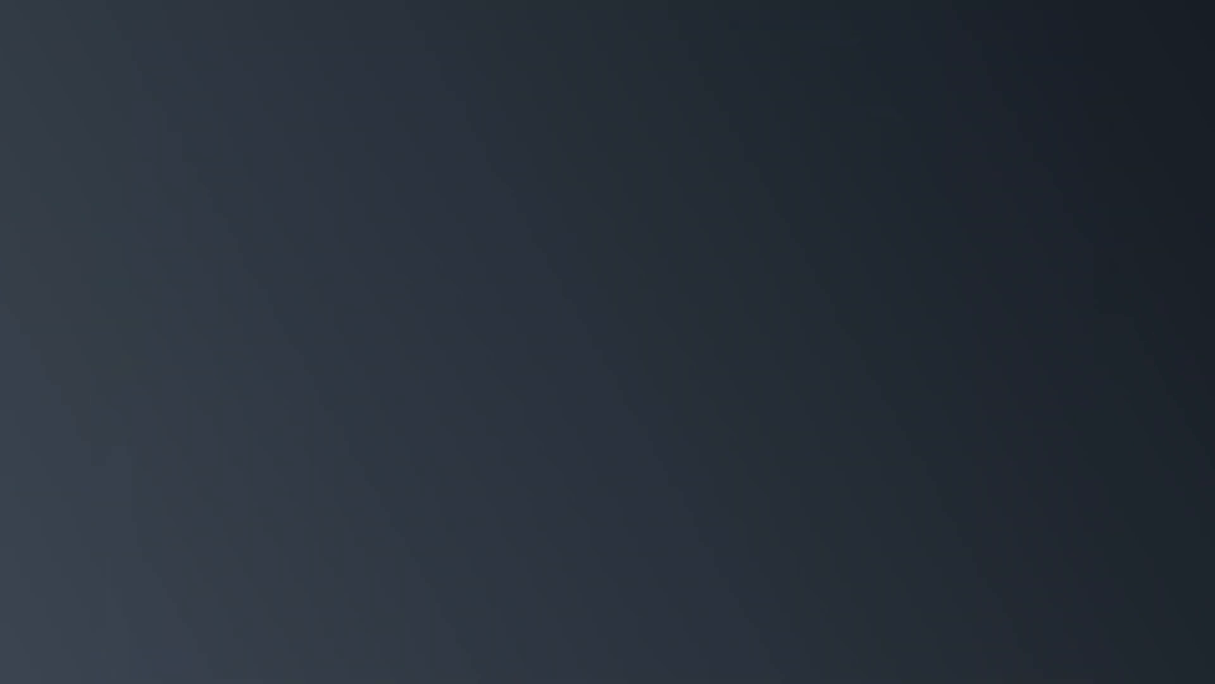